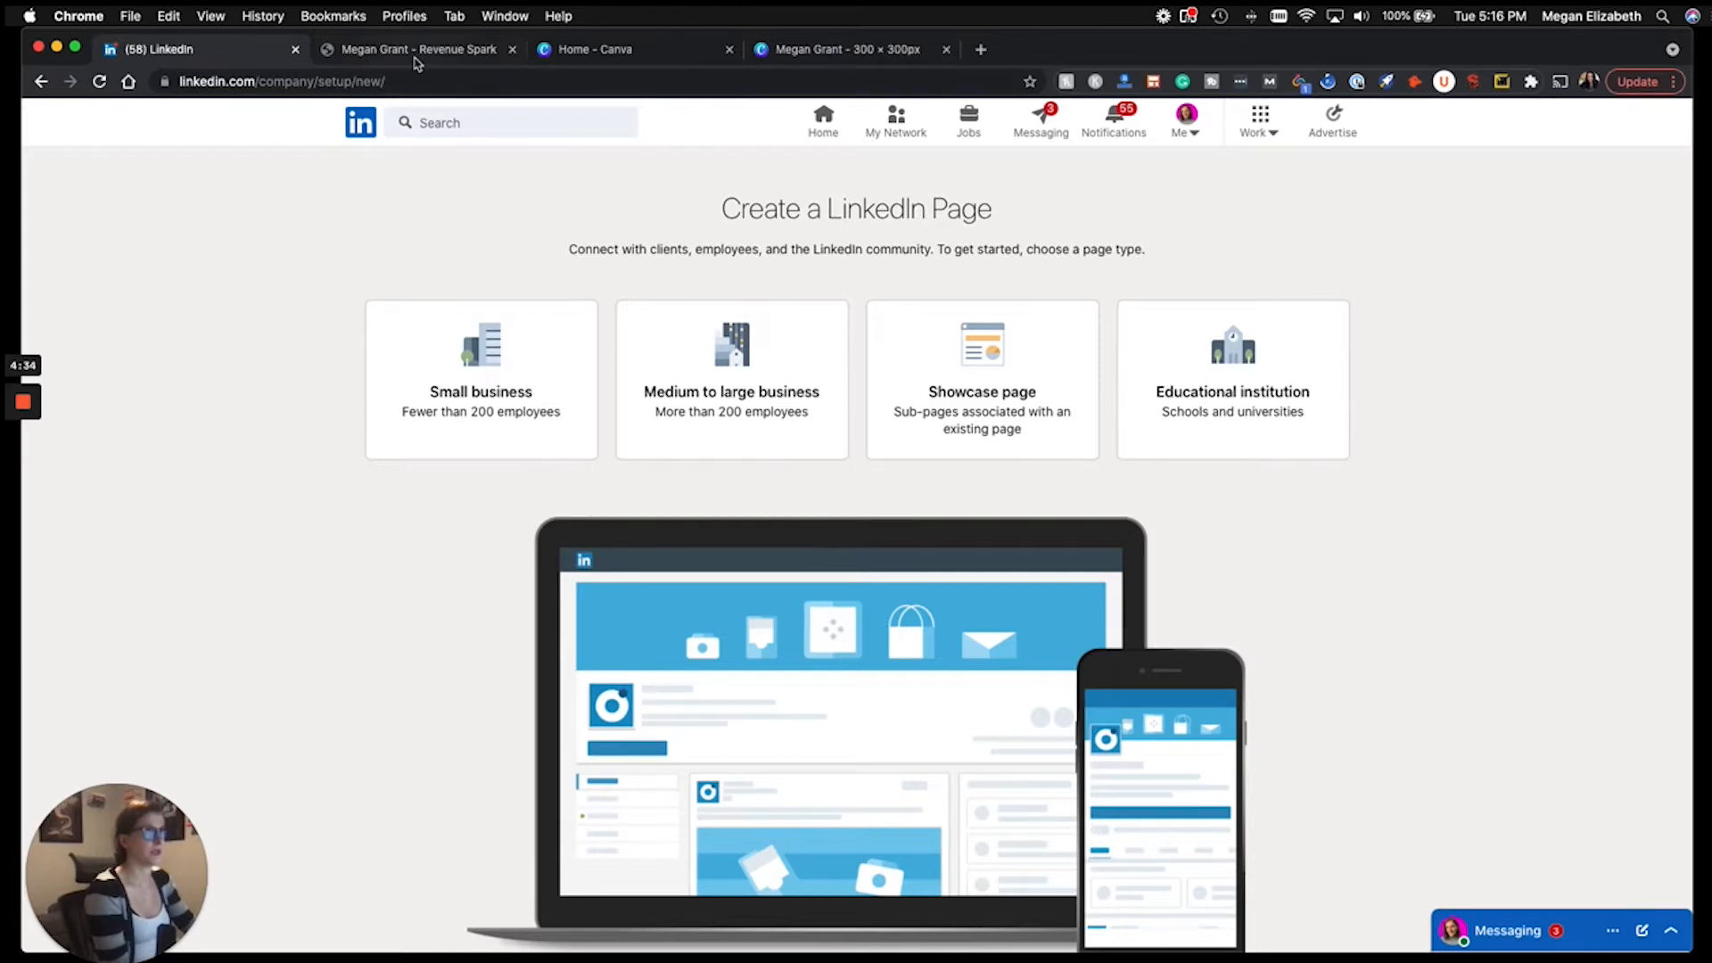
# Choose a Small business page and begin typing the owner's name as the page name.
pyautogui.click(190, 52)
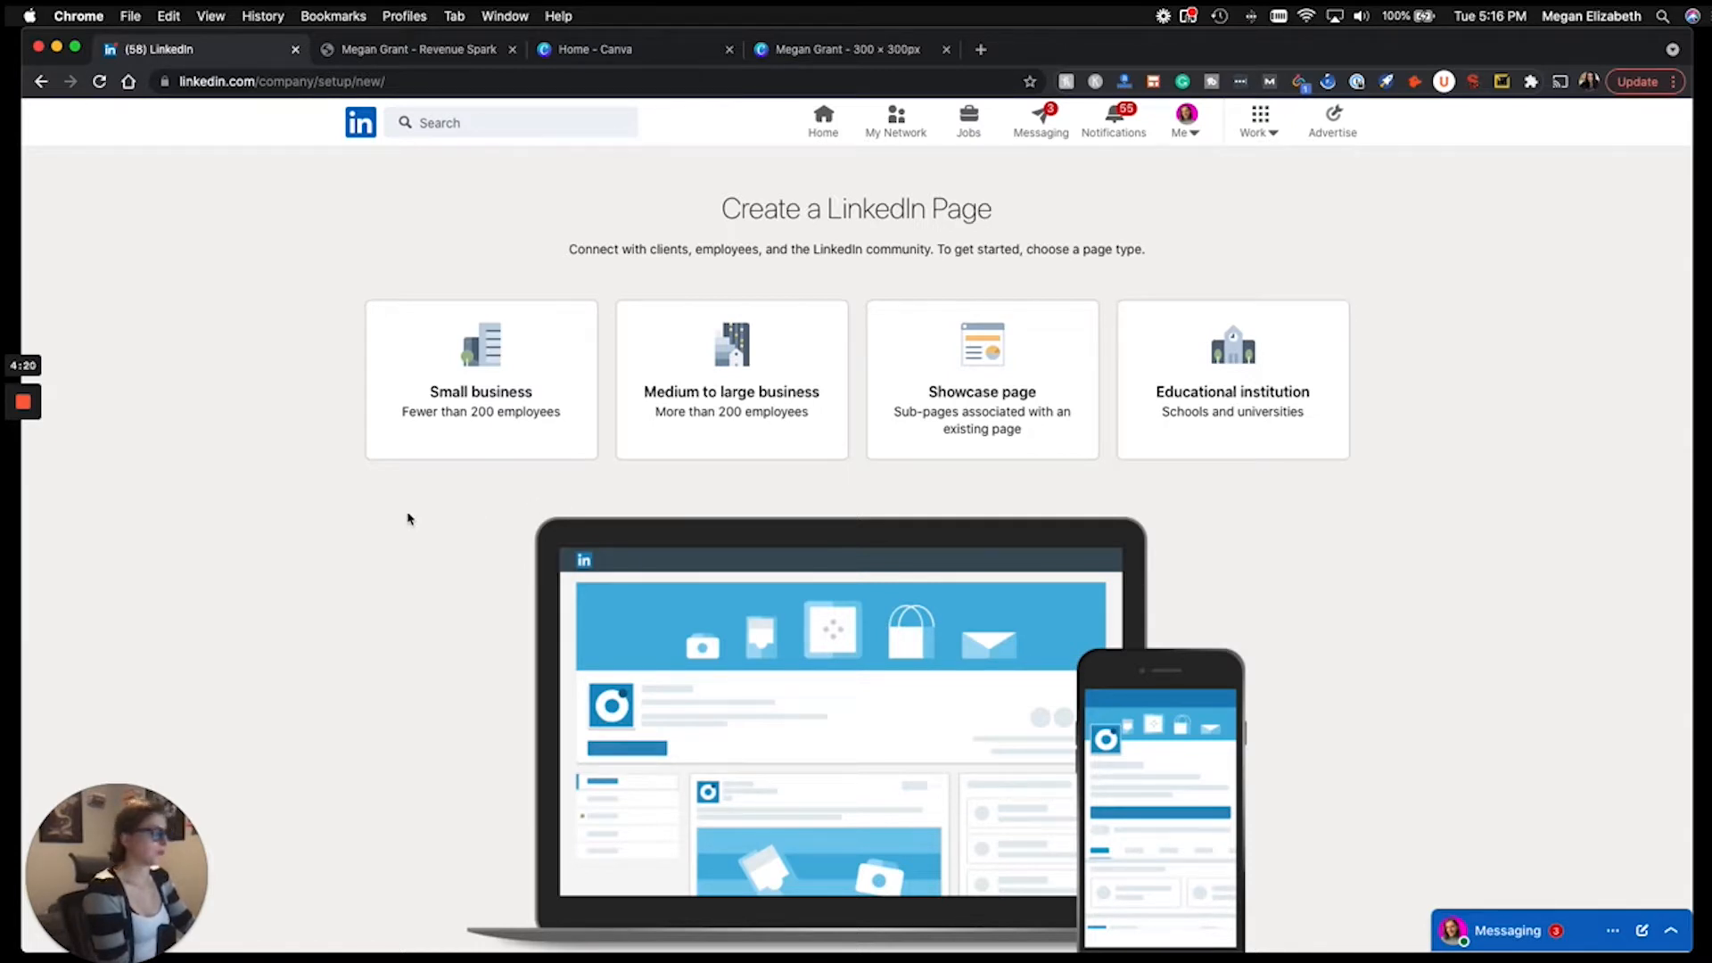
pyautogui.click(450, 412)
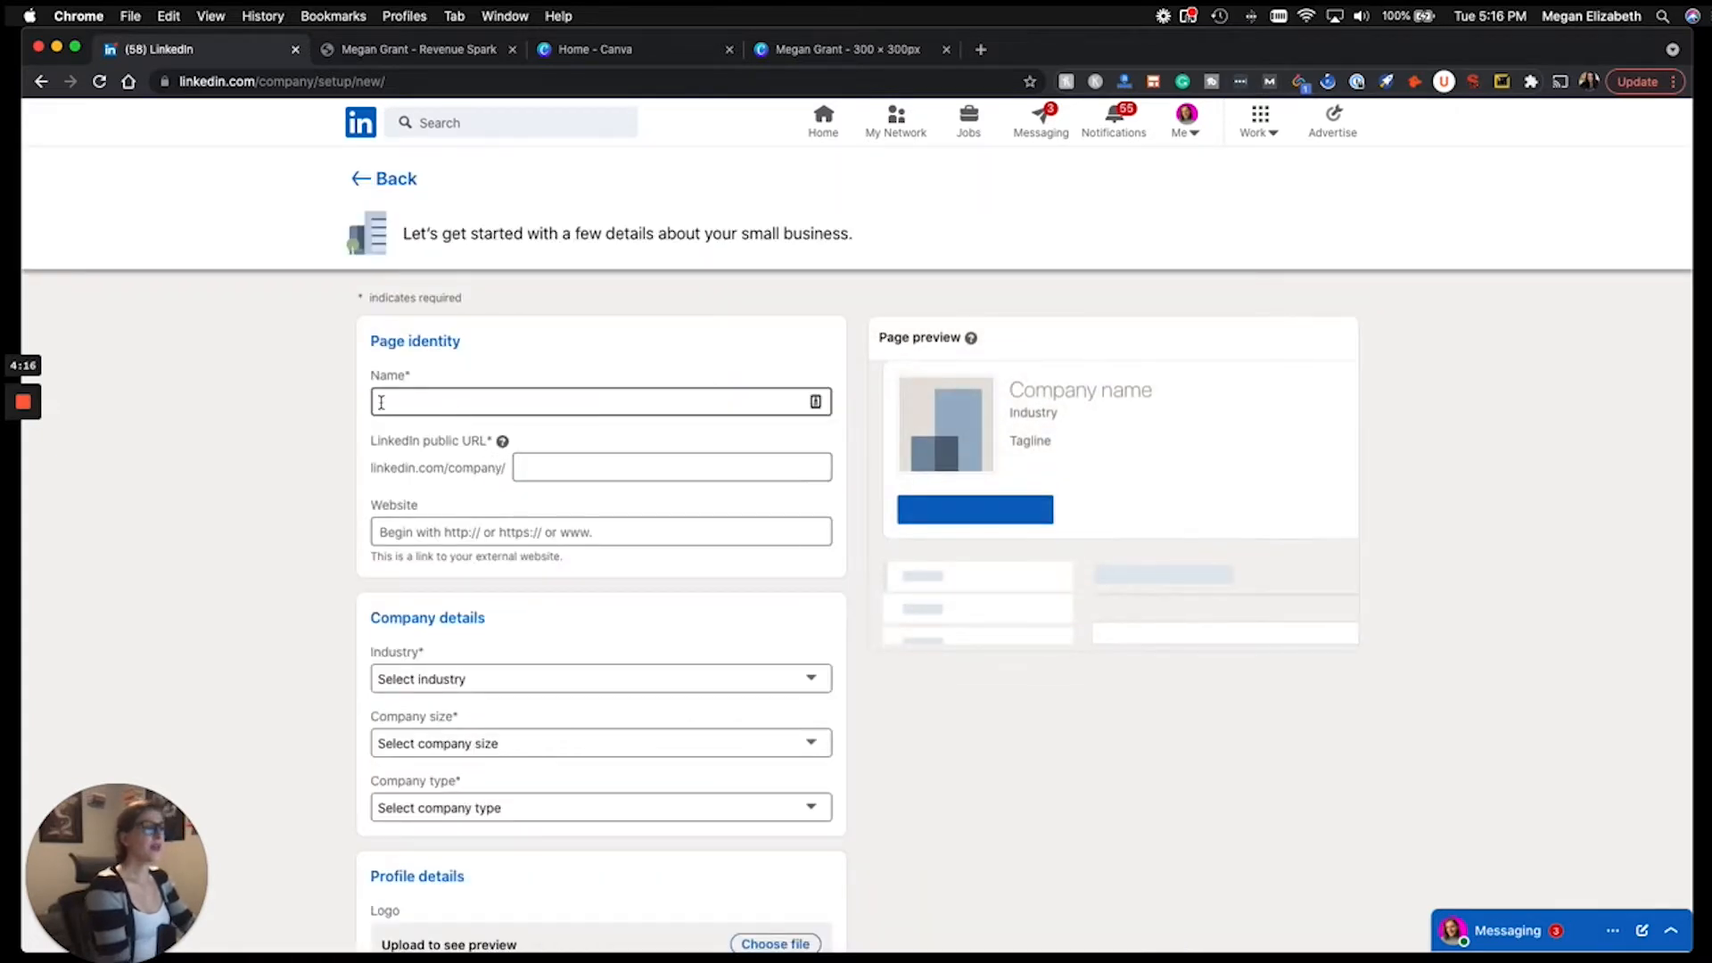
pyautogui.scroll(-1, 305, 451)
pyautogui.scroll(1, 304, 452)
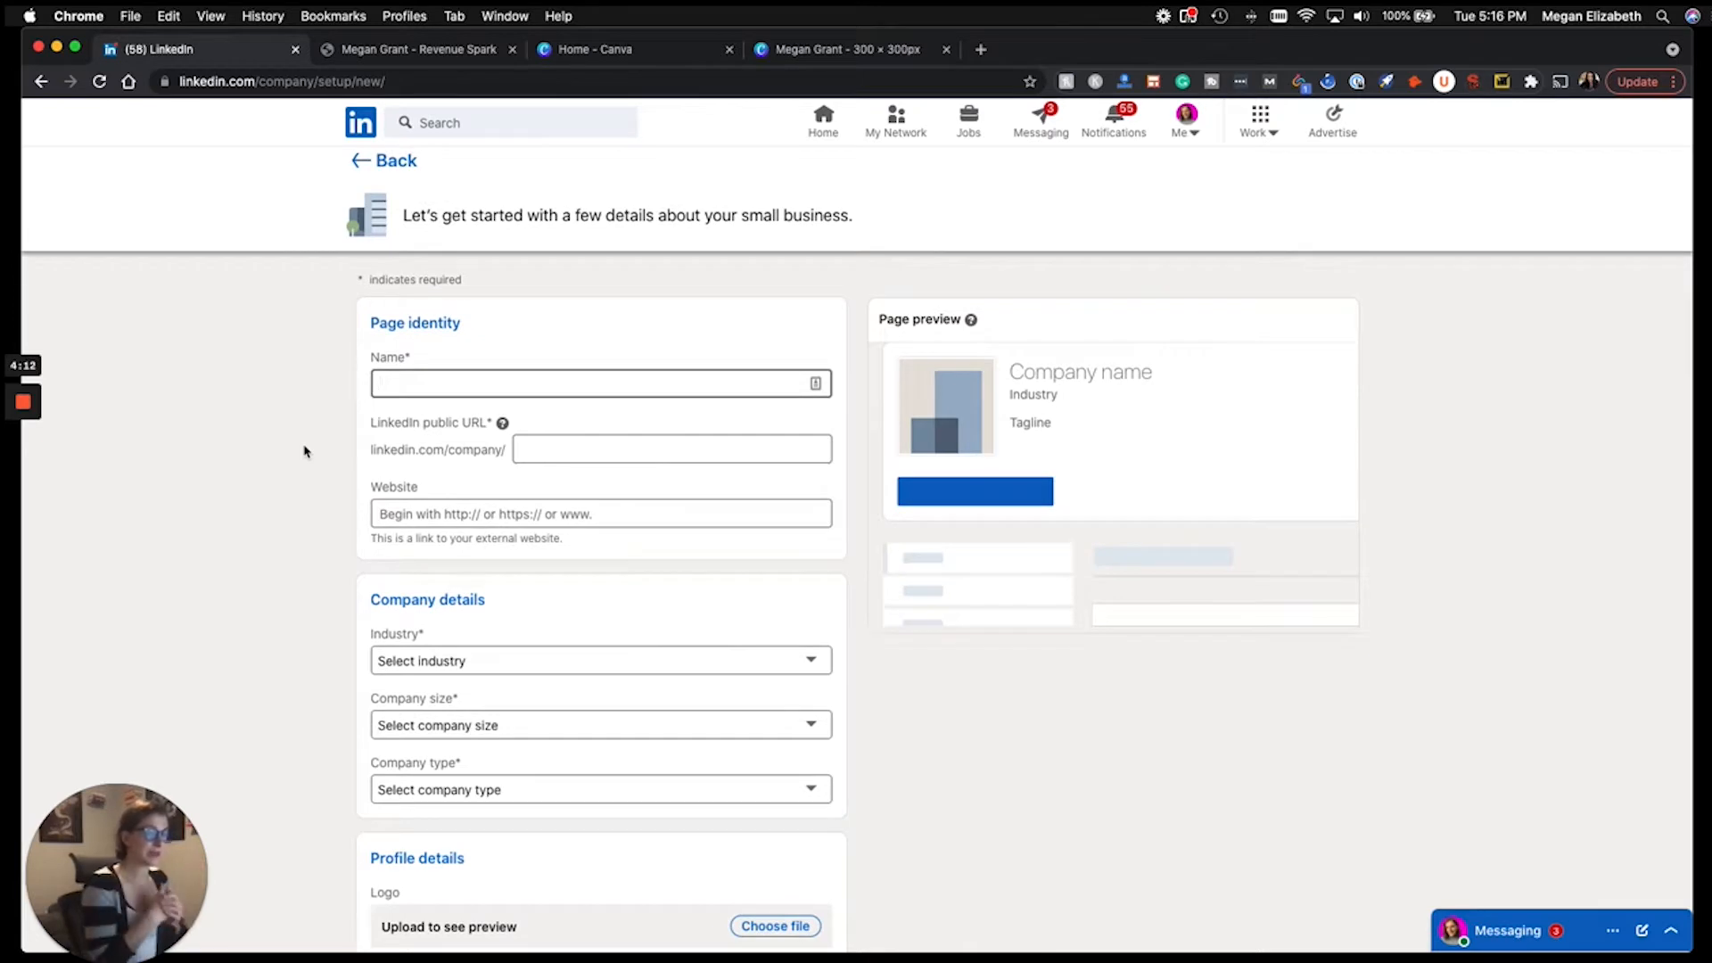
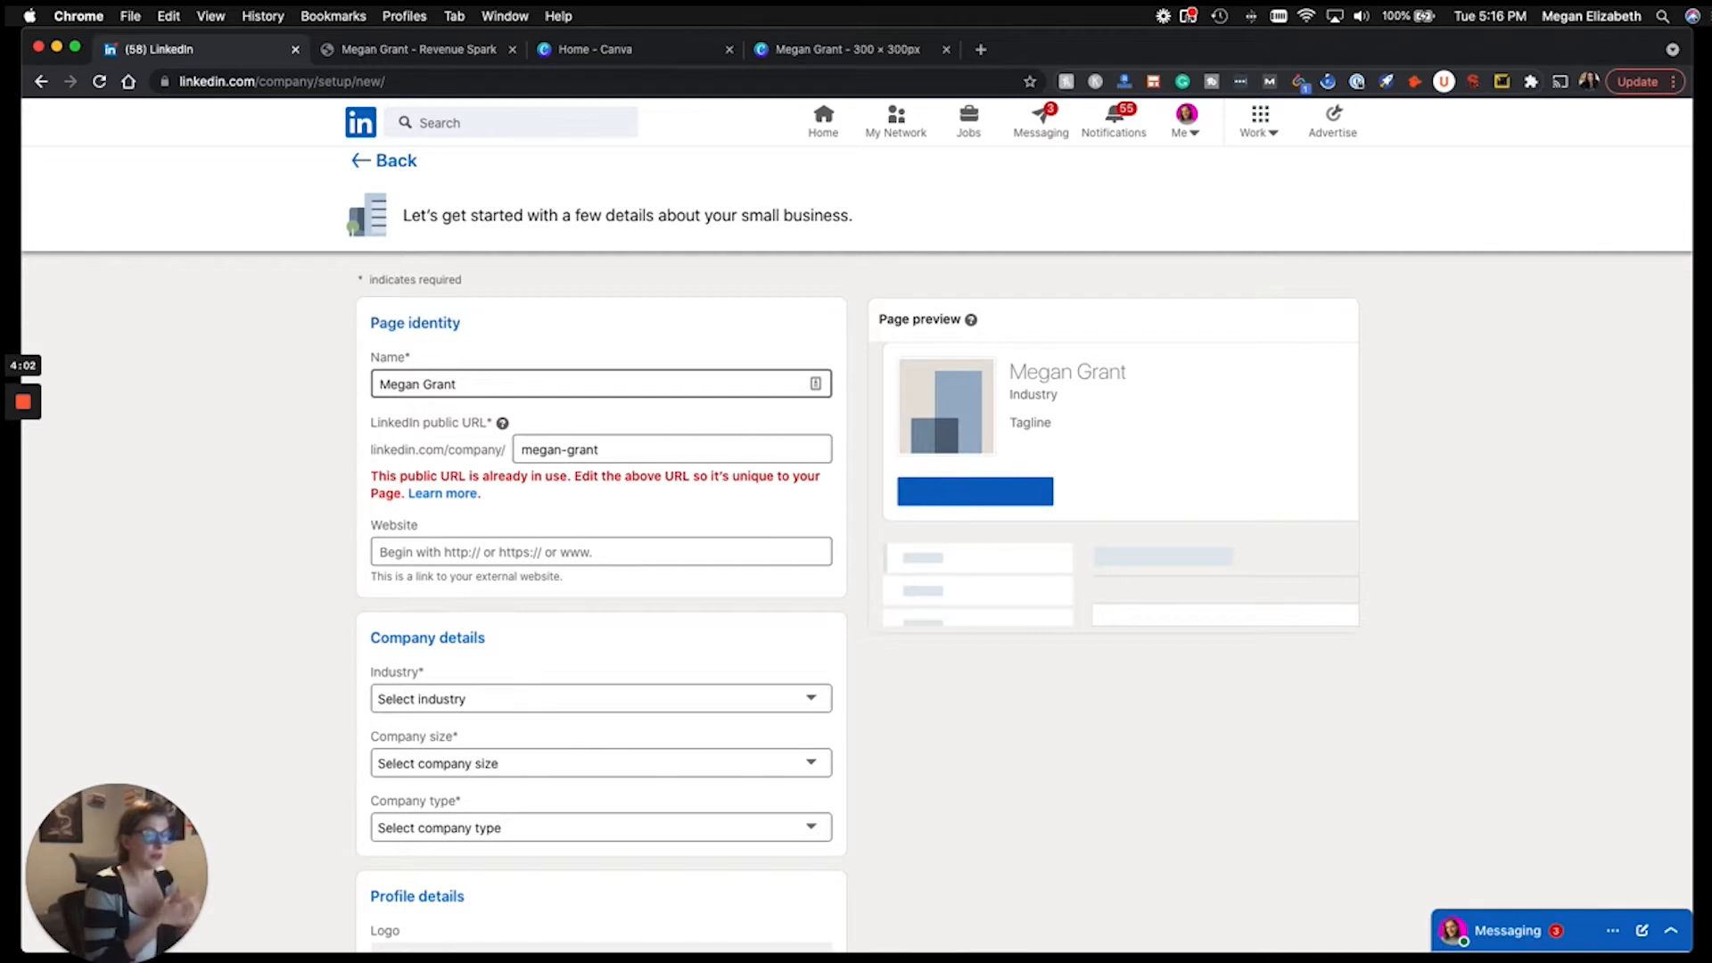
# Append -1 to the public URL so it no longer conflicts with an existing page.
pyautogui.moveTo(370, 475); pyautogui.dragTo(401, 494)
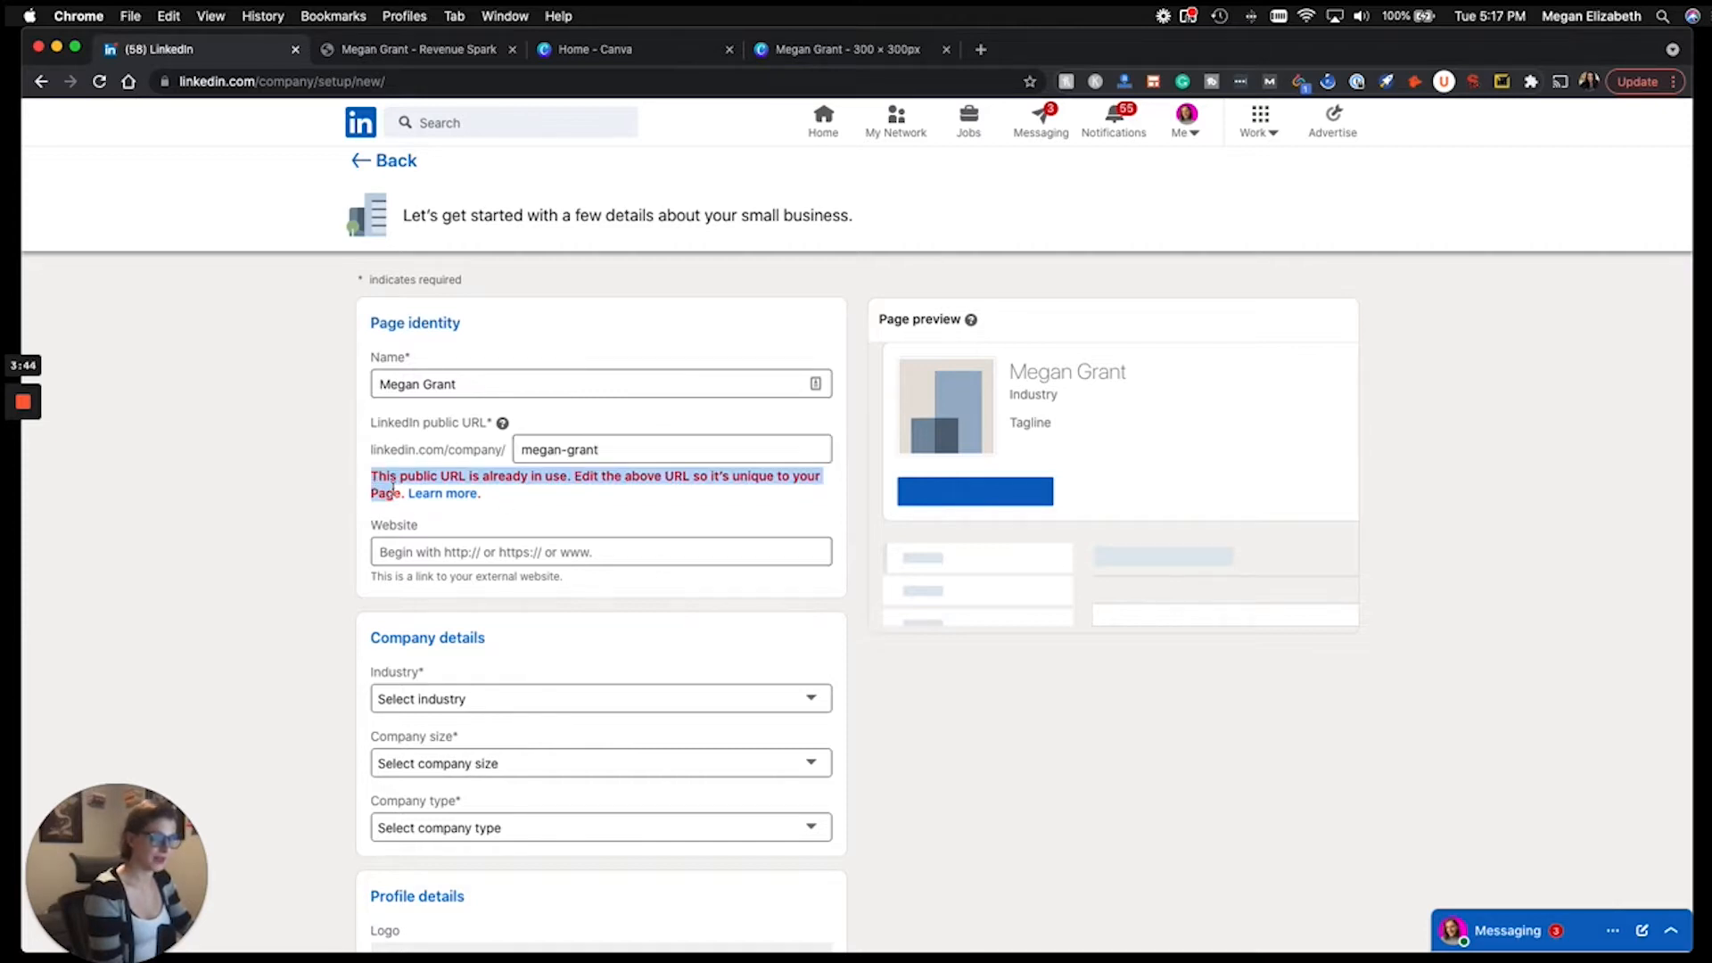
pyautogui.click(617, 455)
pyautogui.write('-1')
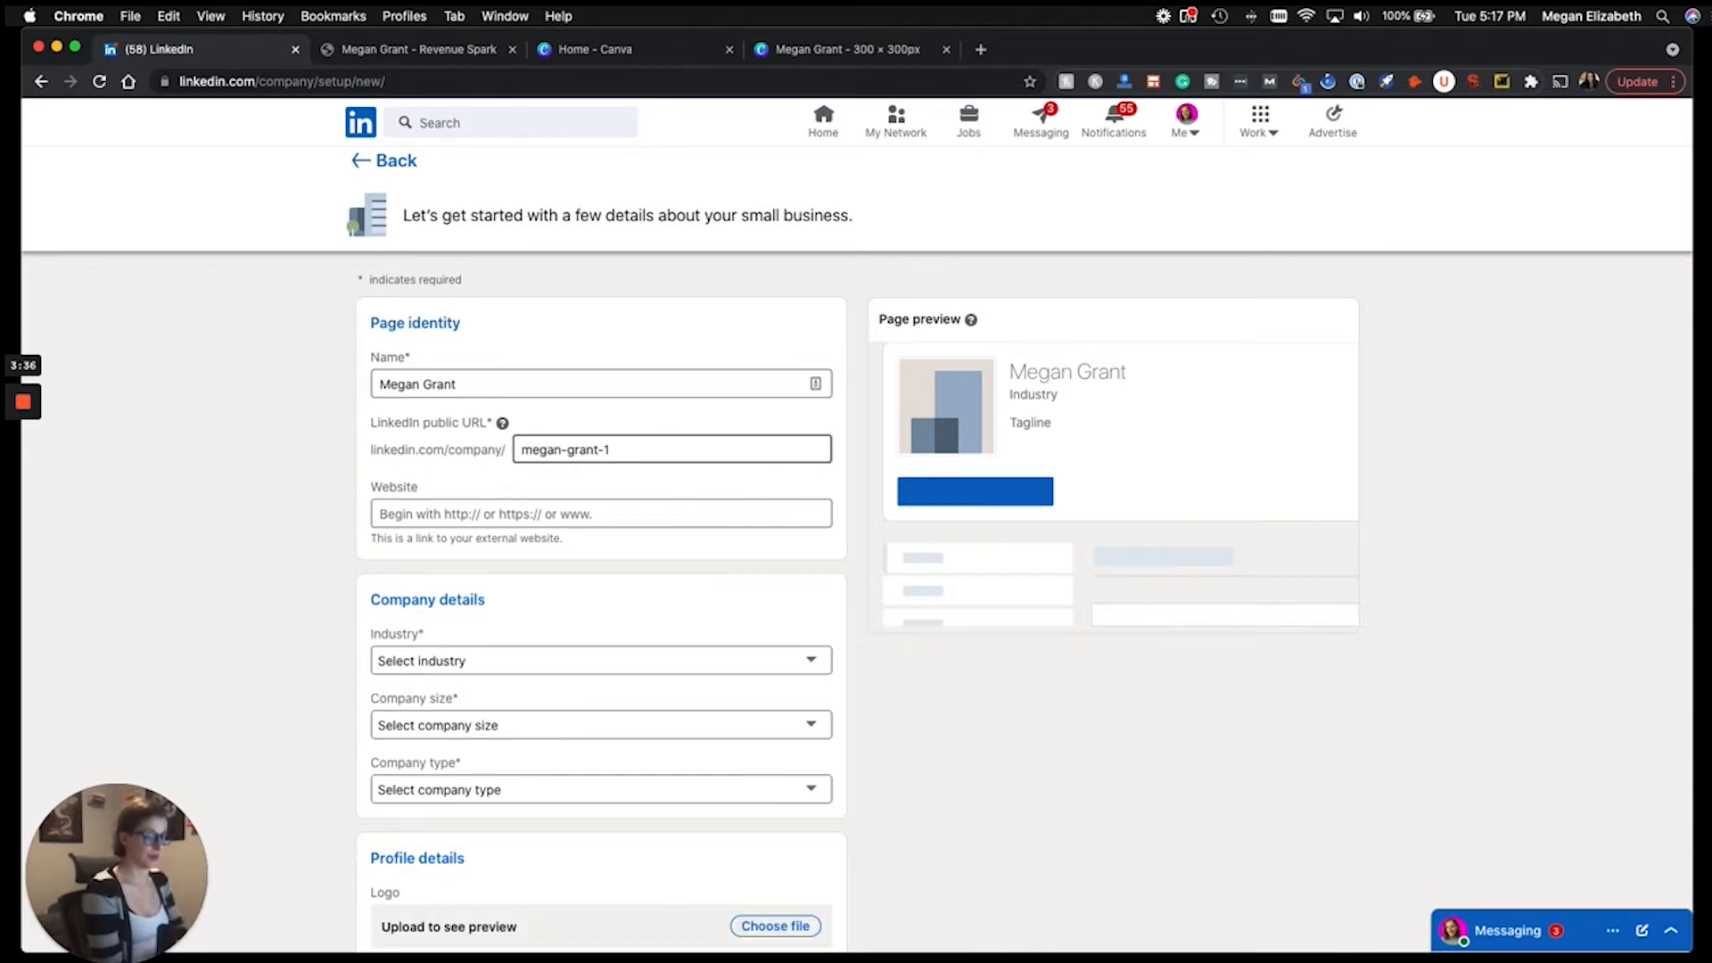
pyautogui.moveTo(383, 383); pyautogui.dragTo(476, 384)
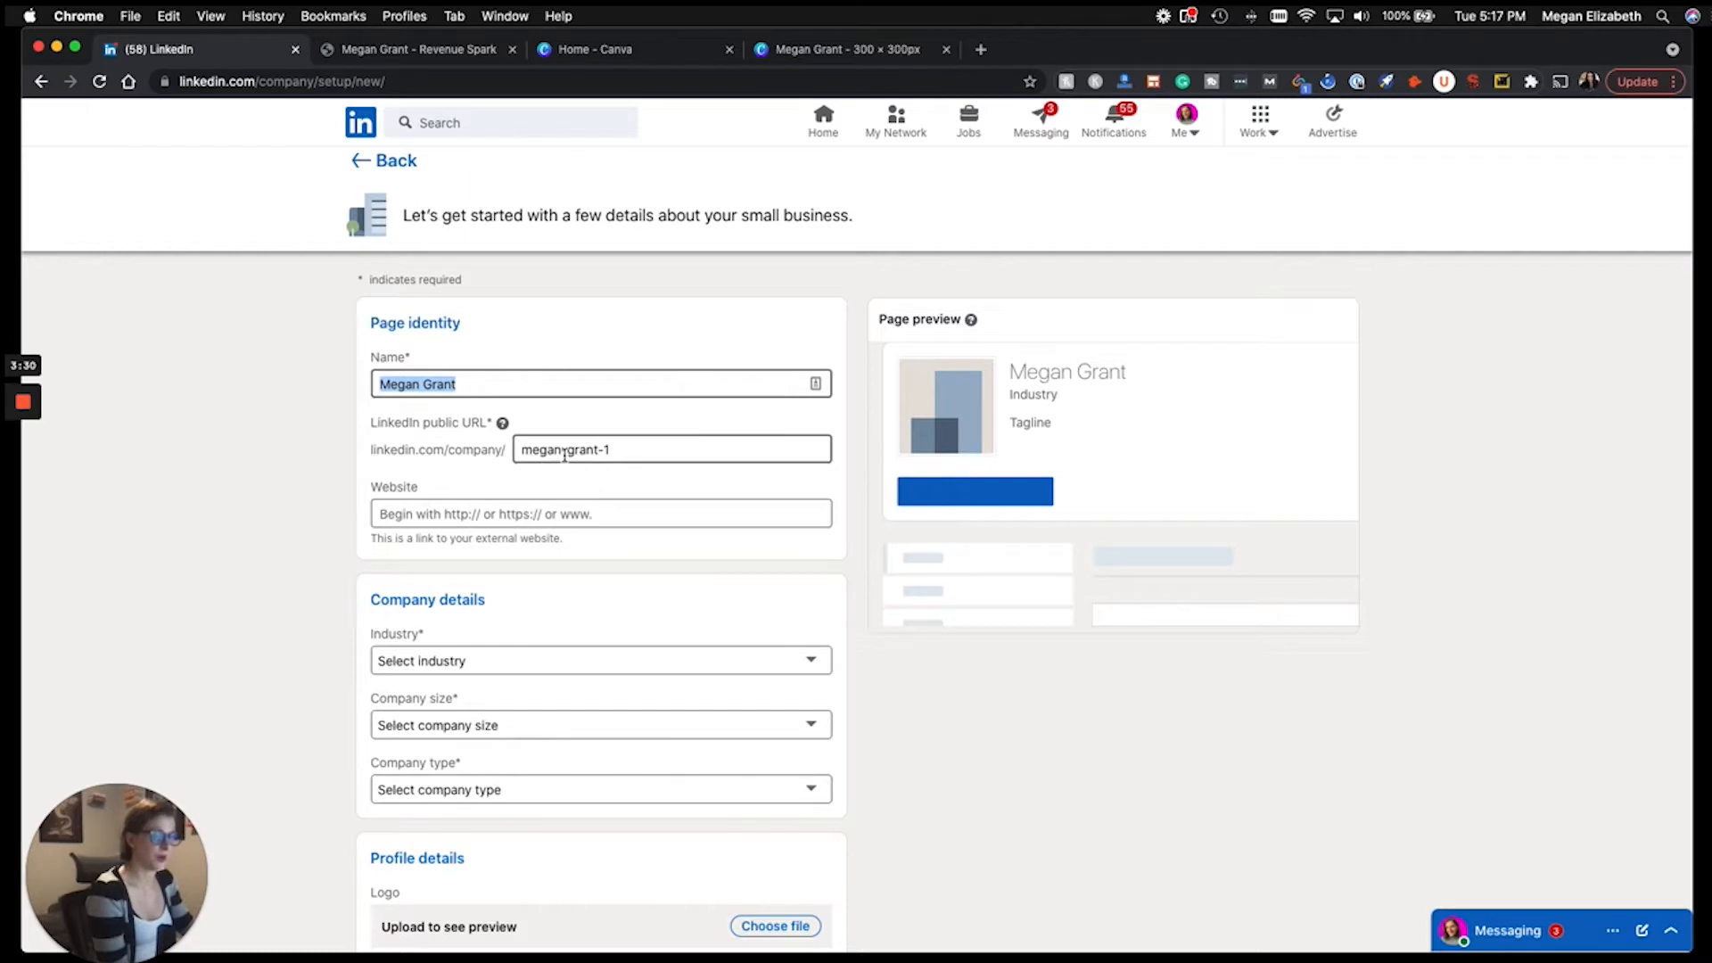
pyautogui.moveTo(642, 450); pyautogui.dragTo(602, 450)
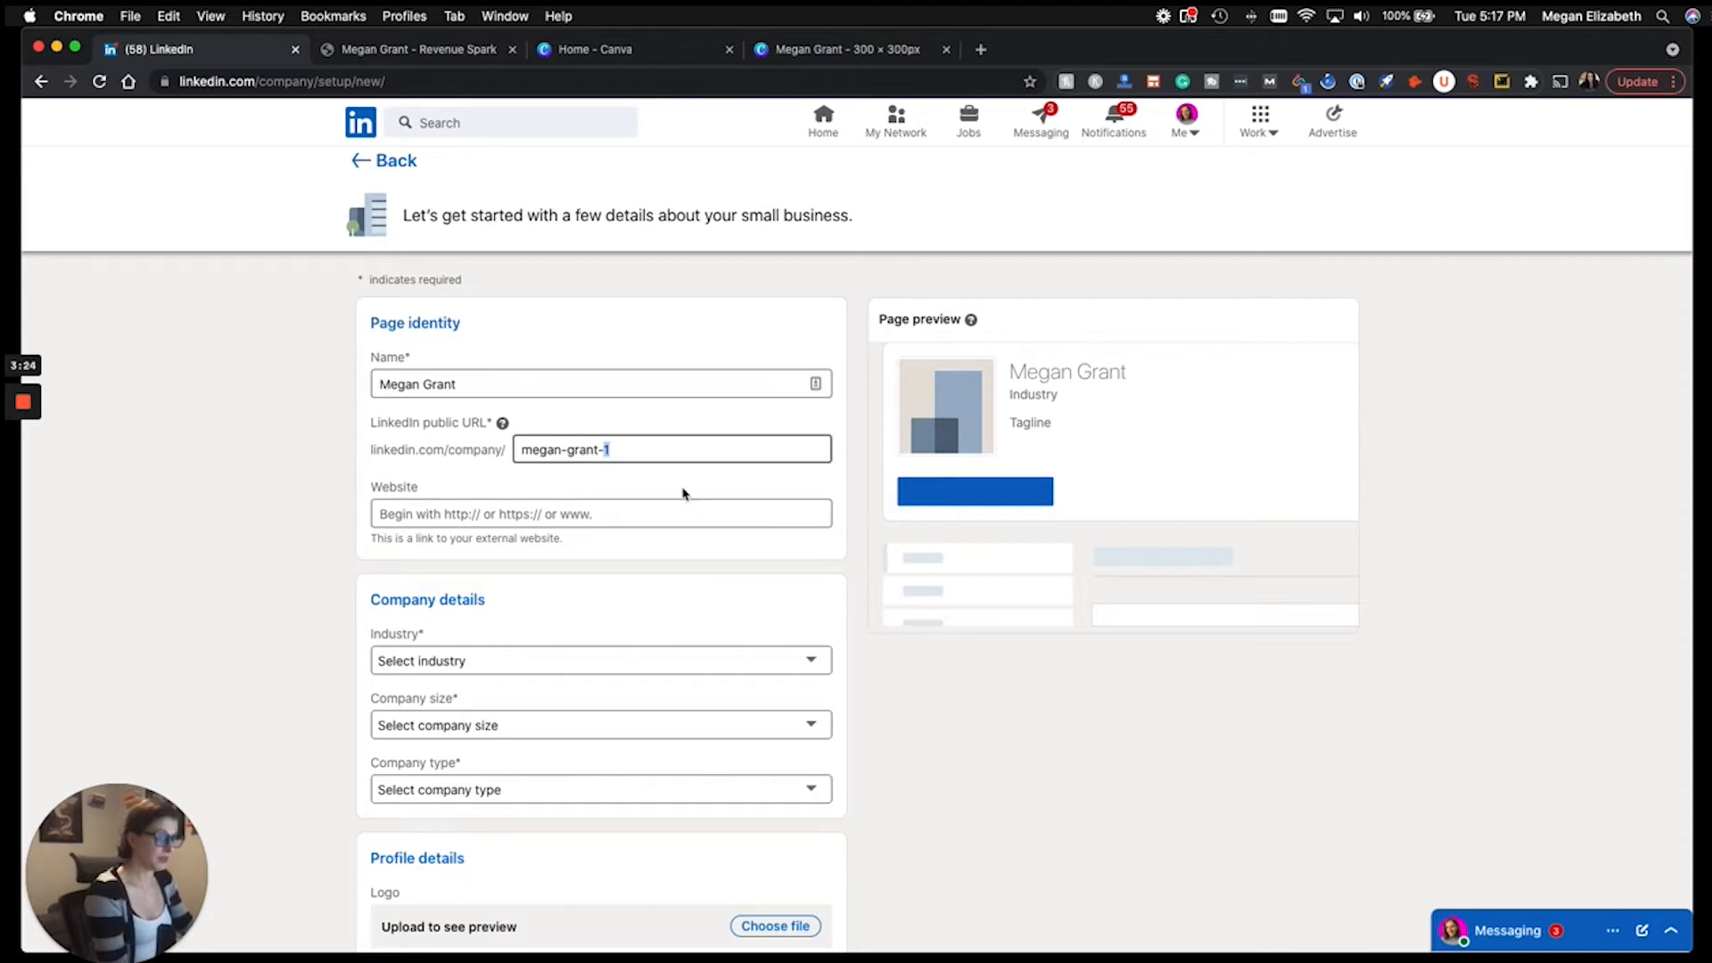
# Copy the owner's website address from the other tab into the Website field.
pyautogui.click(599, 521)
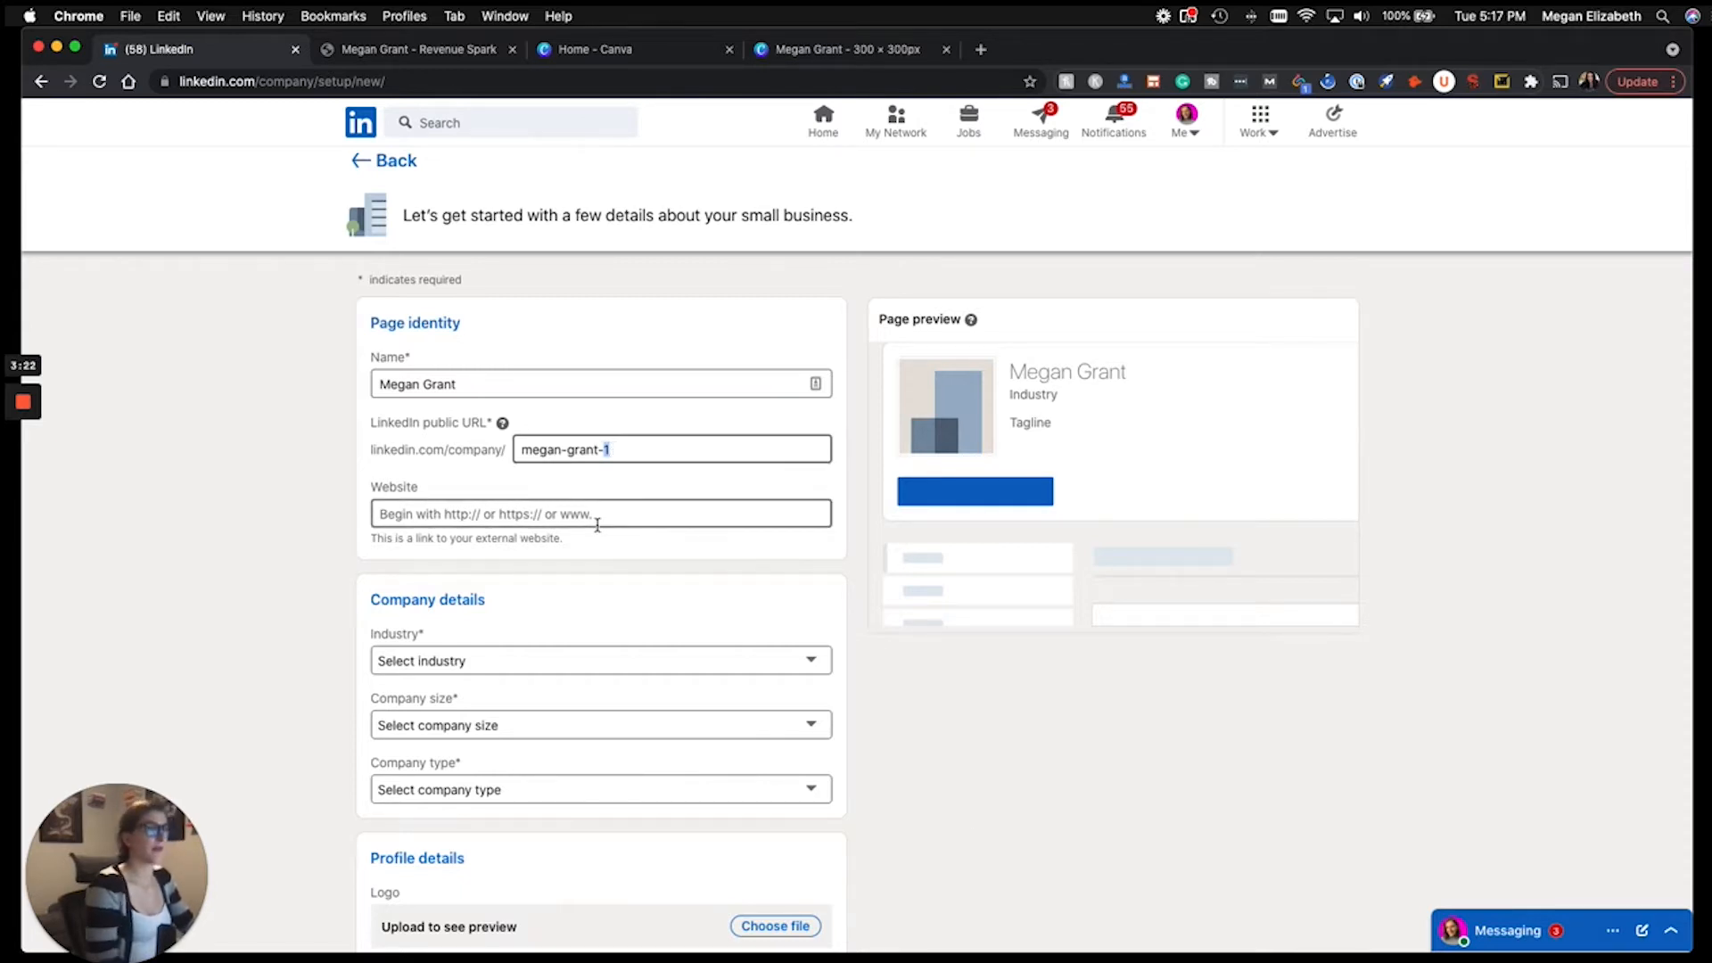
pyautogui.click(419, 49)
pyautogui.click(419, 81)
pyautogui.press('super+c')
pyautogui.click(247, 55)
pyautogui.press('super+v')
# Set industry to E-learning, company size to 2–10 employees, and company type to Self-employed.
pyautogui.scroll(-1, 229, 559)
pyautogui.scroll(-5, 229, 558)
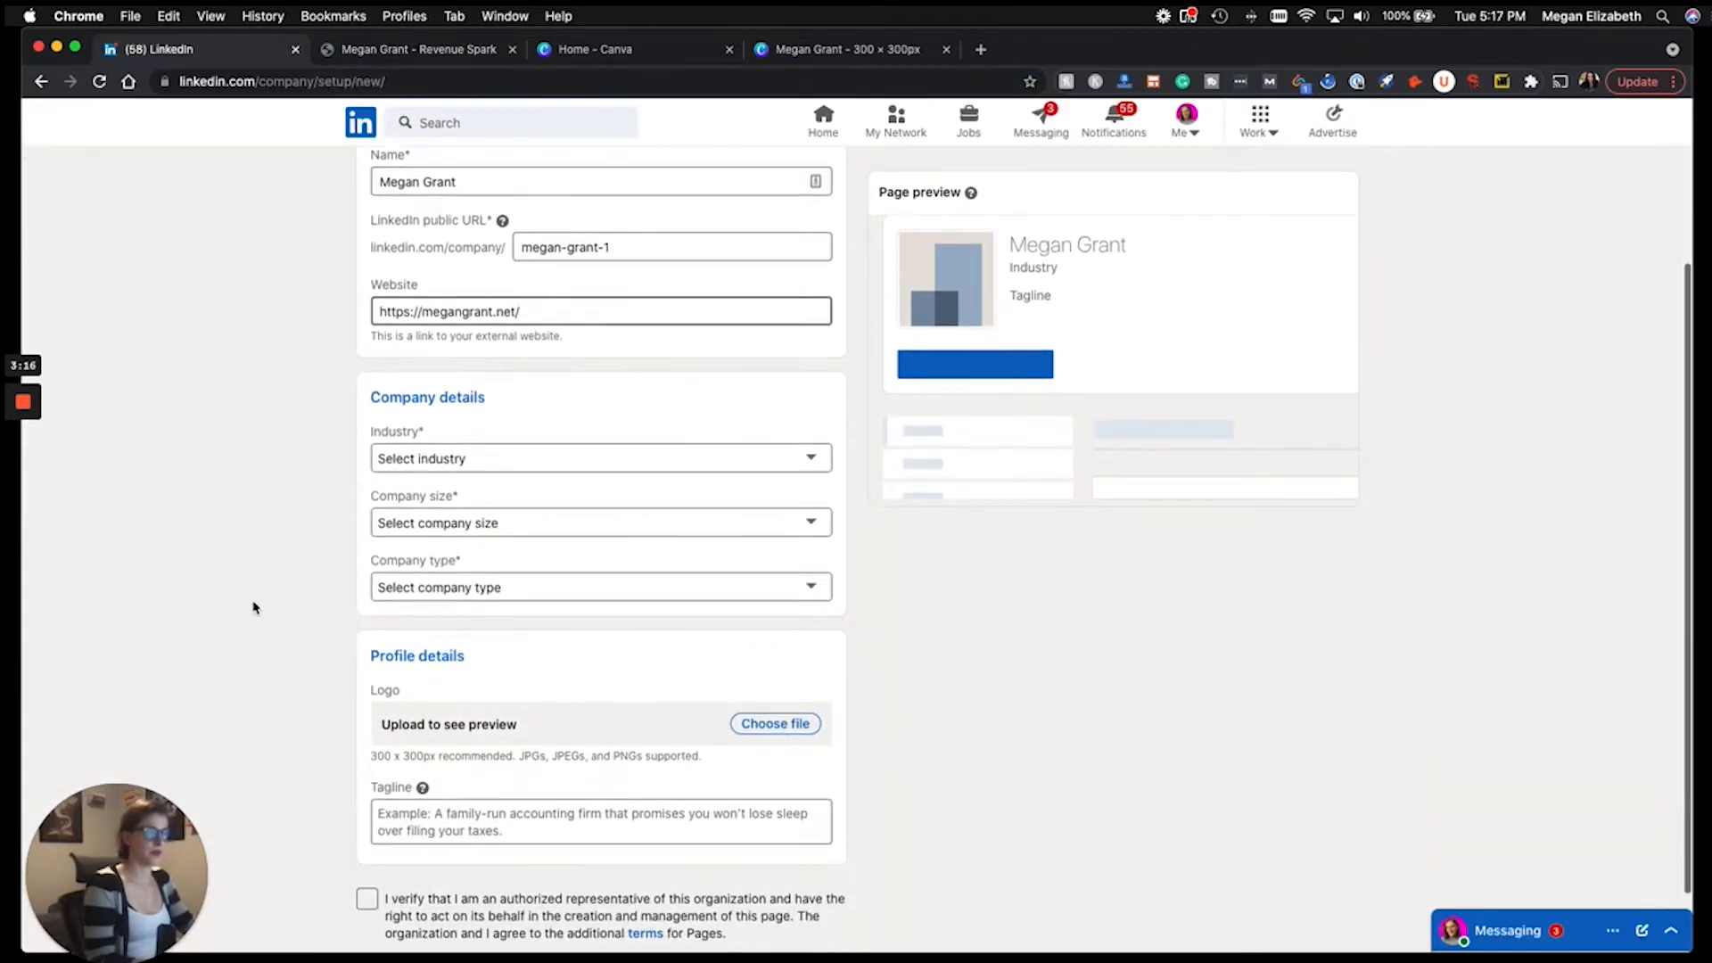
pyautogui.scroll(-1, 255, 609)
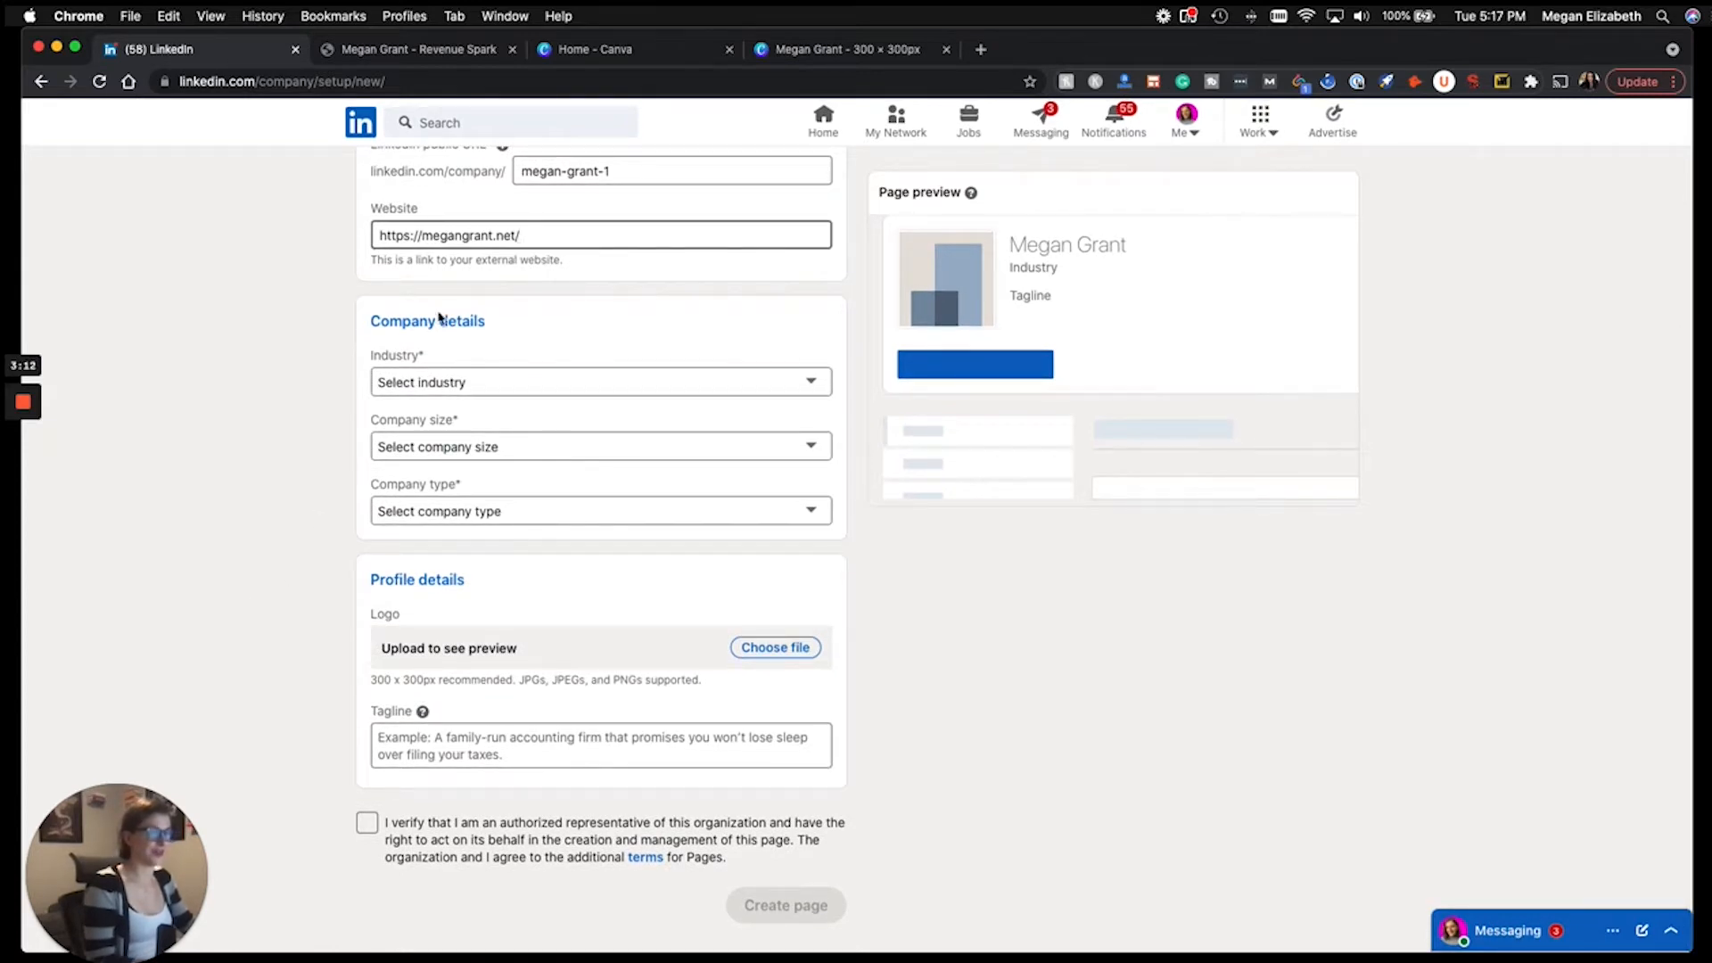
pyautogui.click(432, 382)
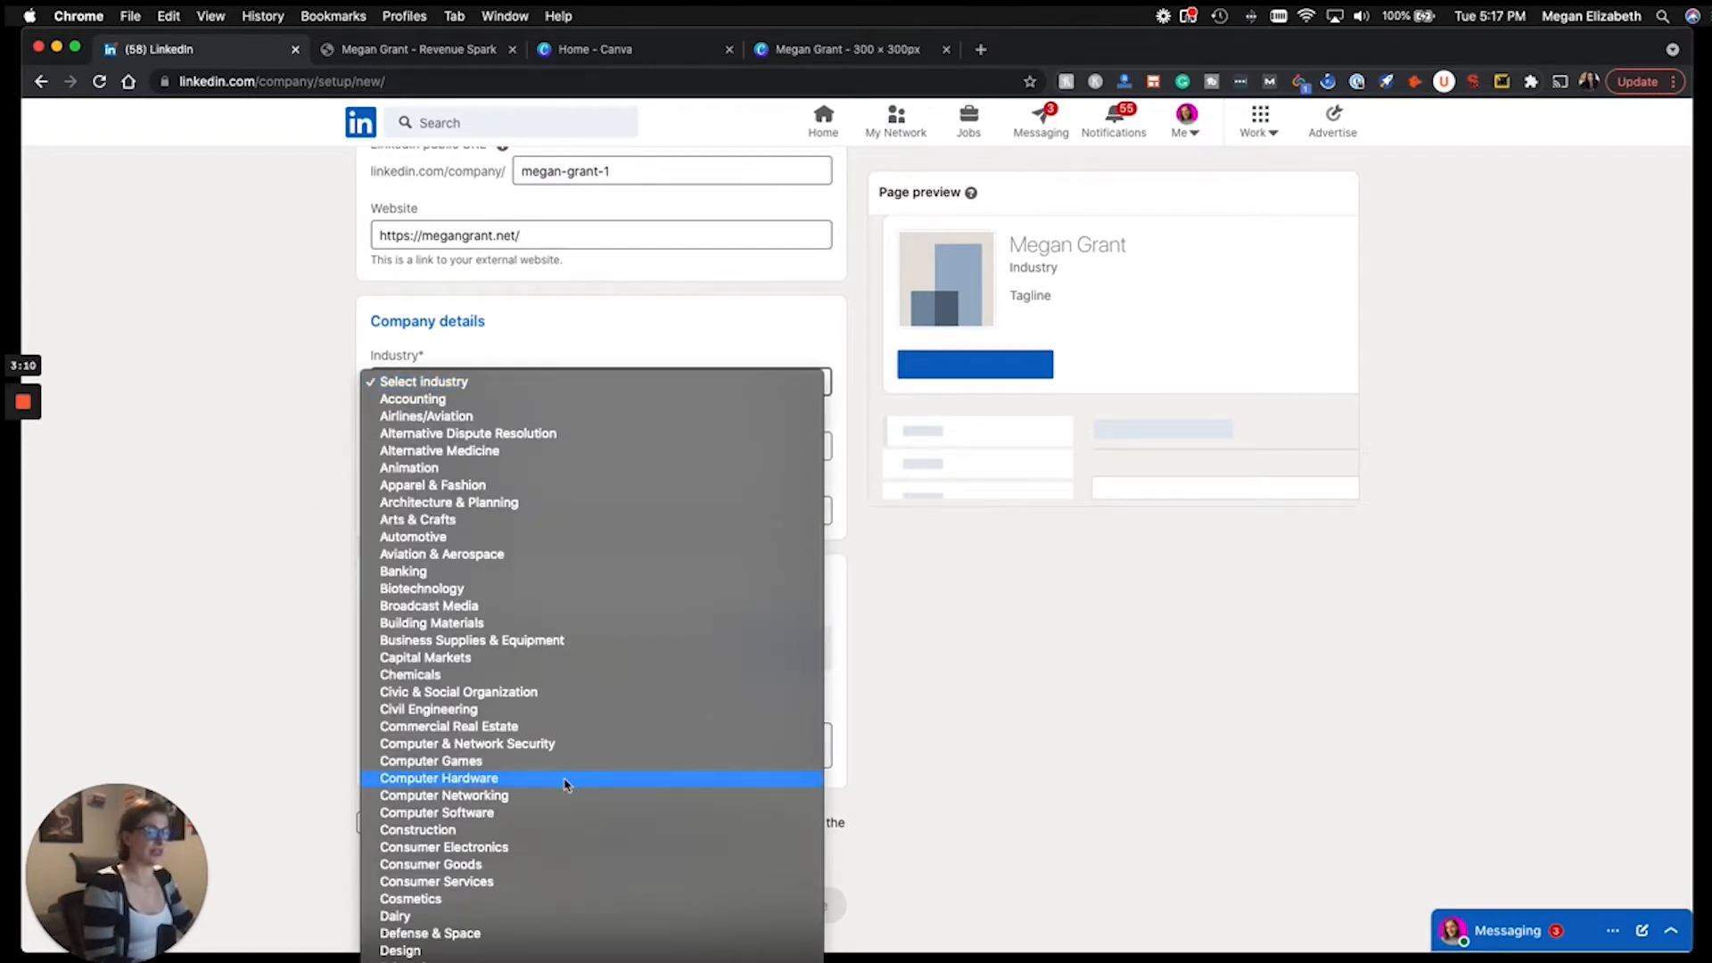
pyautogui.scroll(-10, 564, 784)
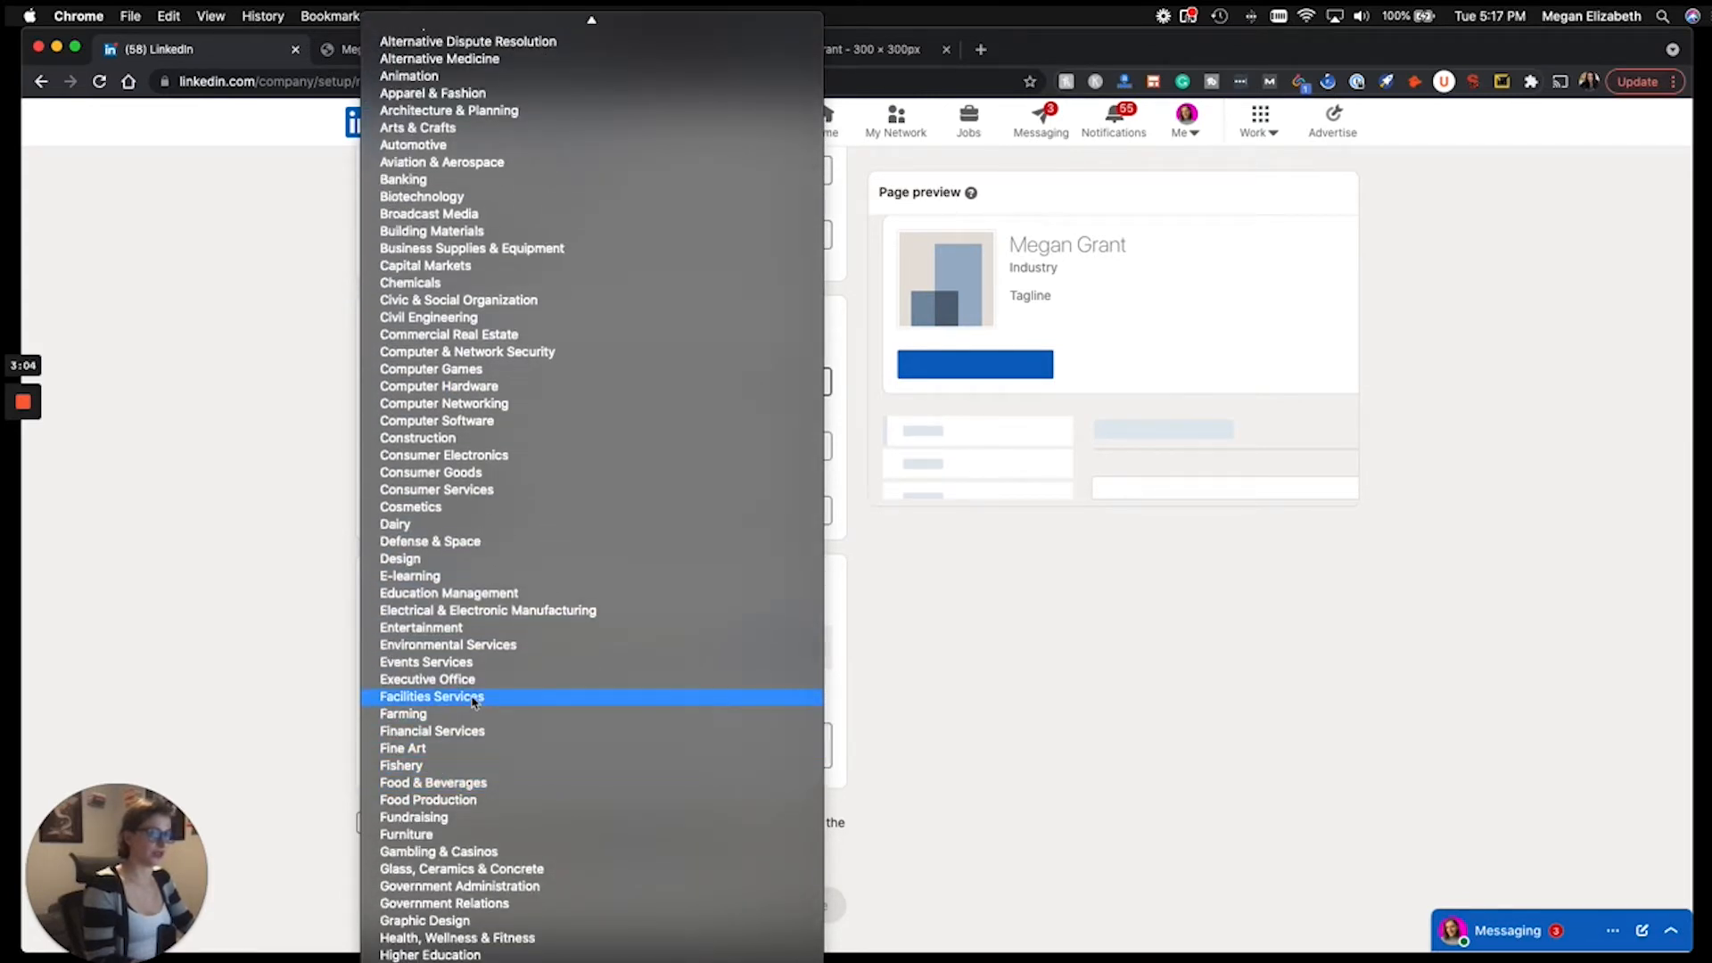
pyautogui.press('Escape')
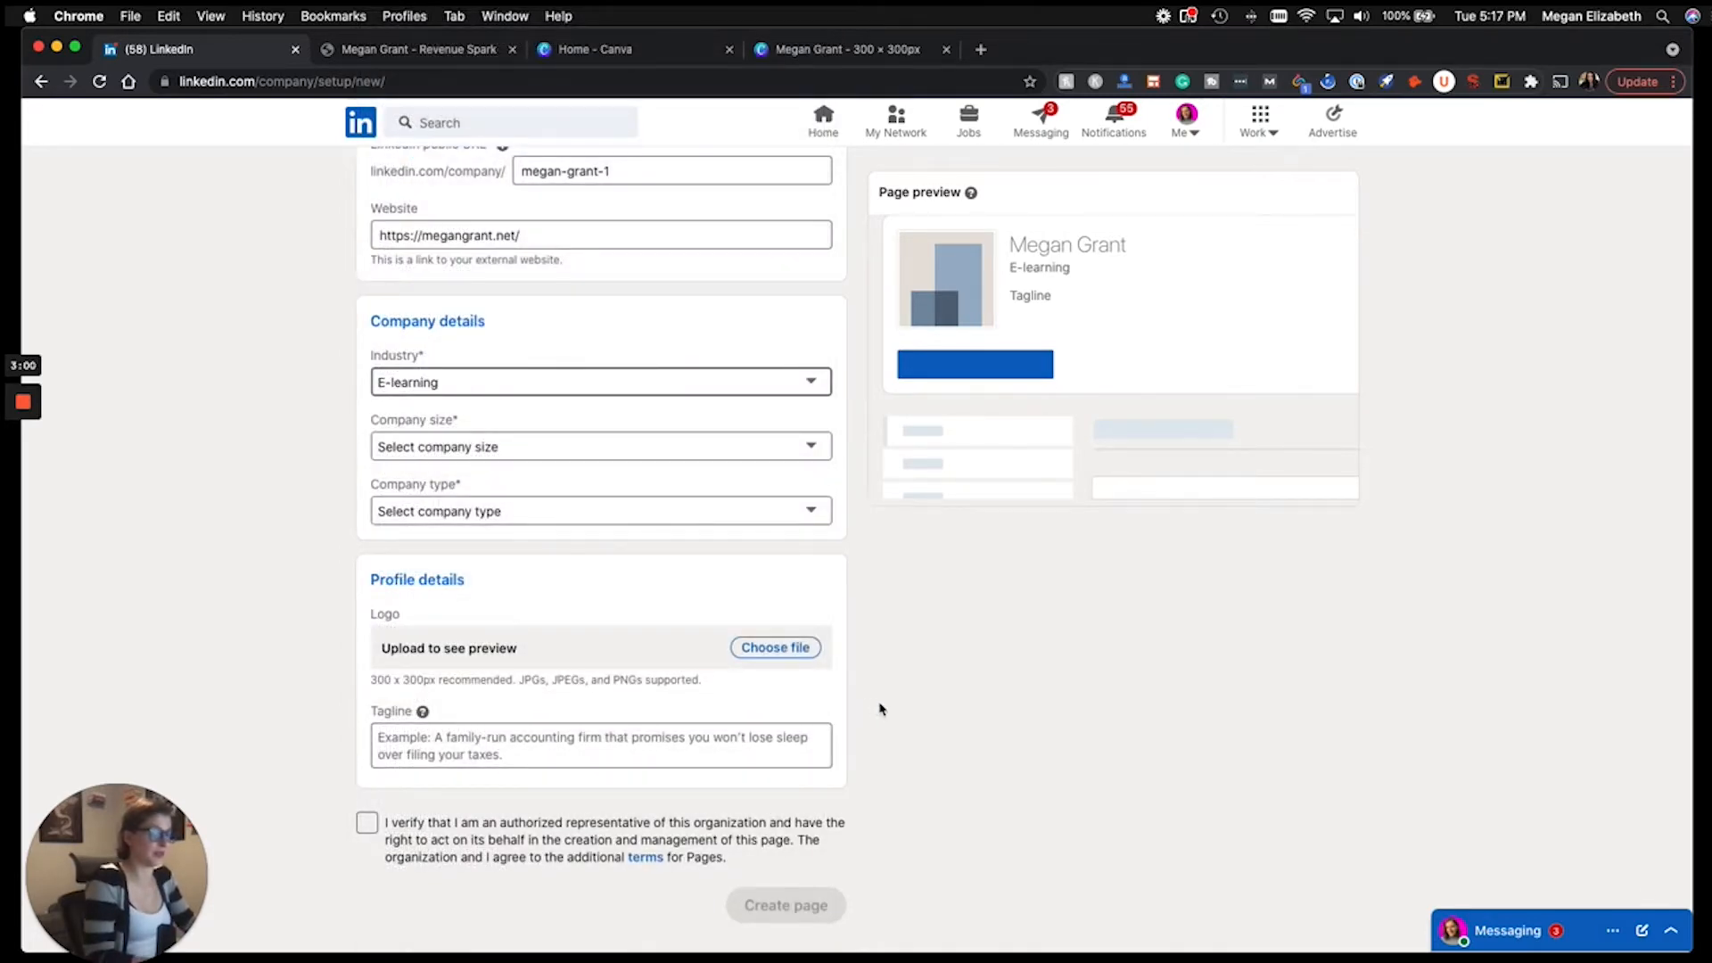
pyautogui.click(528, 447)
pyautogui.click(488, 485)
pyautogui.click(489, 505)
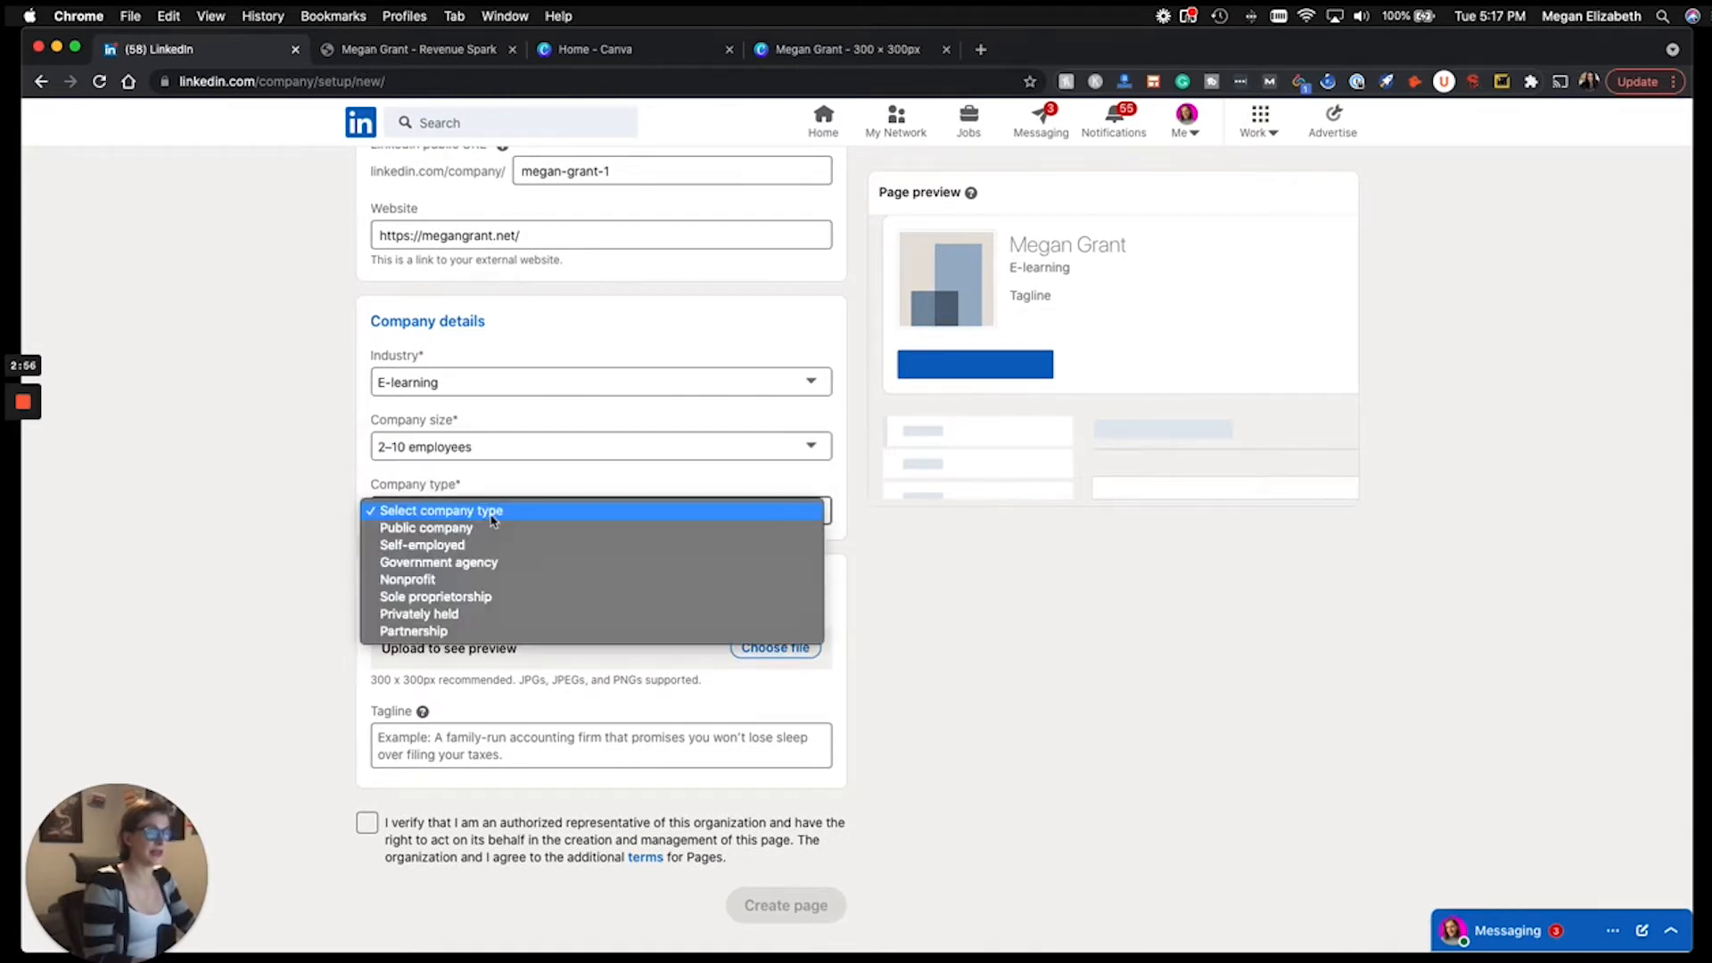
pyautogui.click(450, 552)
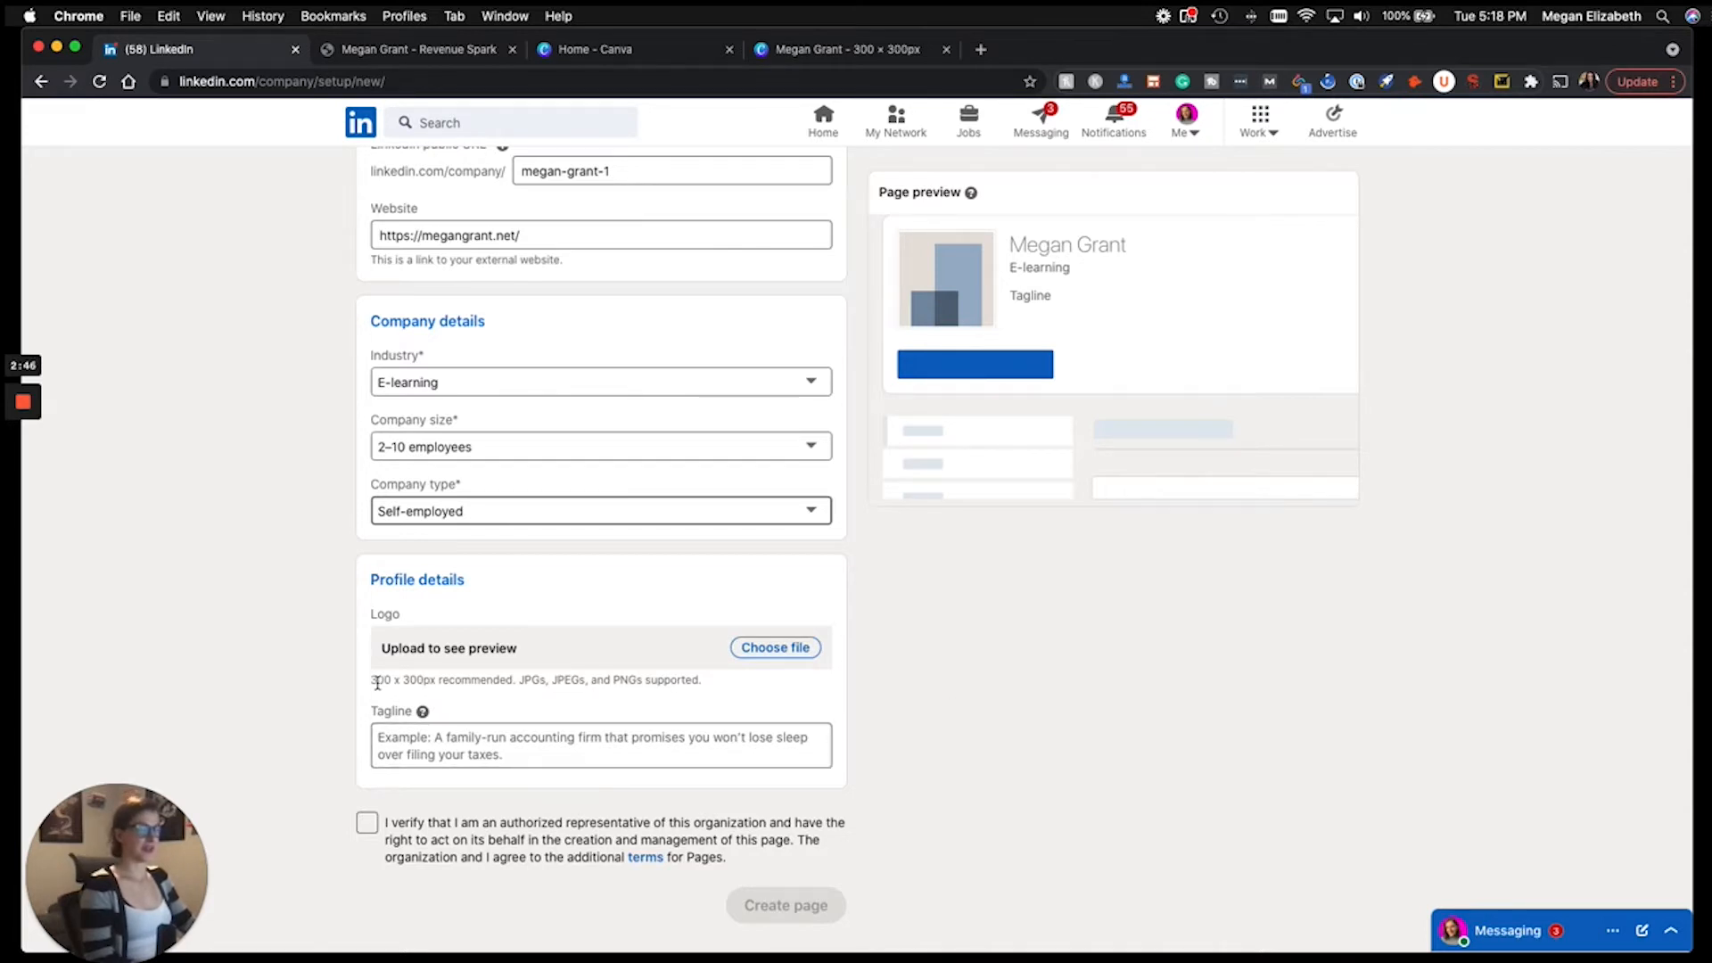
pyautogui.moveTo(371, 680); pyautogui.dragTo(442, 683)
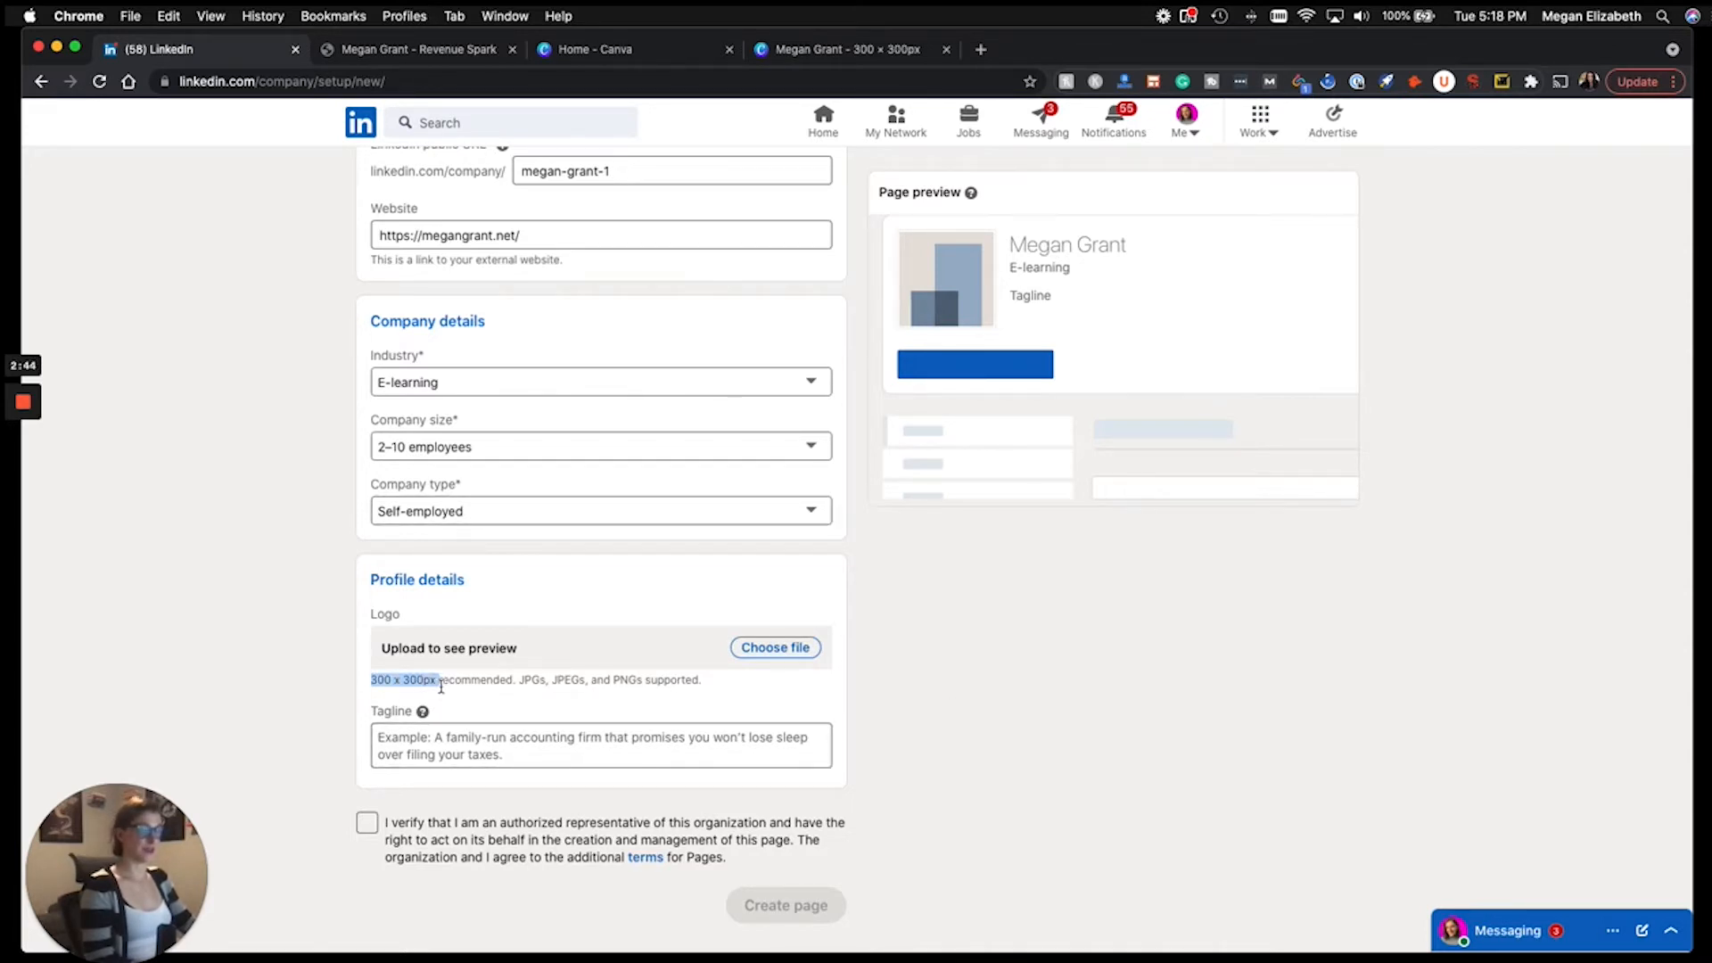
# Dismiss Canva's saved-design message and upload the downloaded logo PNG as the page logo.
pyautogui.click(828, 51)
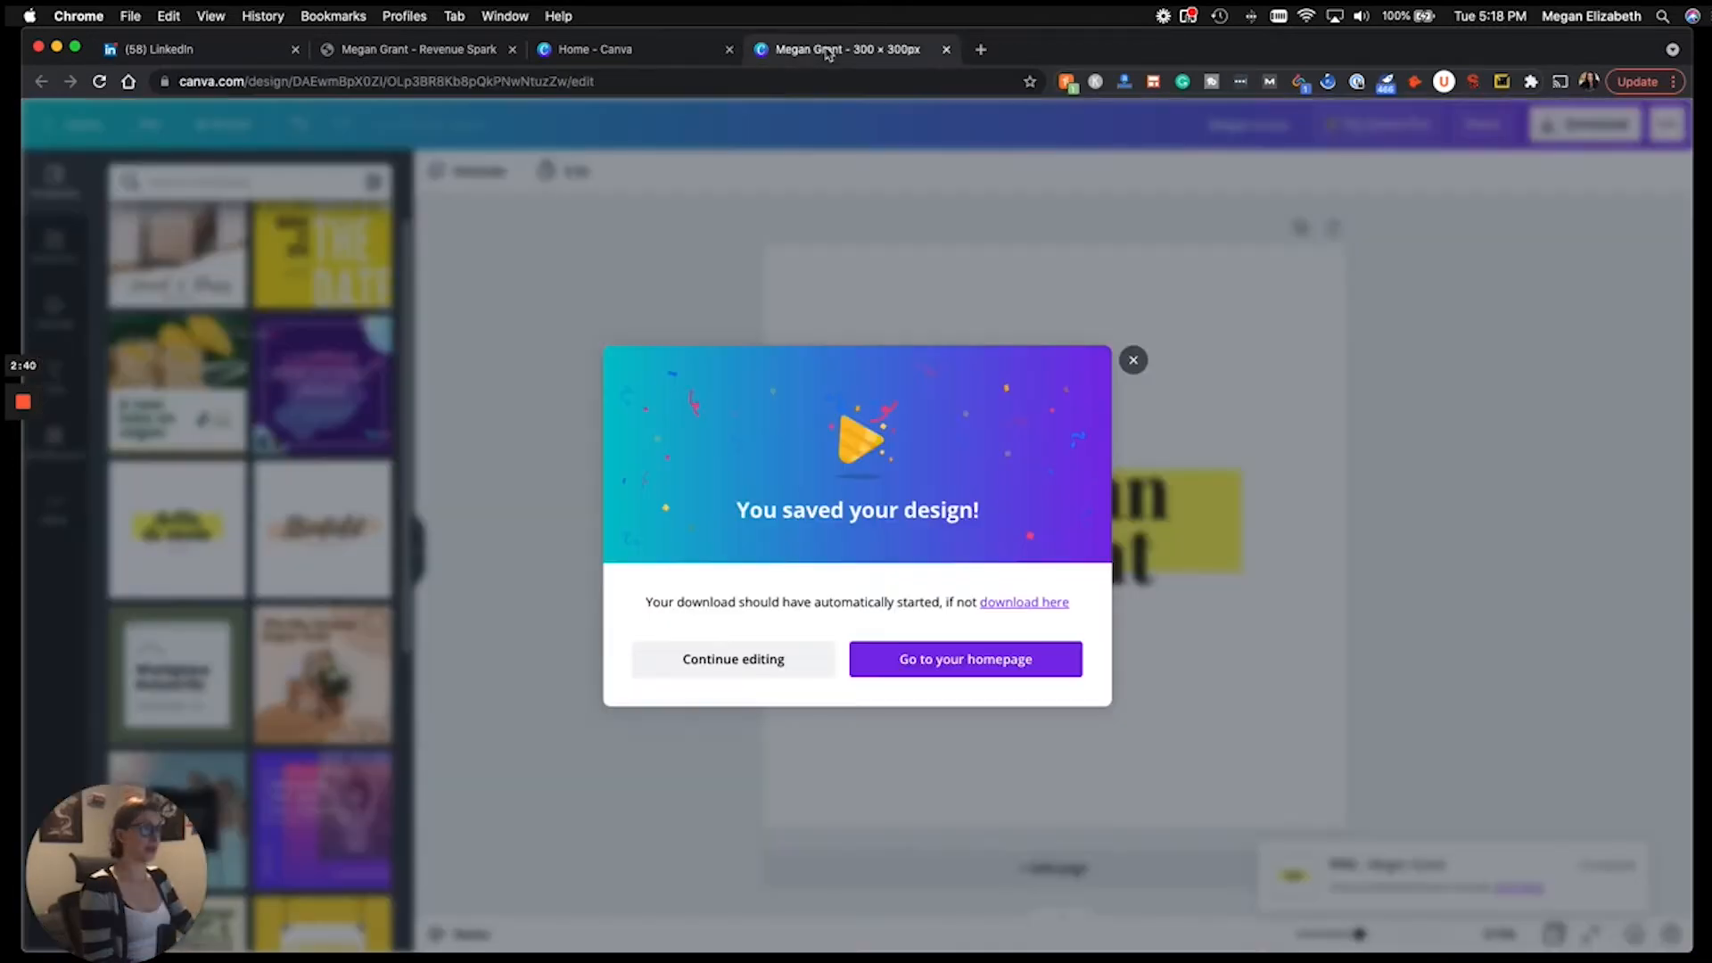
pyautogui.click(1132, 362)
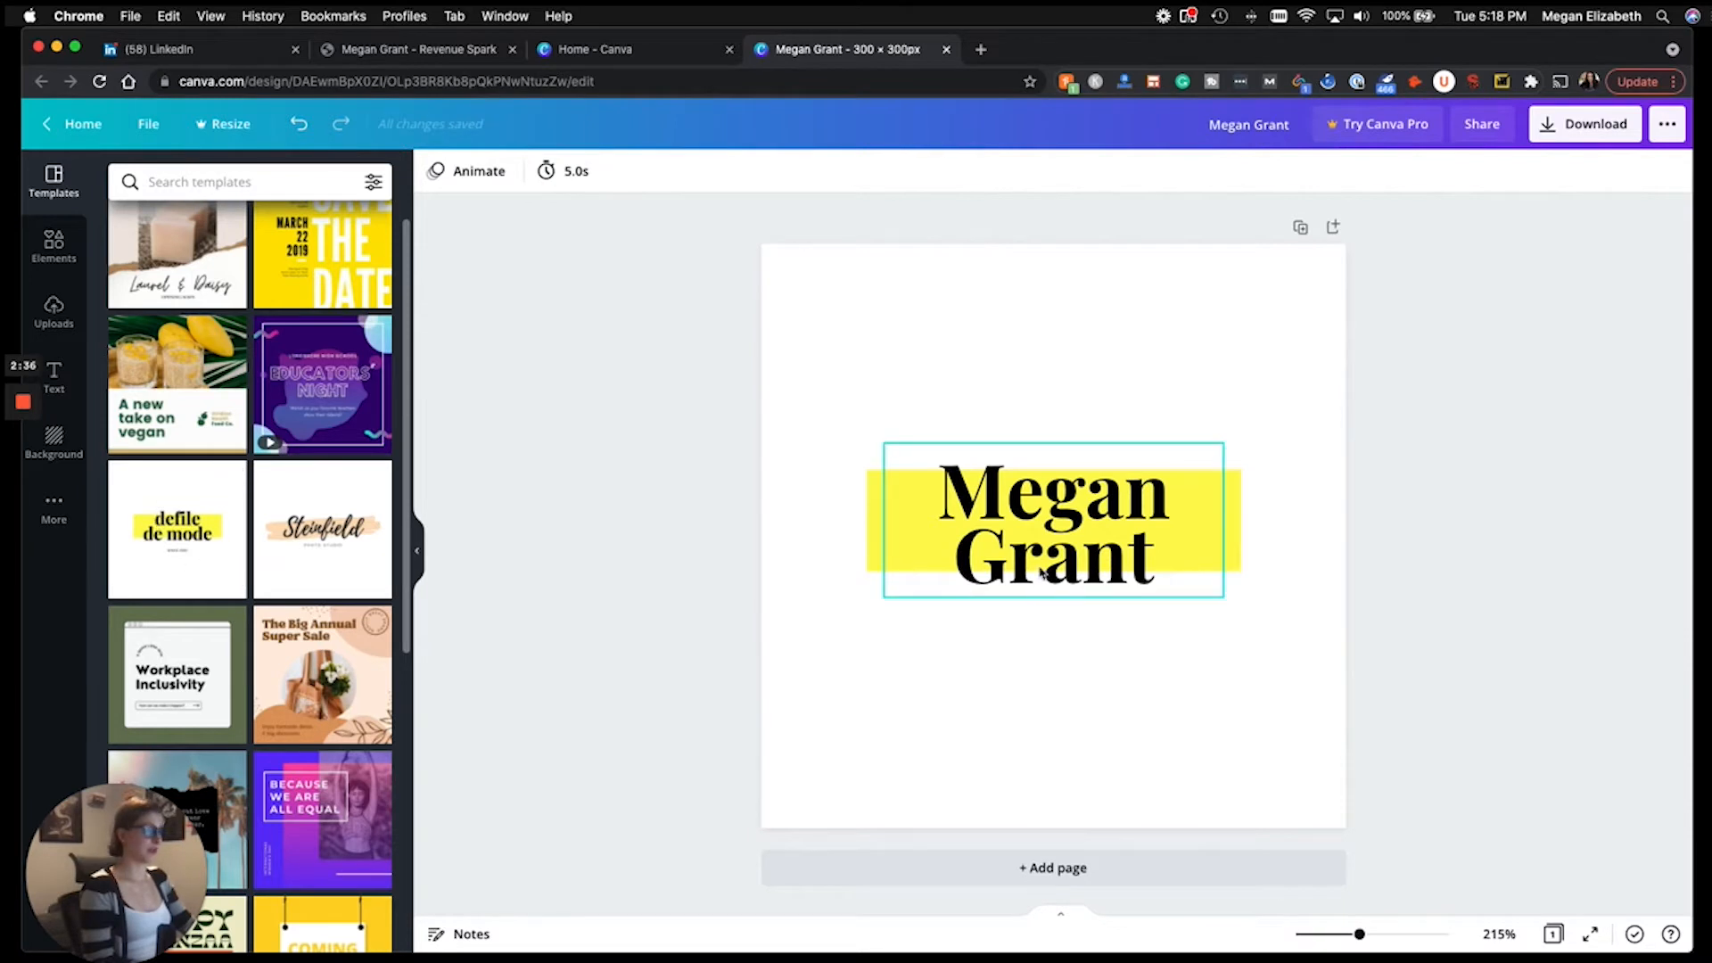
pyautogui.click(168, 51)
pyautogui.click(778, 651)
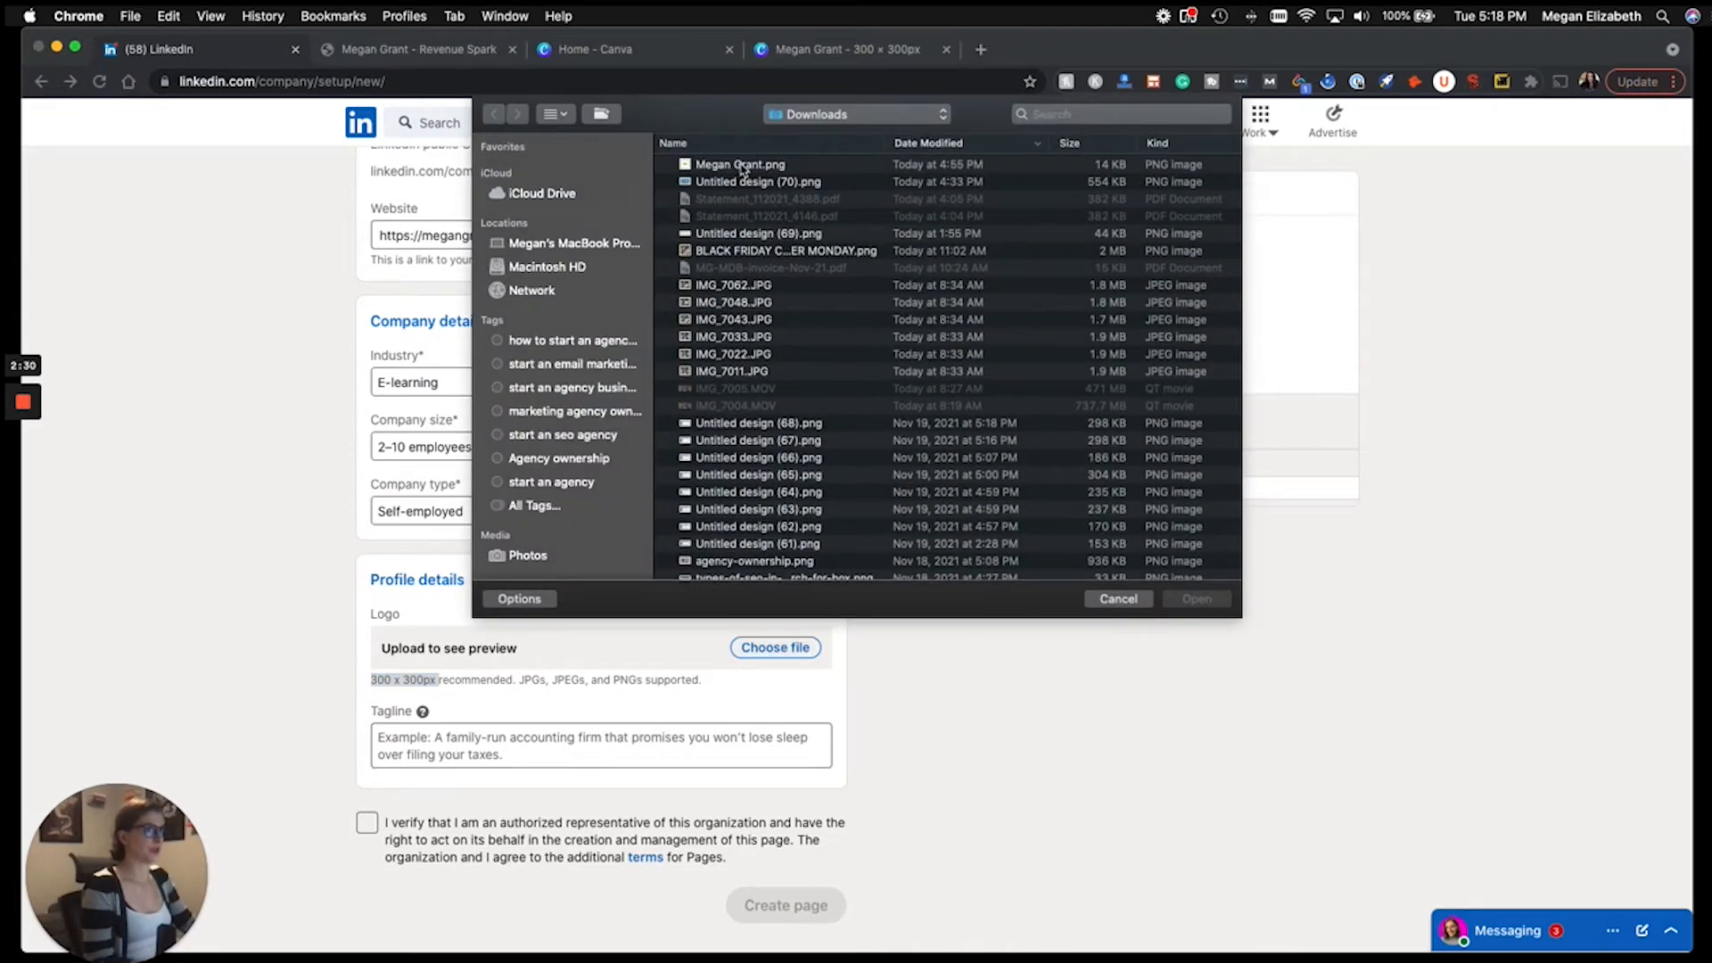
pyautogui.doubleClick(740, 165)
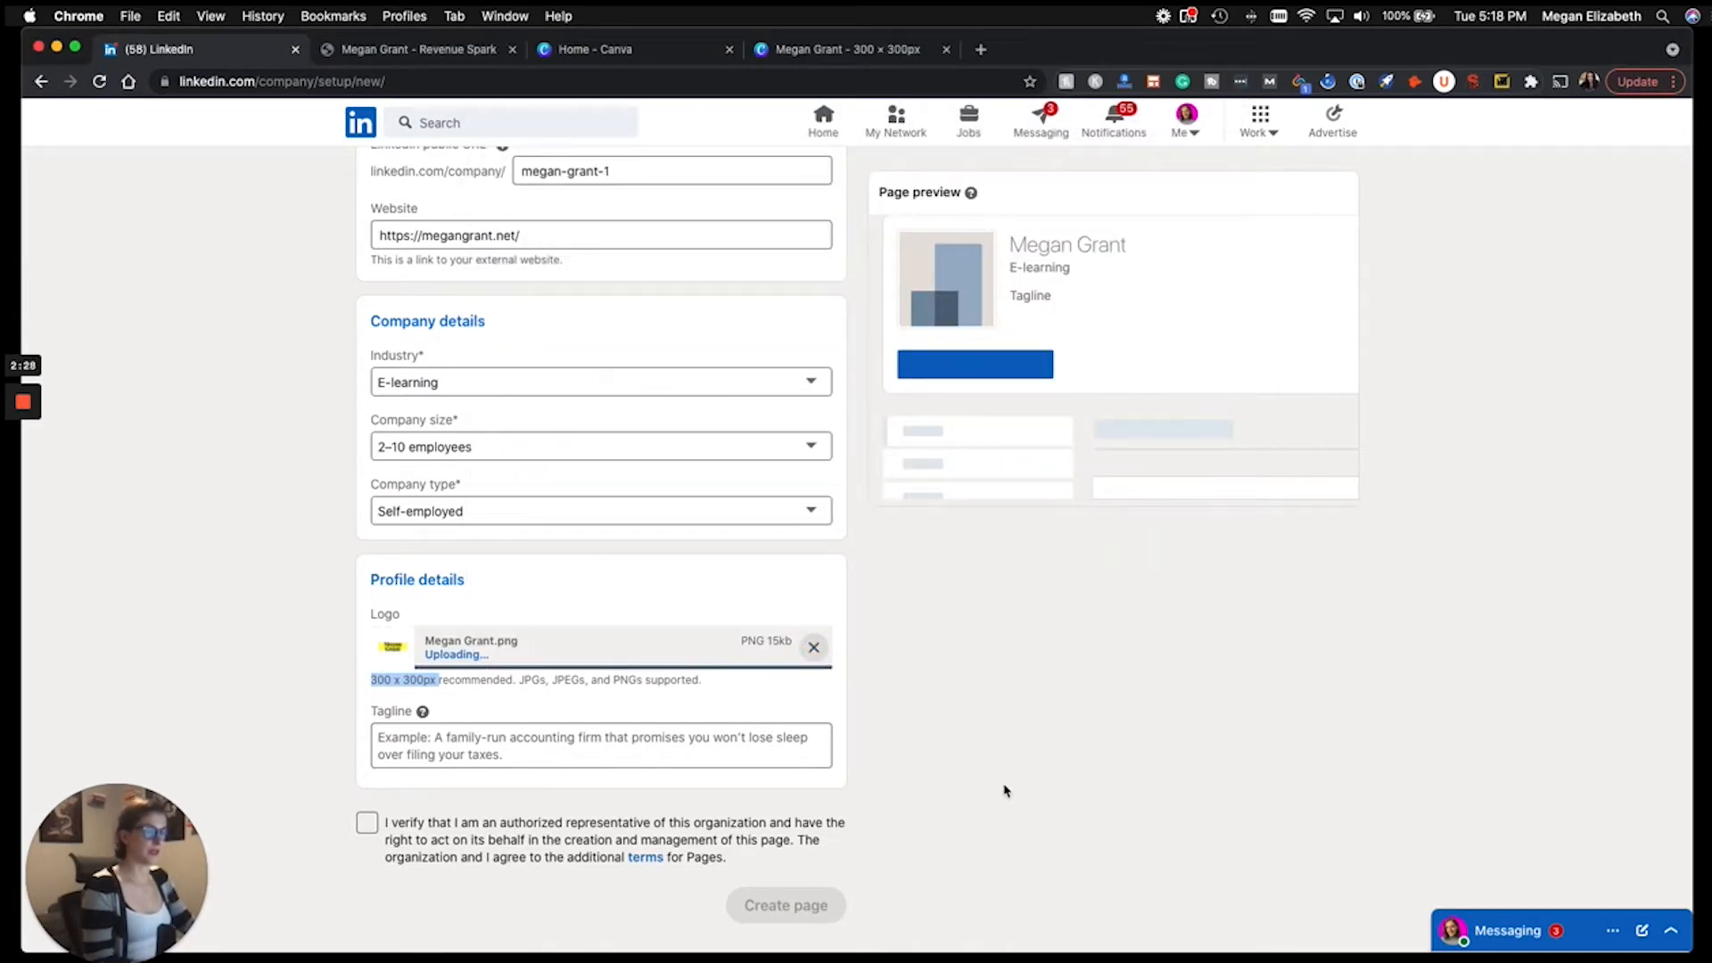
pyautogui.click(509, 749)
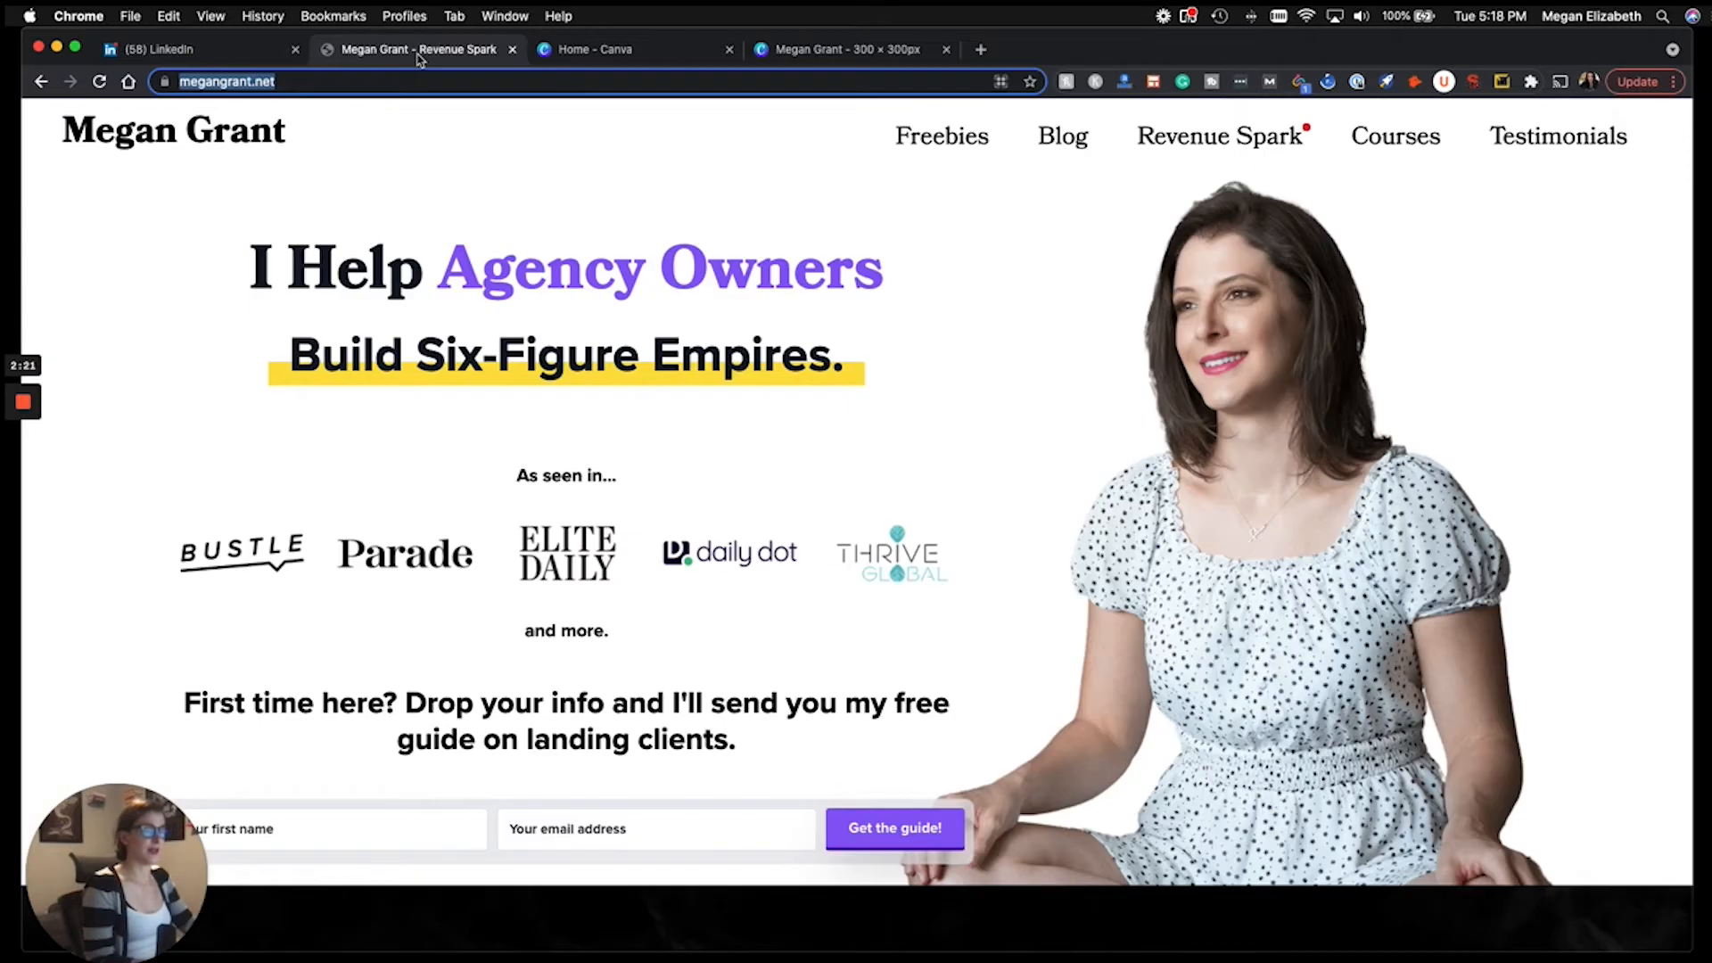
pyautogui.click(415, 51)
# Paste the website headline as the tagline, confirm authorized representative, and create the page.
pyautogui.moveTo(838, 353); pyautogui.dragTo(246, 294)
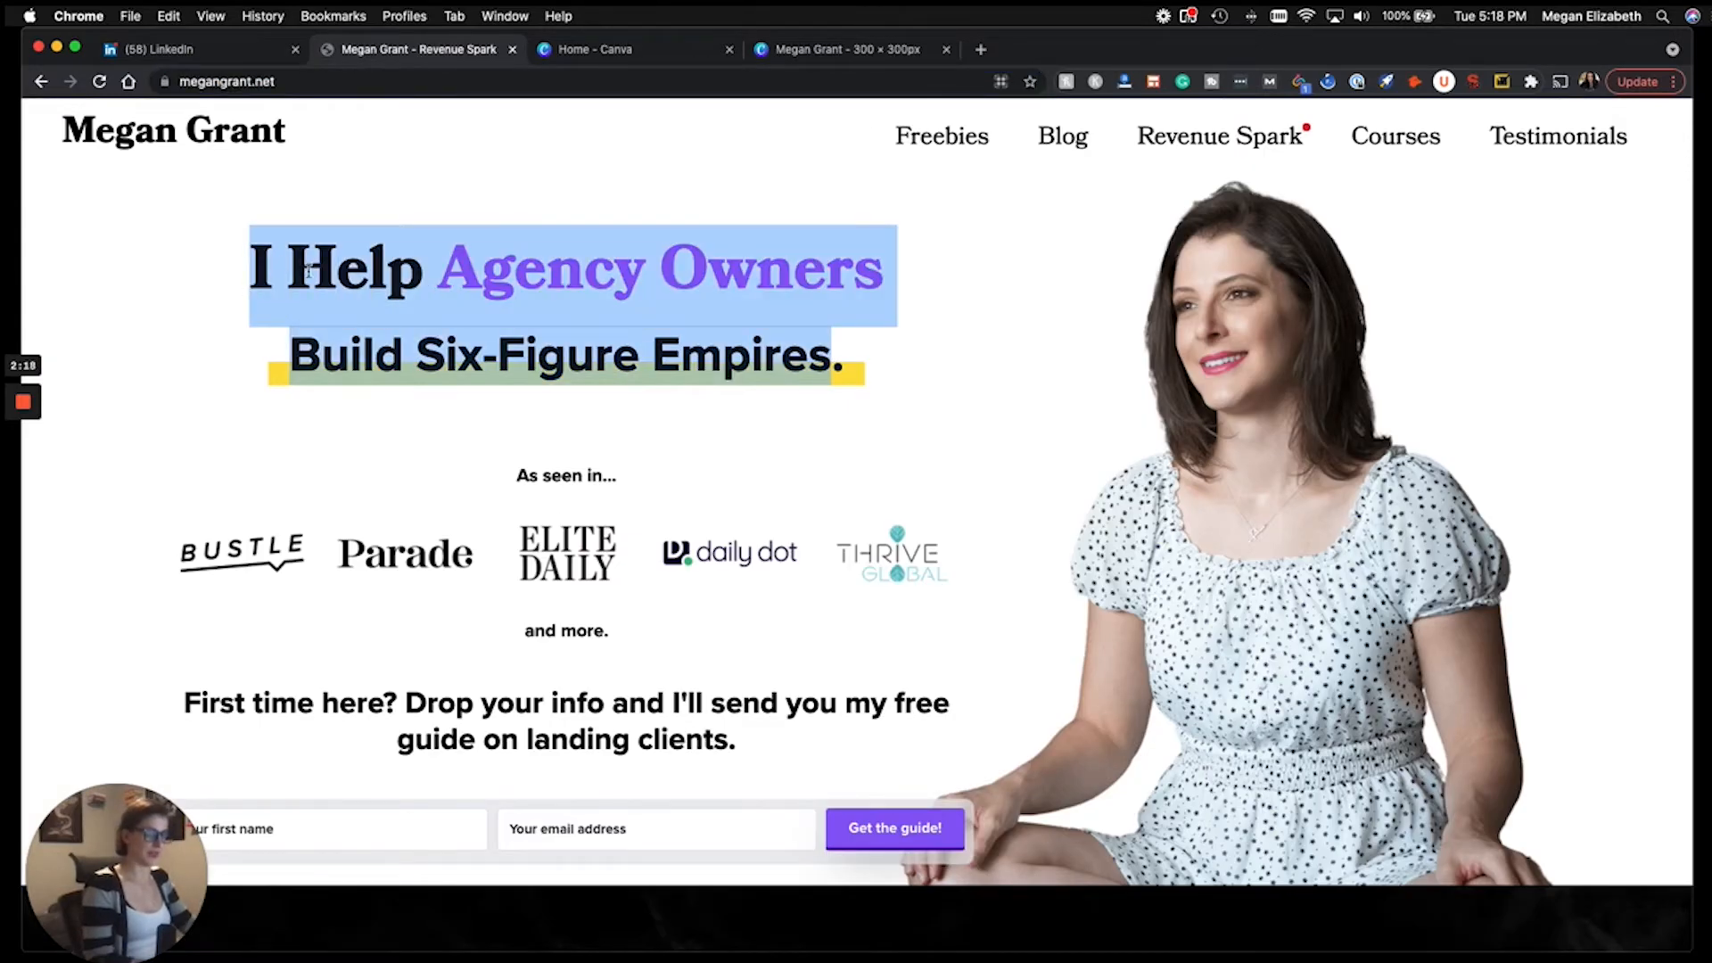
pyautogui.click(223, 52)
pyautogui.click(450, 754)
pyautogui.press('super+v')
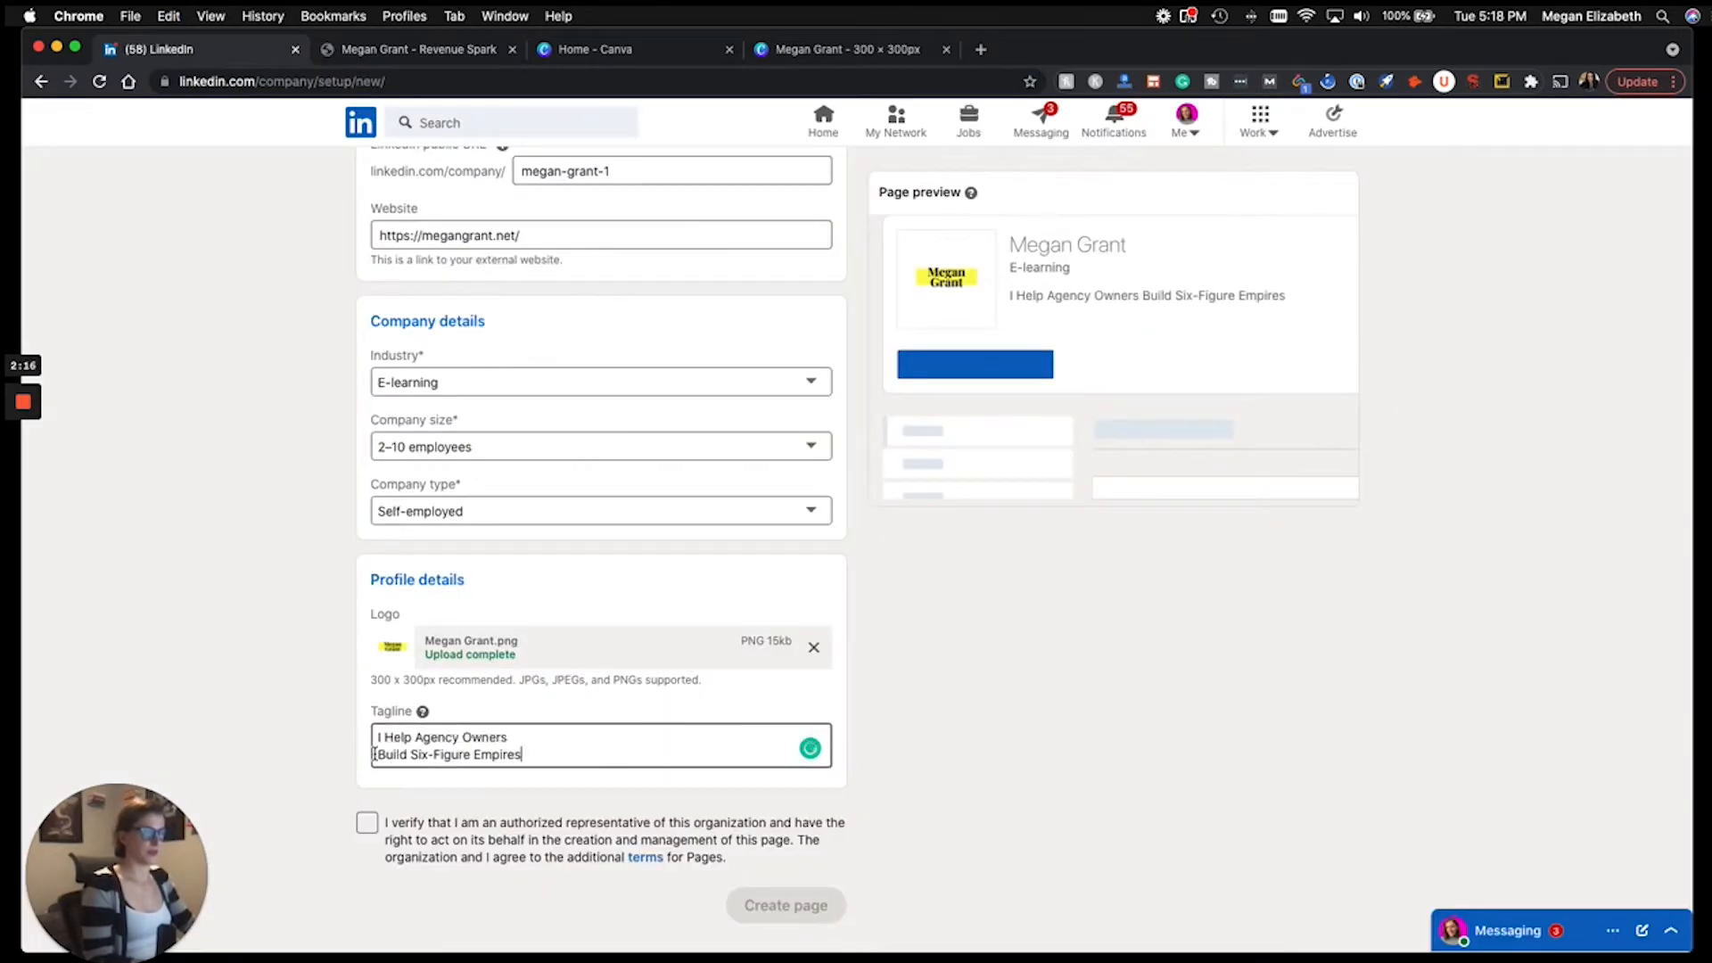
pyautogui.press('BackSpace')
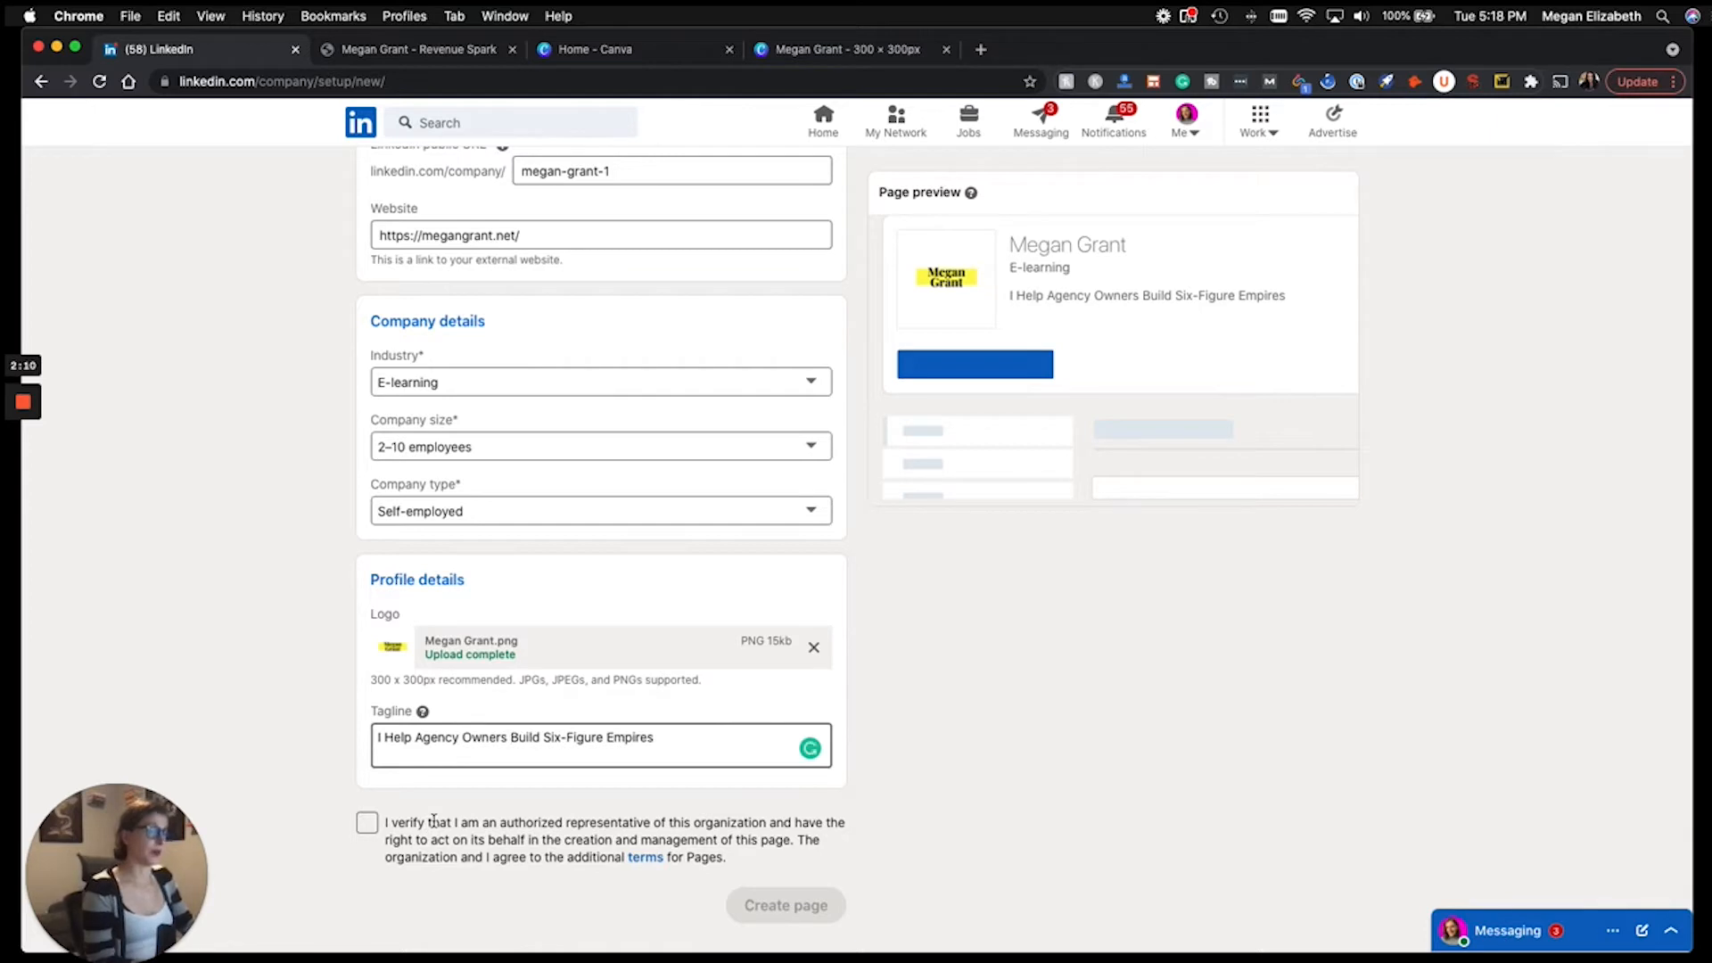
pyautogui.click(367, 824)
pyautogui.click(786, 911)
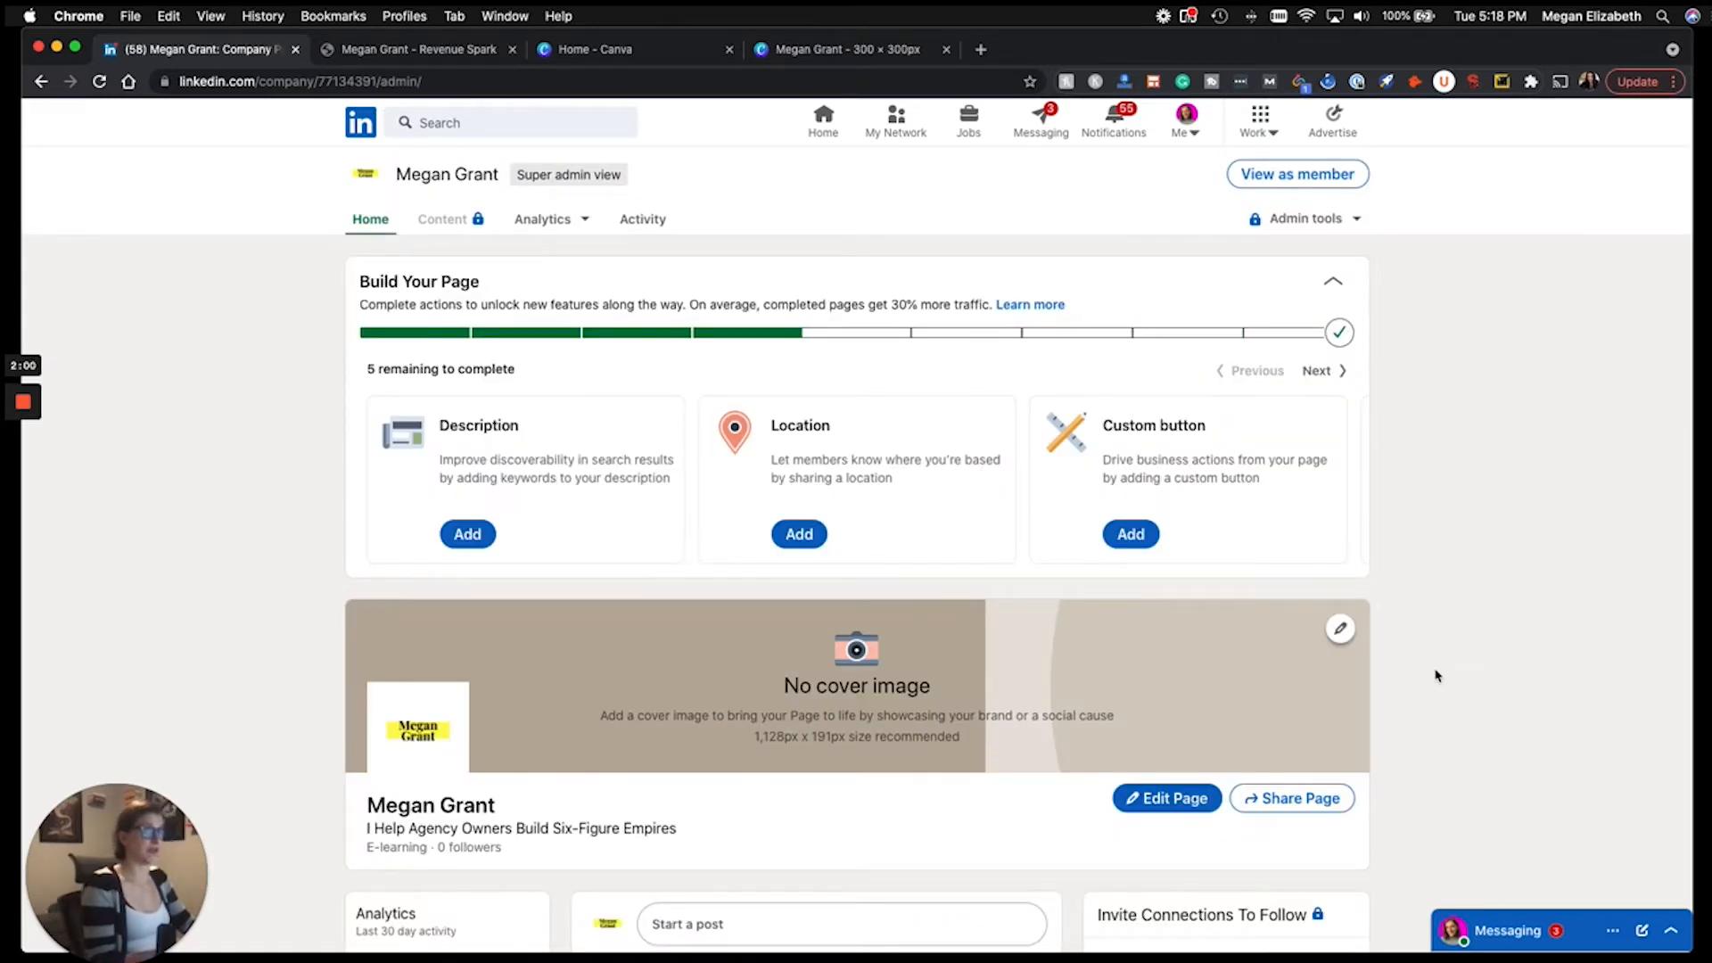
# Open the Description editor from the Build Your Page checklist and focus its text box.
pyautogui.scroll(-2, 1427, 686)
pyautogui.scroll(2, 1422, 689)
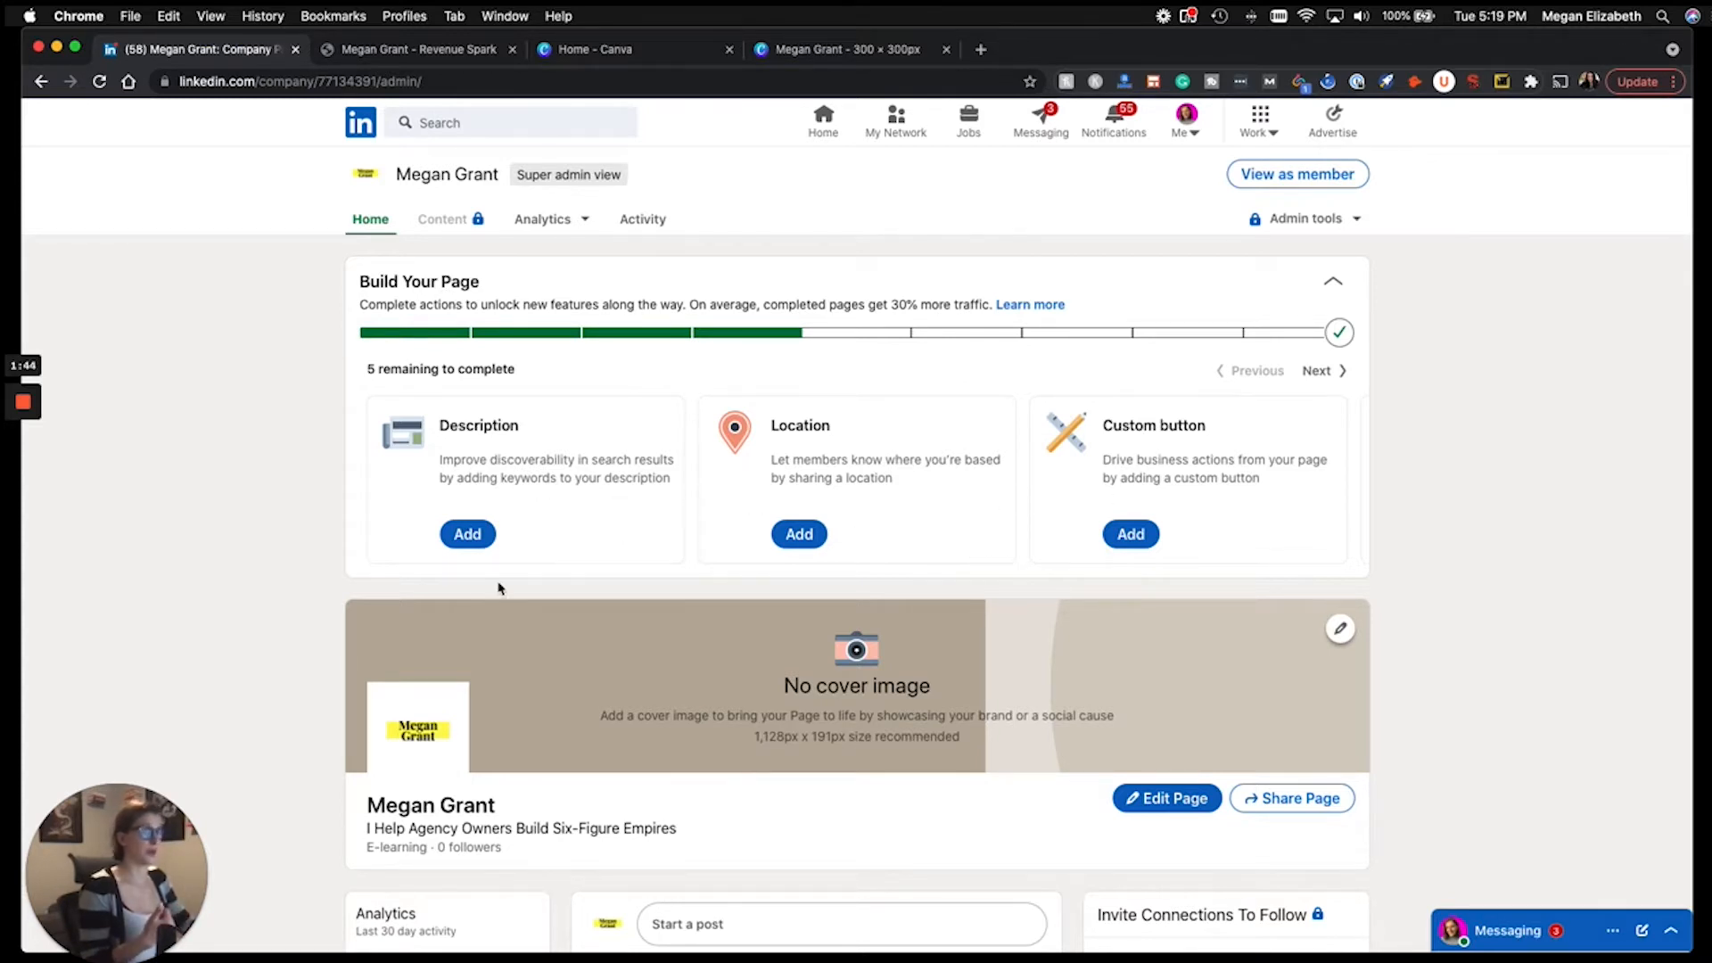
pyautogui.click(468, 535)
pyautogui.click(800, 297)
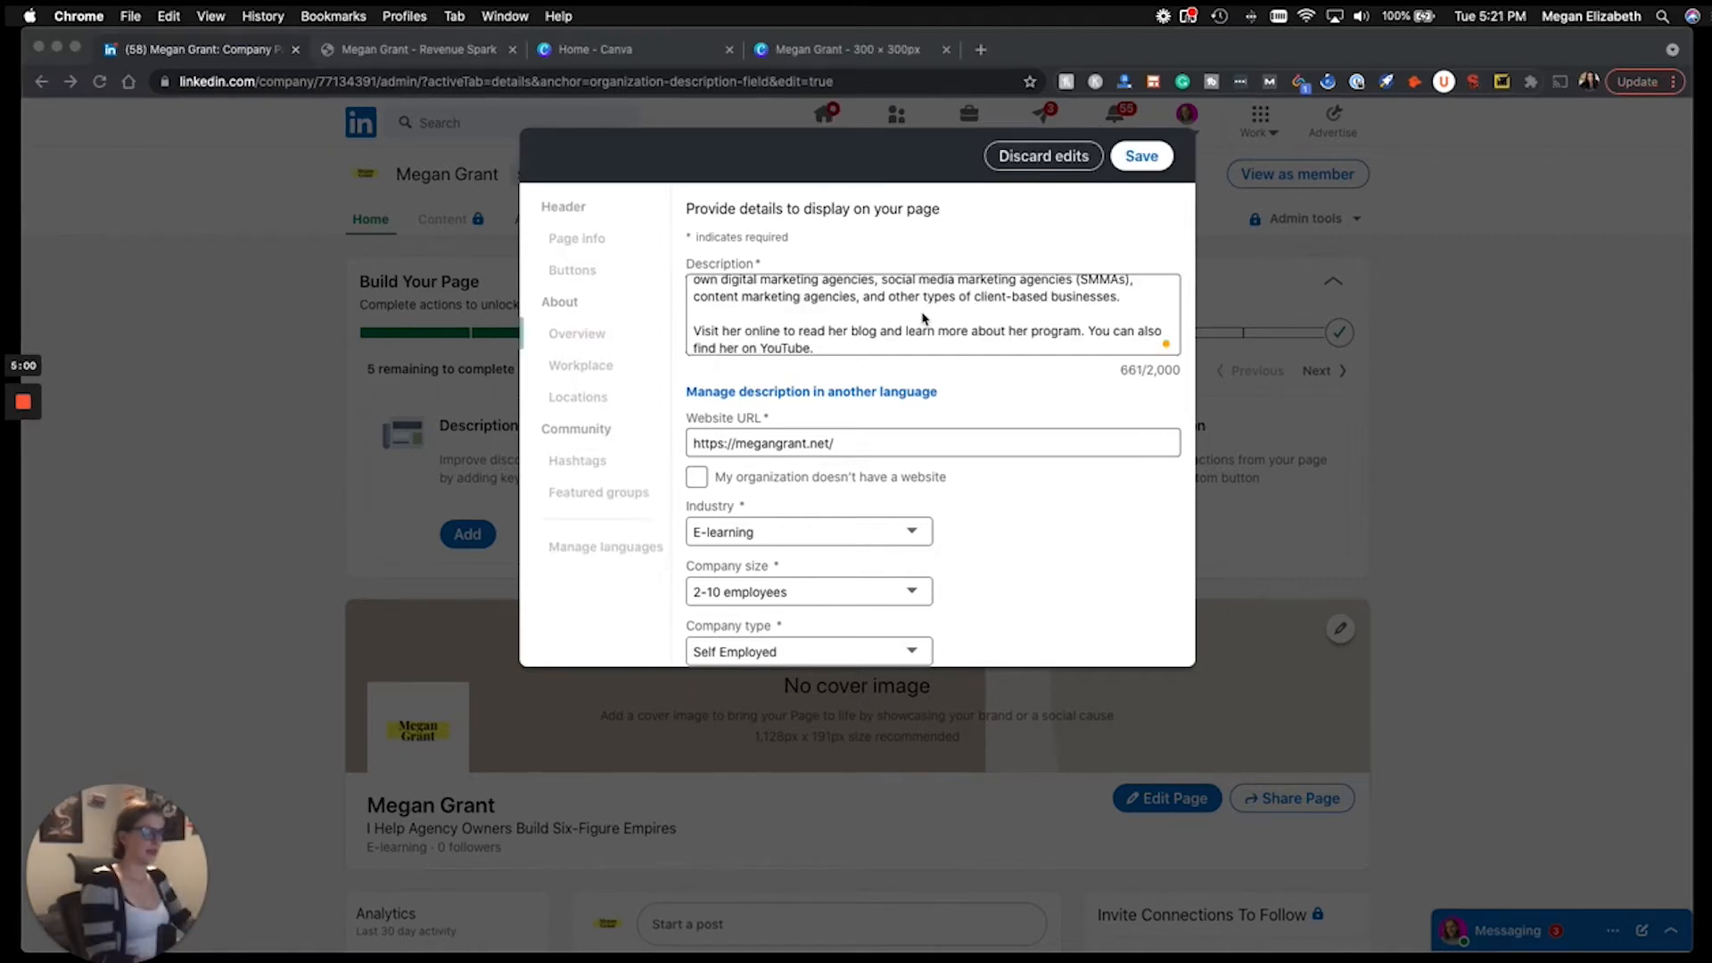
# Review the Spark Content Agency description text, then scroll down to the Phone and Year founded fields.
pyautogui.scroll(5, 924, 317)
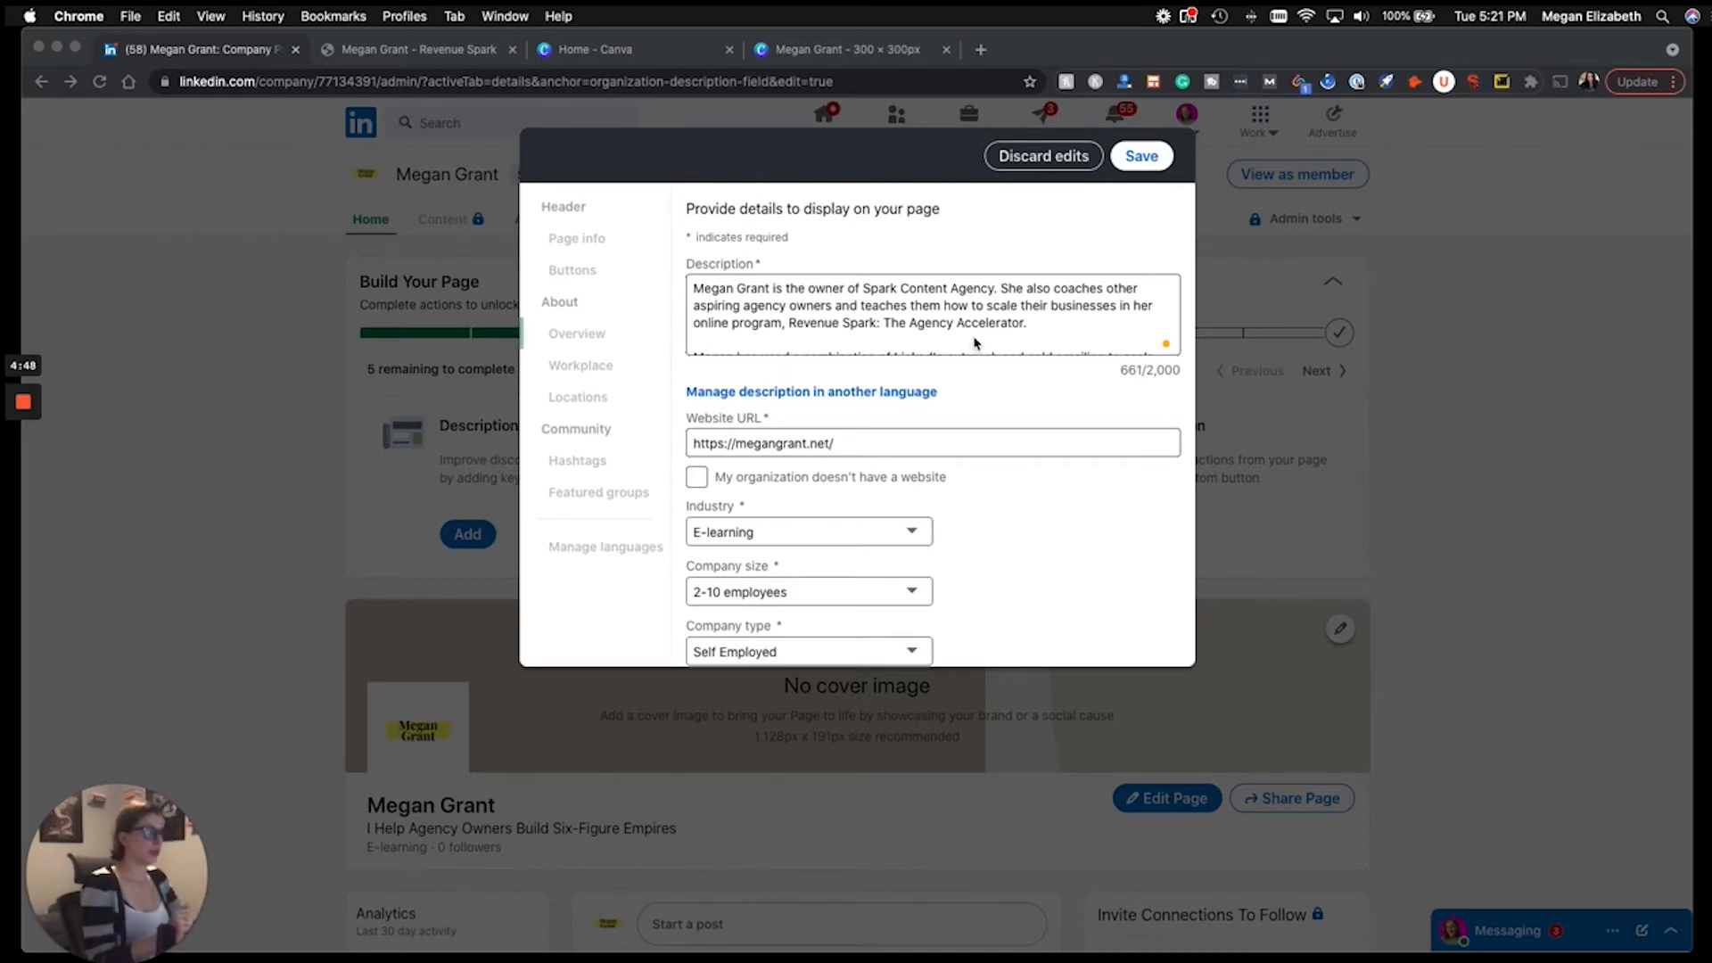
pyautogui.scroll(-2, 972, 321)
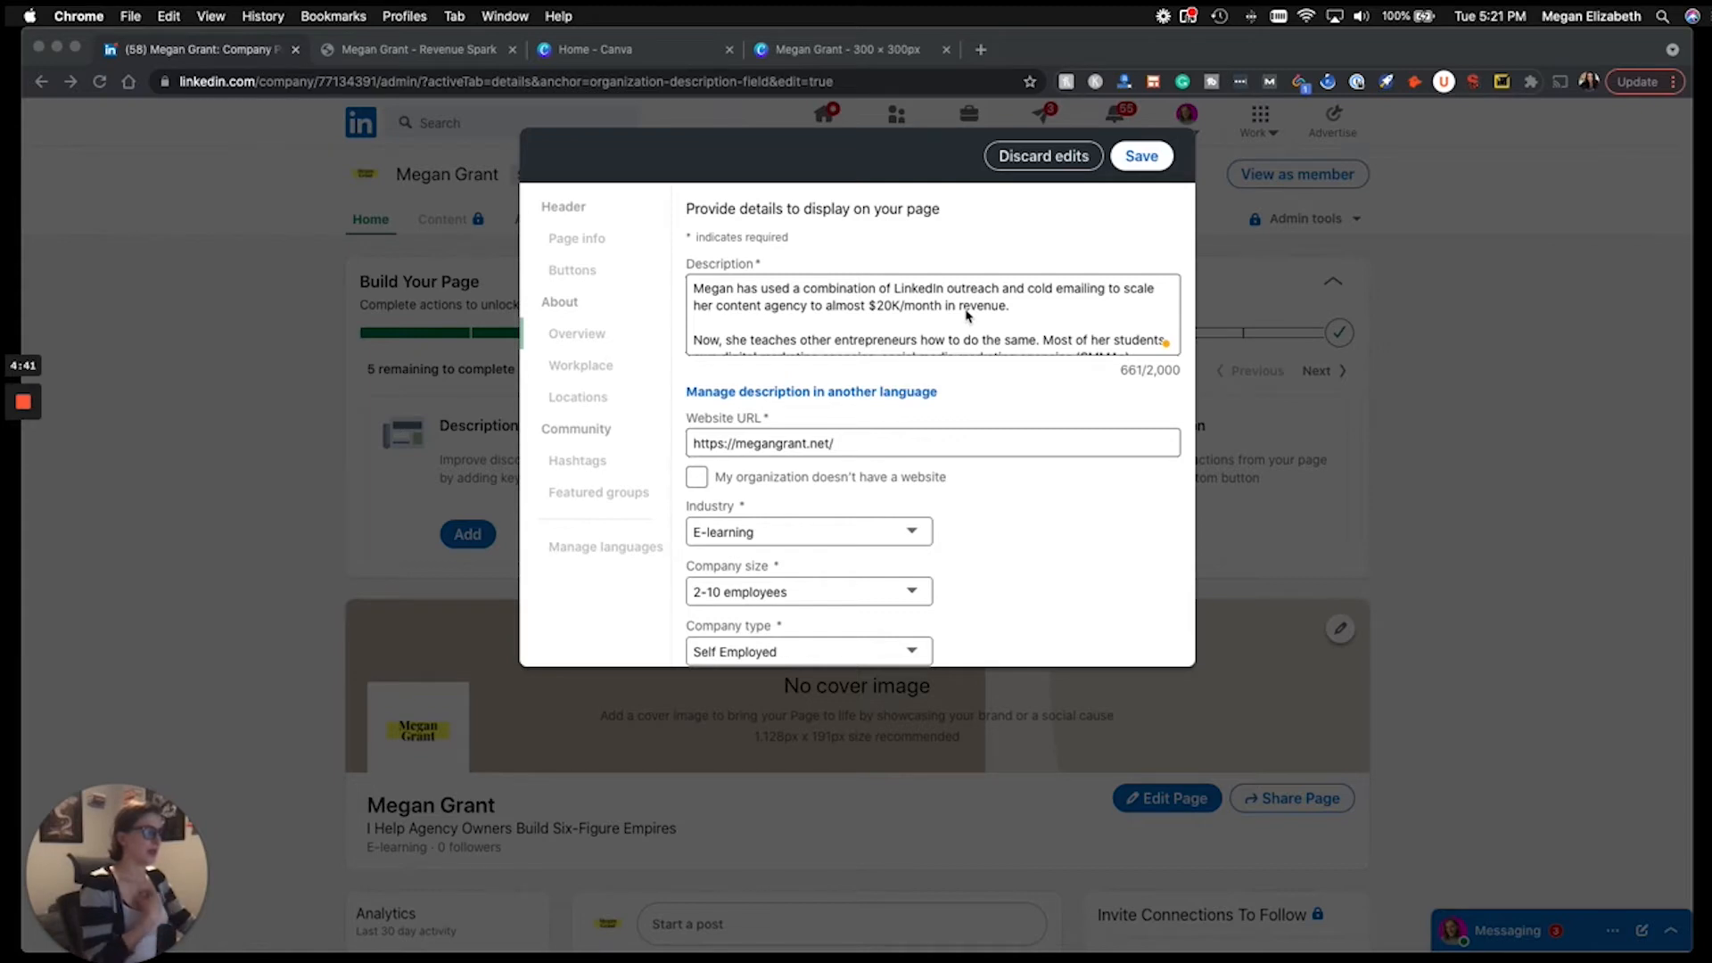
pyautogui.scroll(-2, 966, 314)
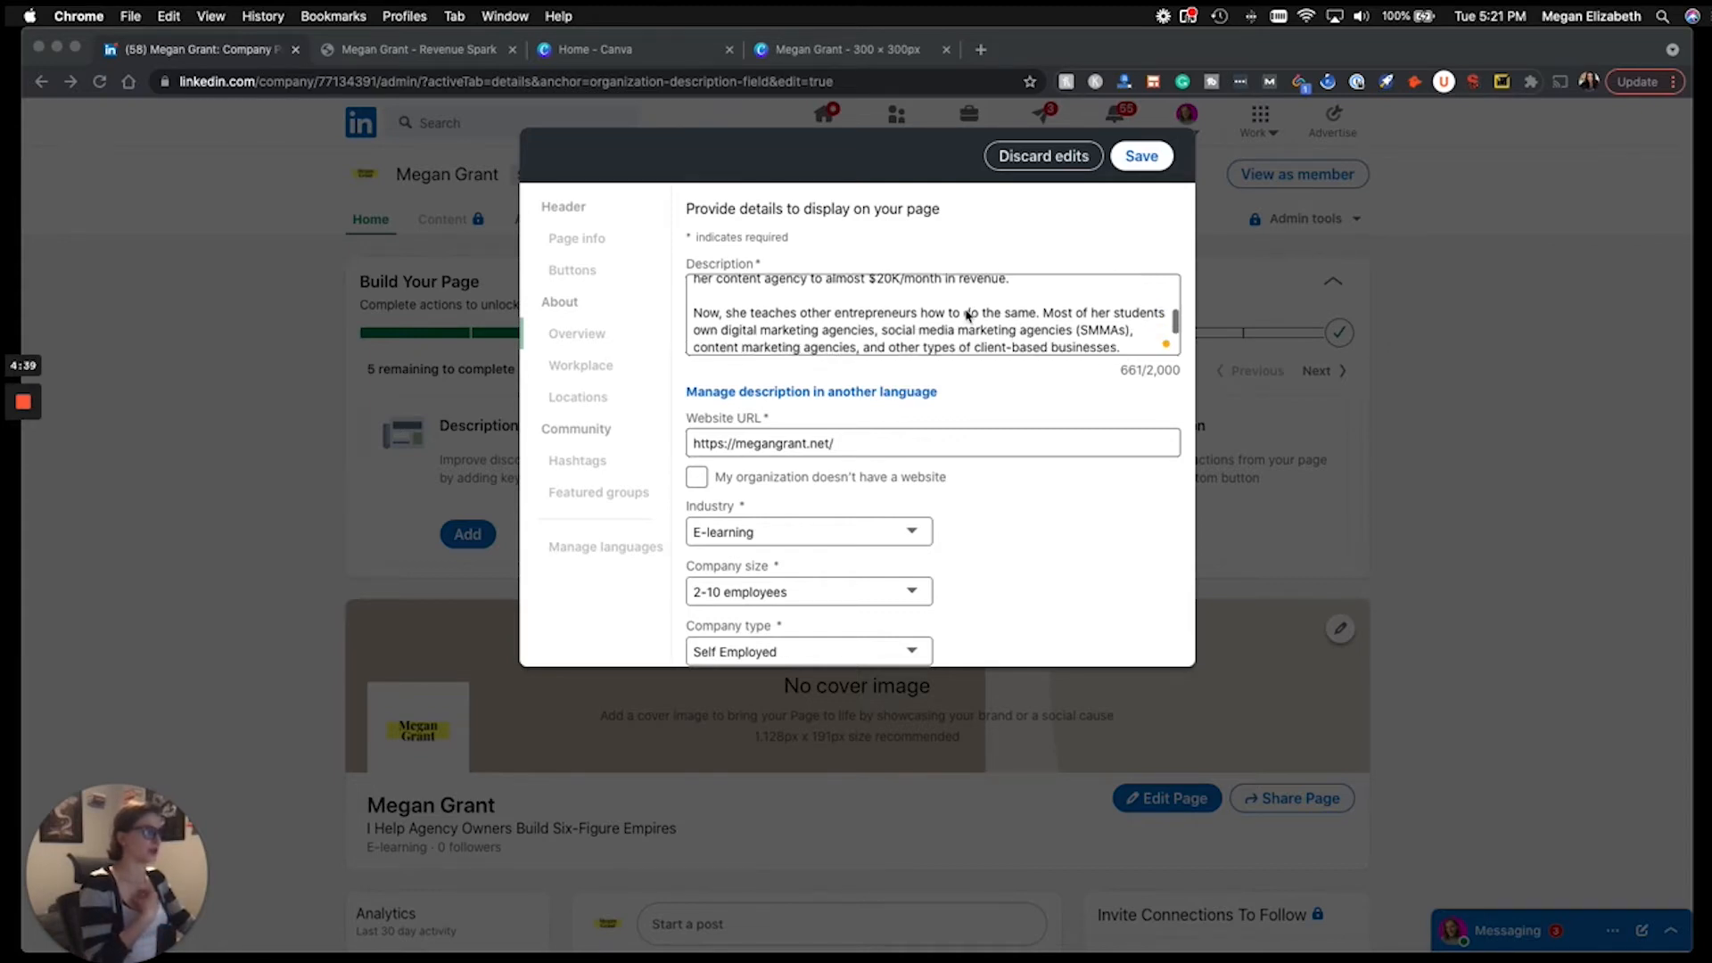
pyautogui.scroll(-2, 970, 315)
pyautogui.scroll(2, 972, 316)
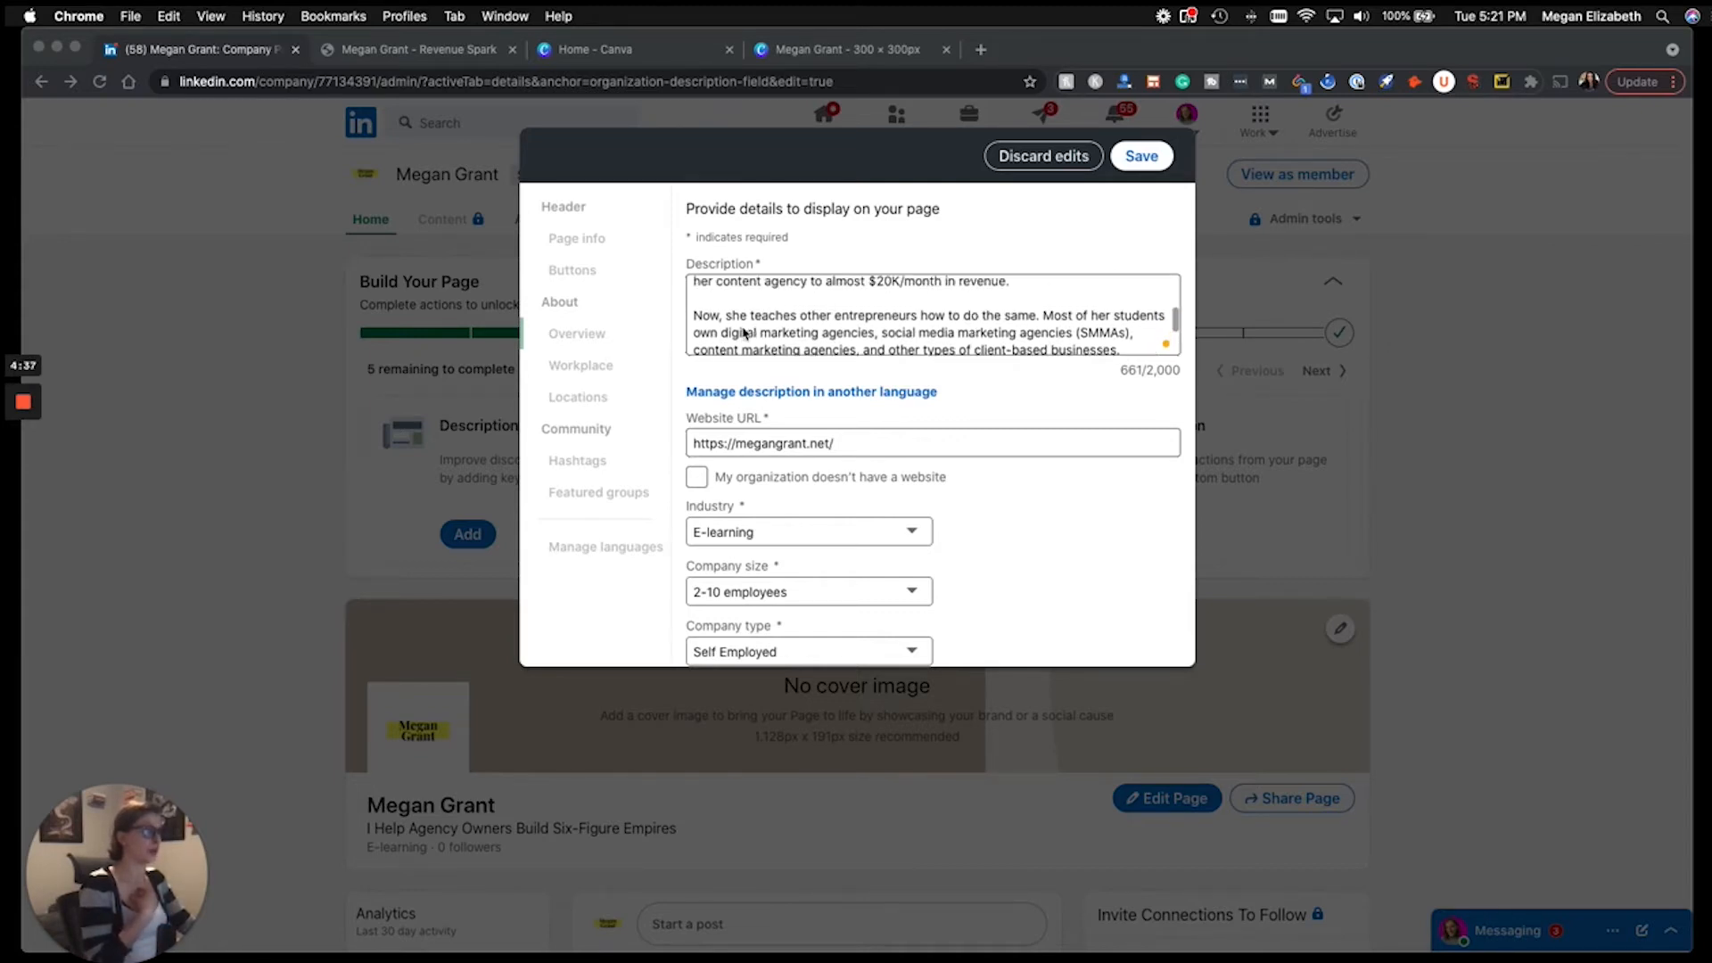
pyautogui.click(790, 334)
pyautogui.moveTo(883, 333); pyautogui.dragTo(1074, 334)
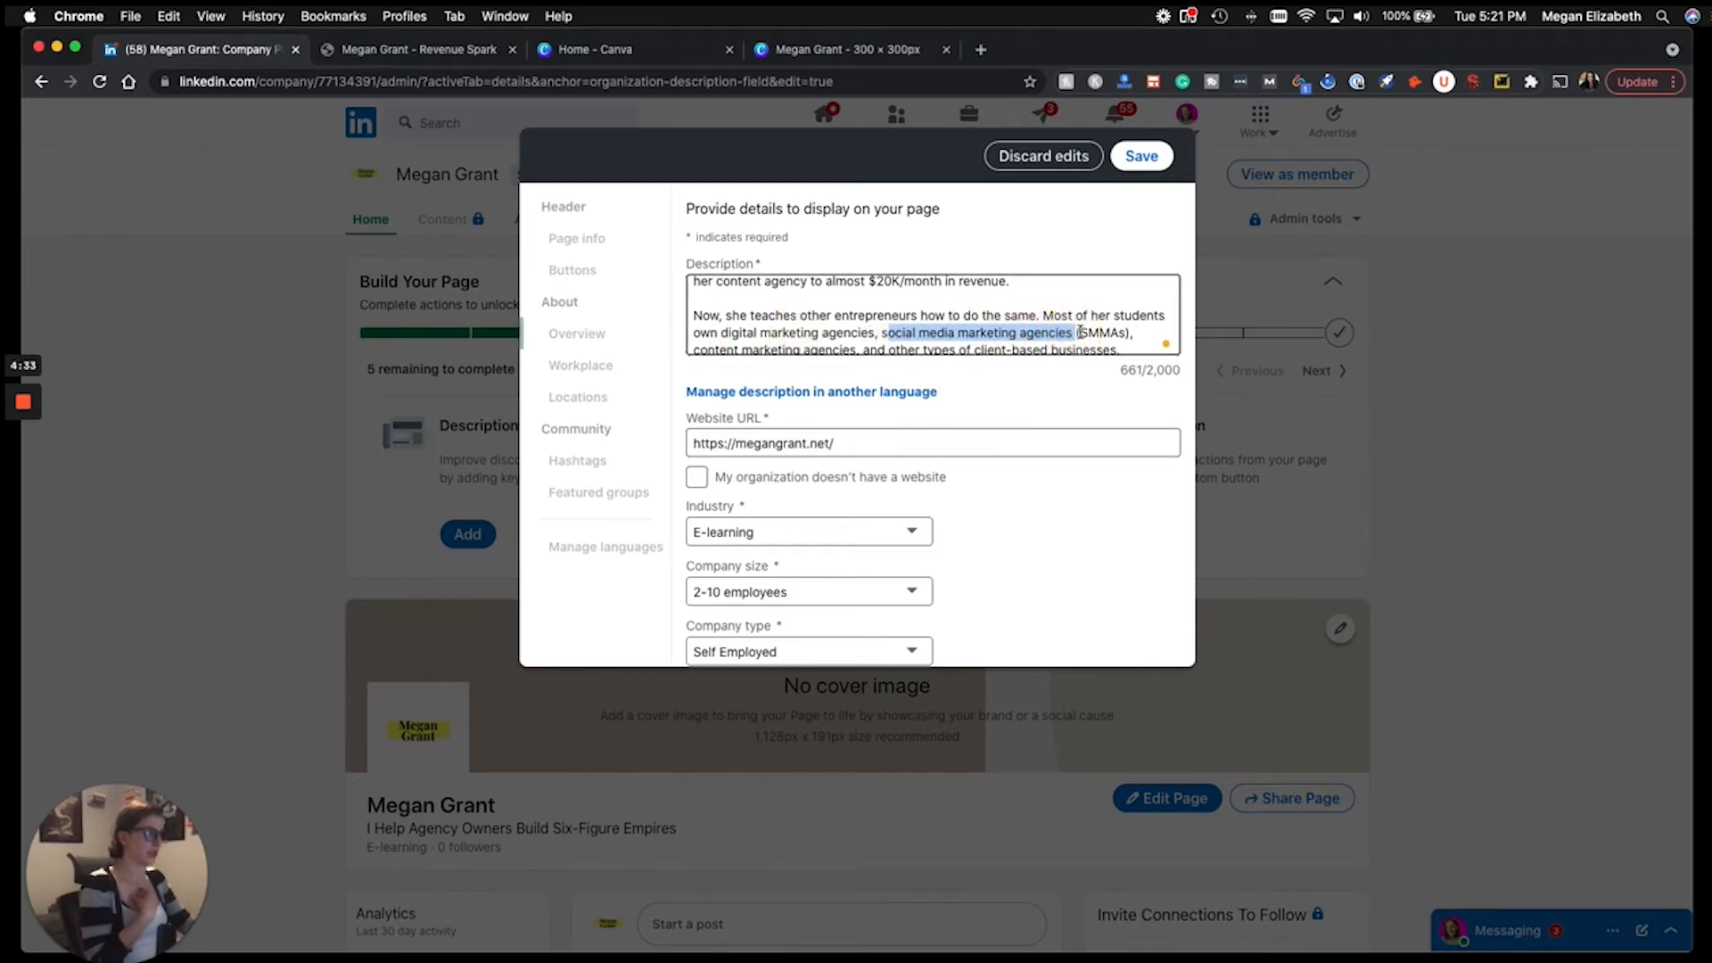
pyautogui.doubleClick(1102, 333)
pyautogui.scroll(-2, 855, 329)
pyautogui.moveTo(857, 299); pyautogui.dragTo(677, 304)
pyautogui.click(808, 312)
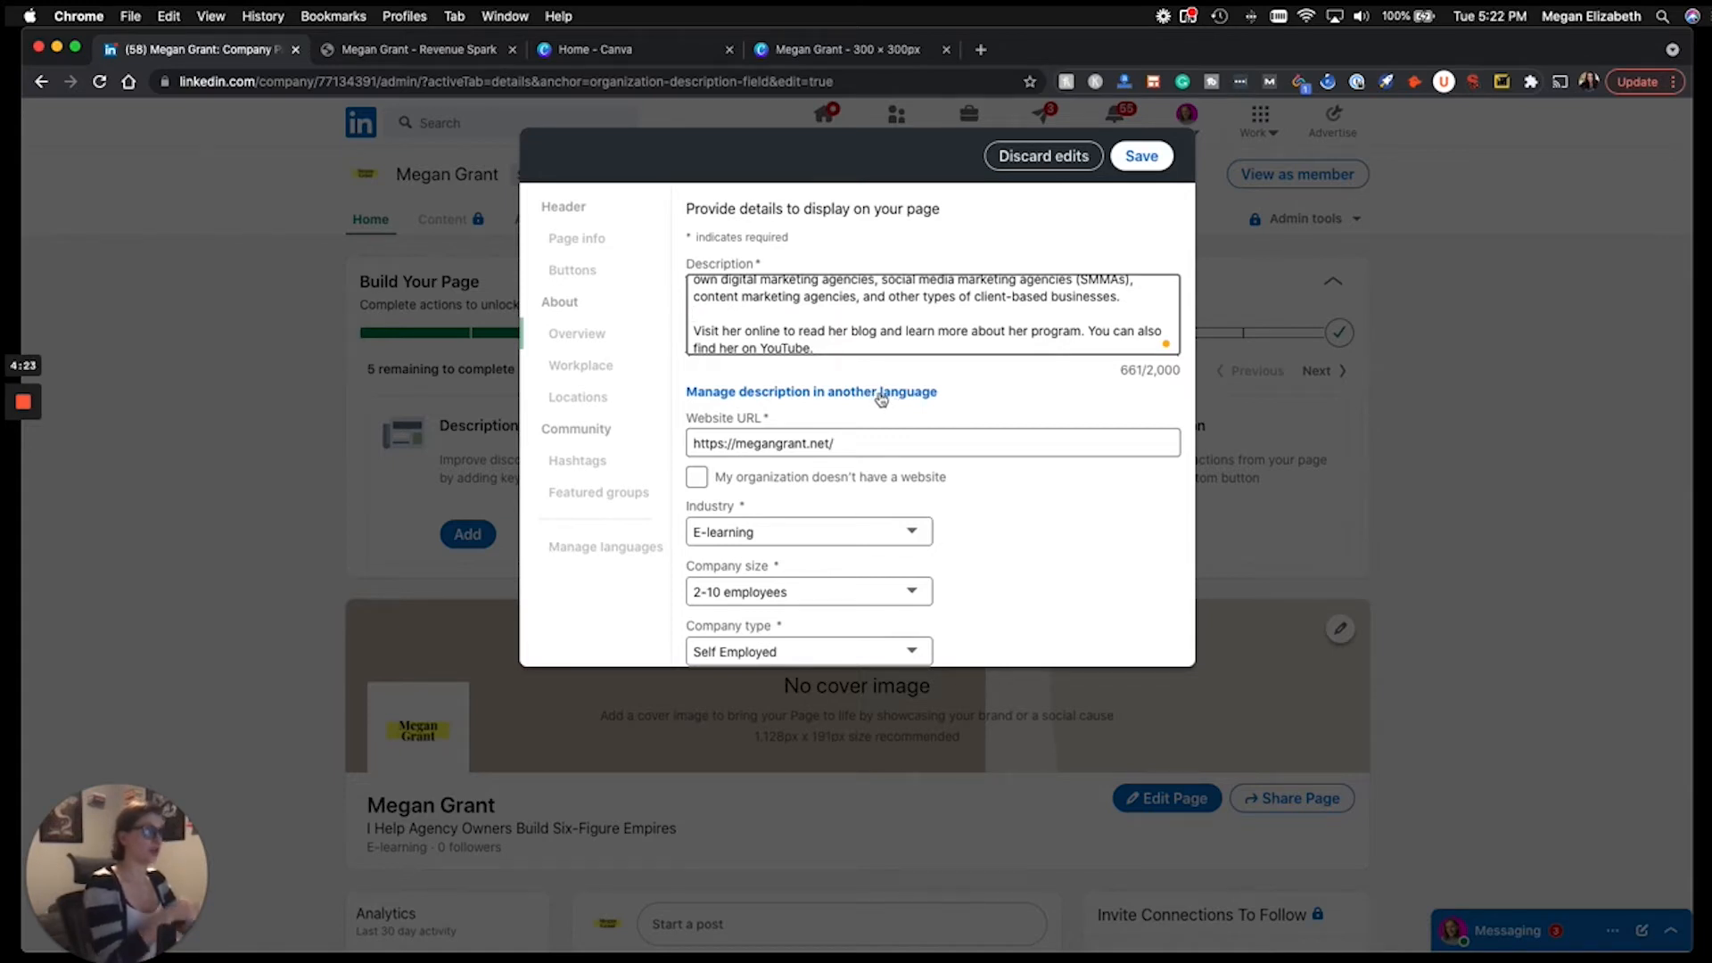
pyautogui.scroll(-1, 886, 336)
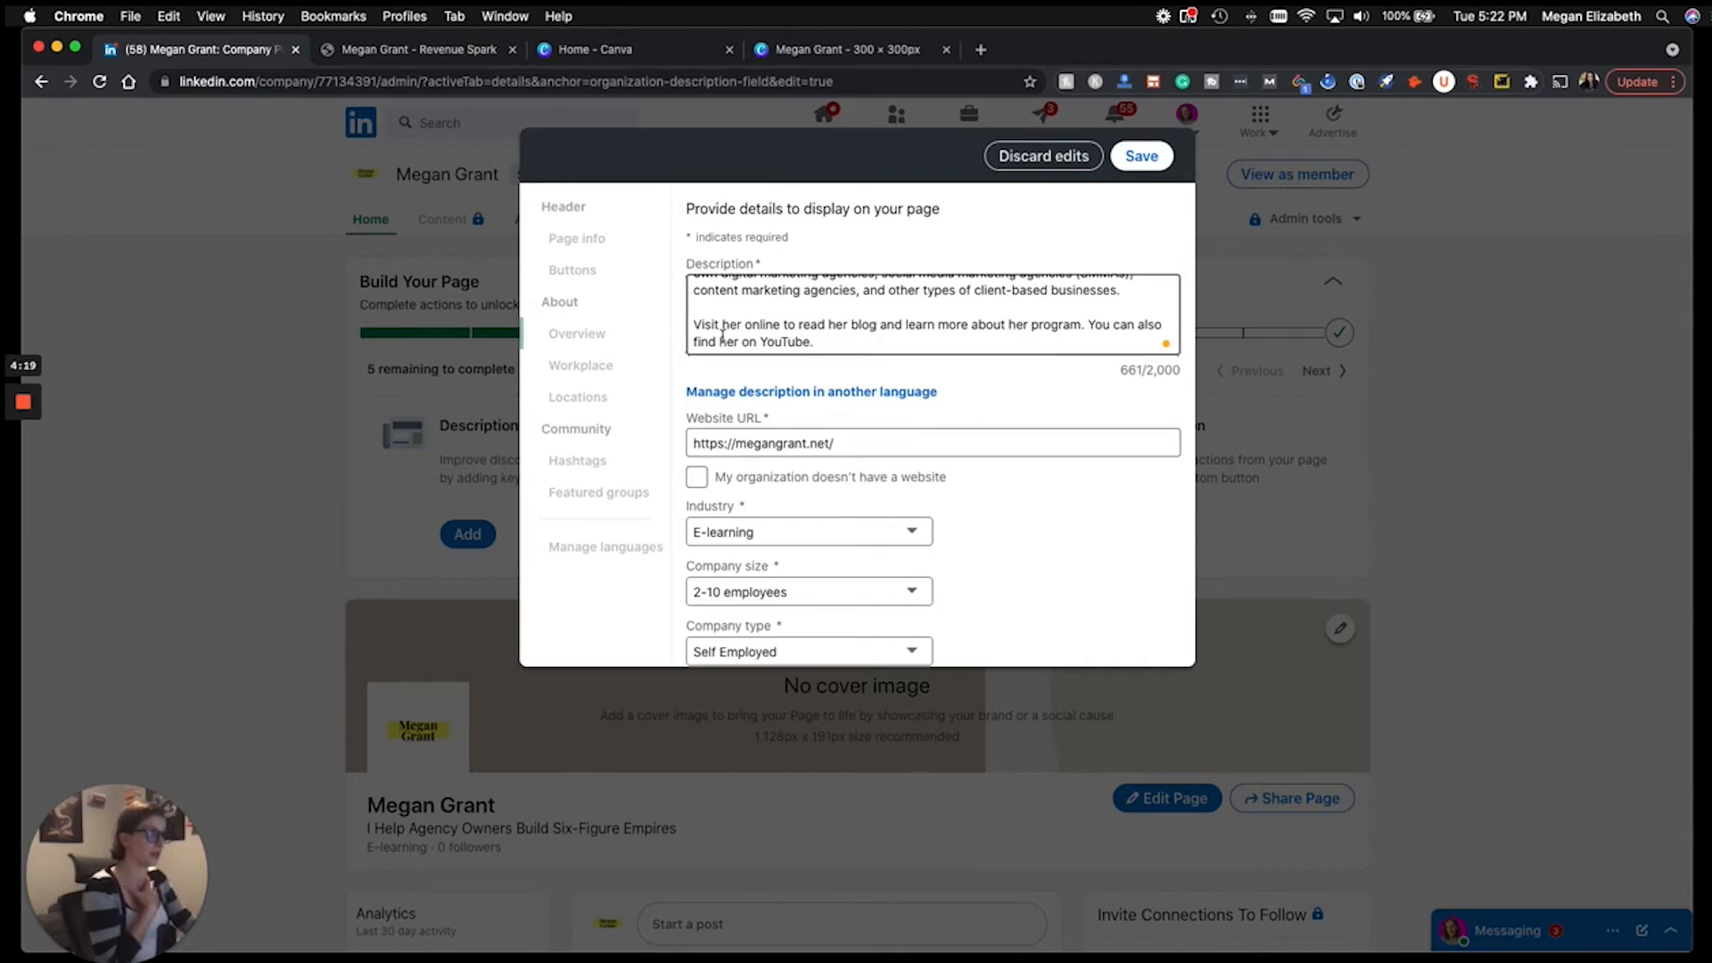
pyautogui.moveTo(712, 326); pyautogui.dragTo(871, 327)
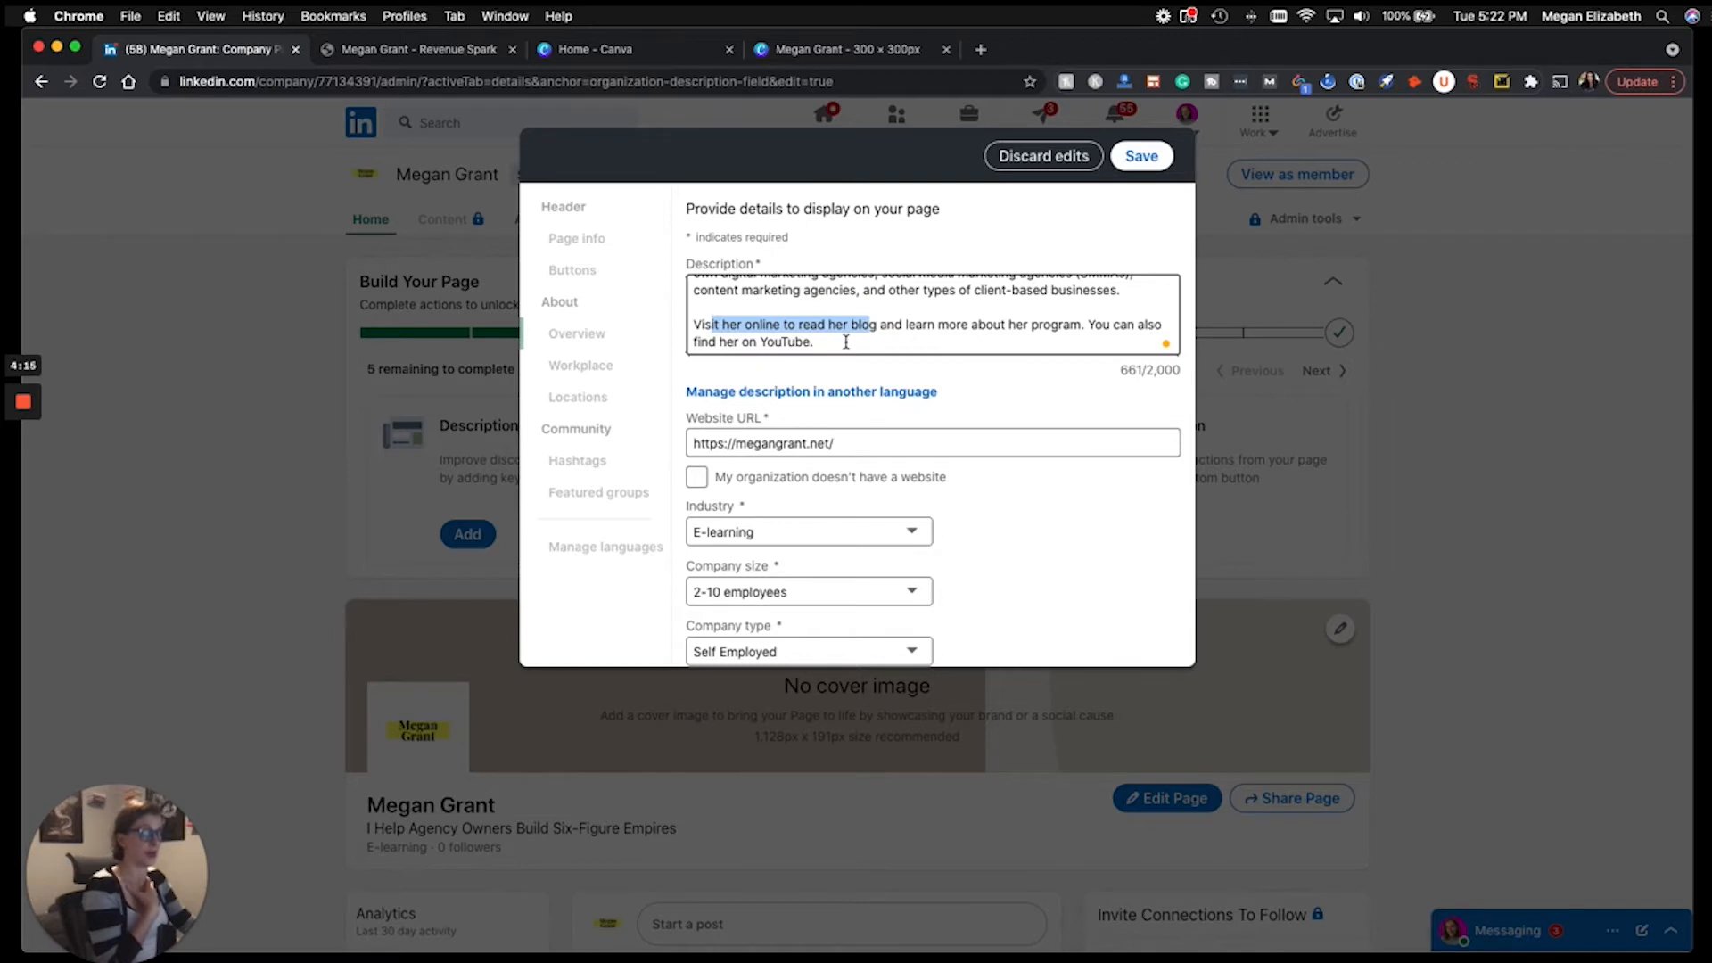
pyautogui.click(833, 342)
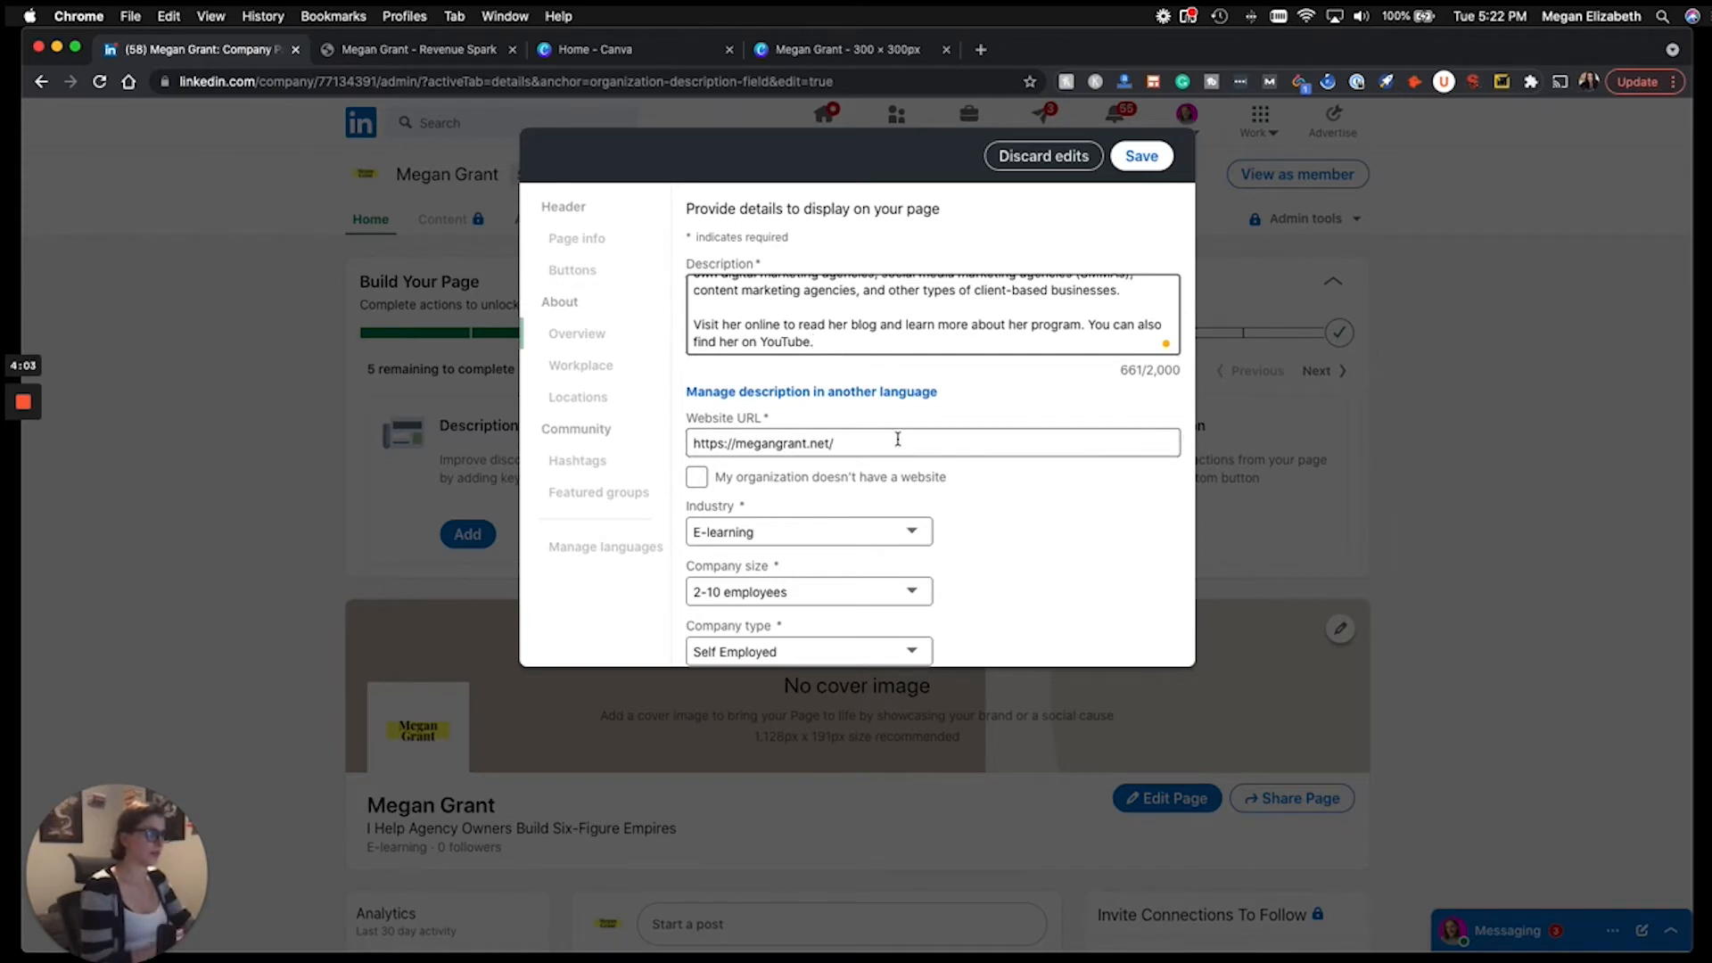
pyautogui.scroll(-2, 959, 515)
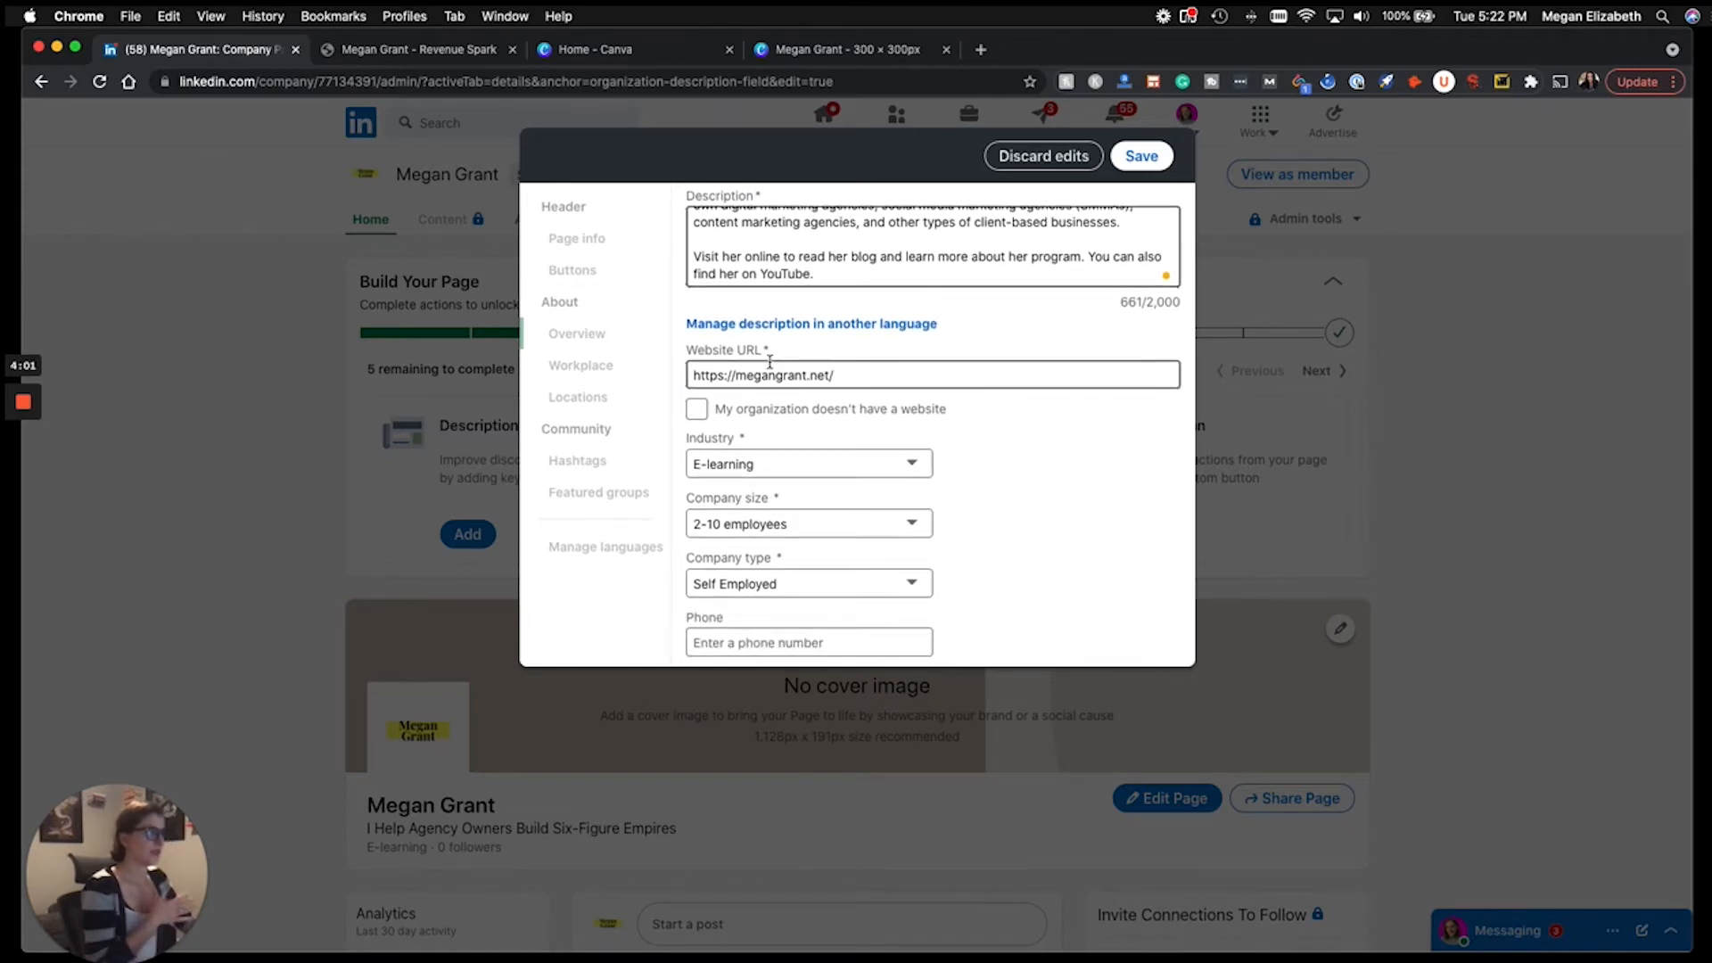
pyautogui.scroll(-2, 969, 425)
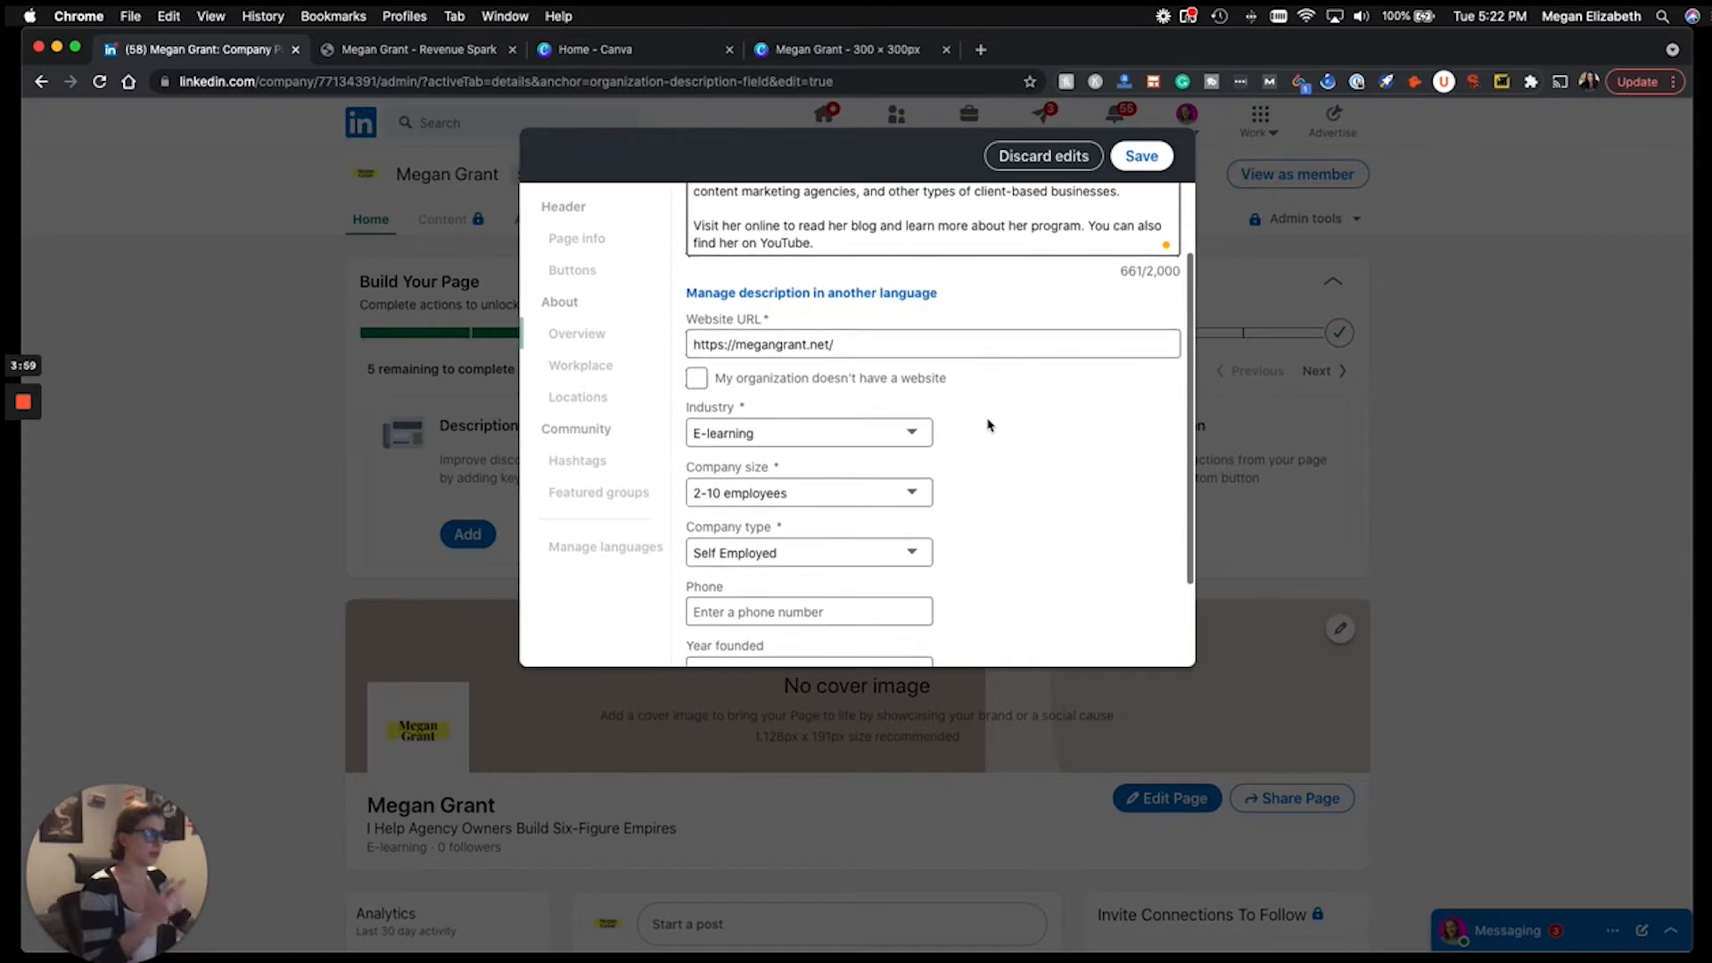
pyautogui.scroll(-2, 1002, 425)
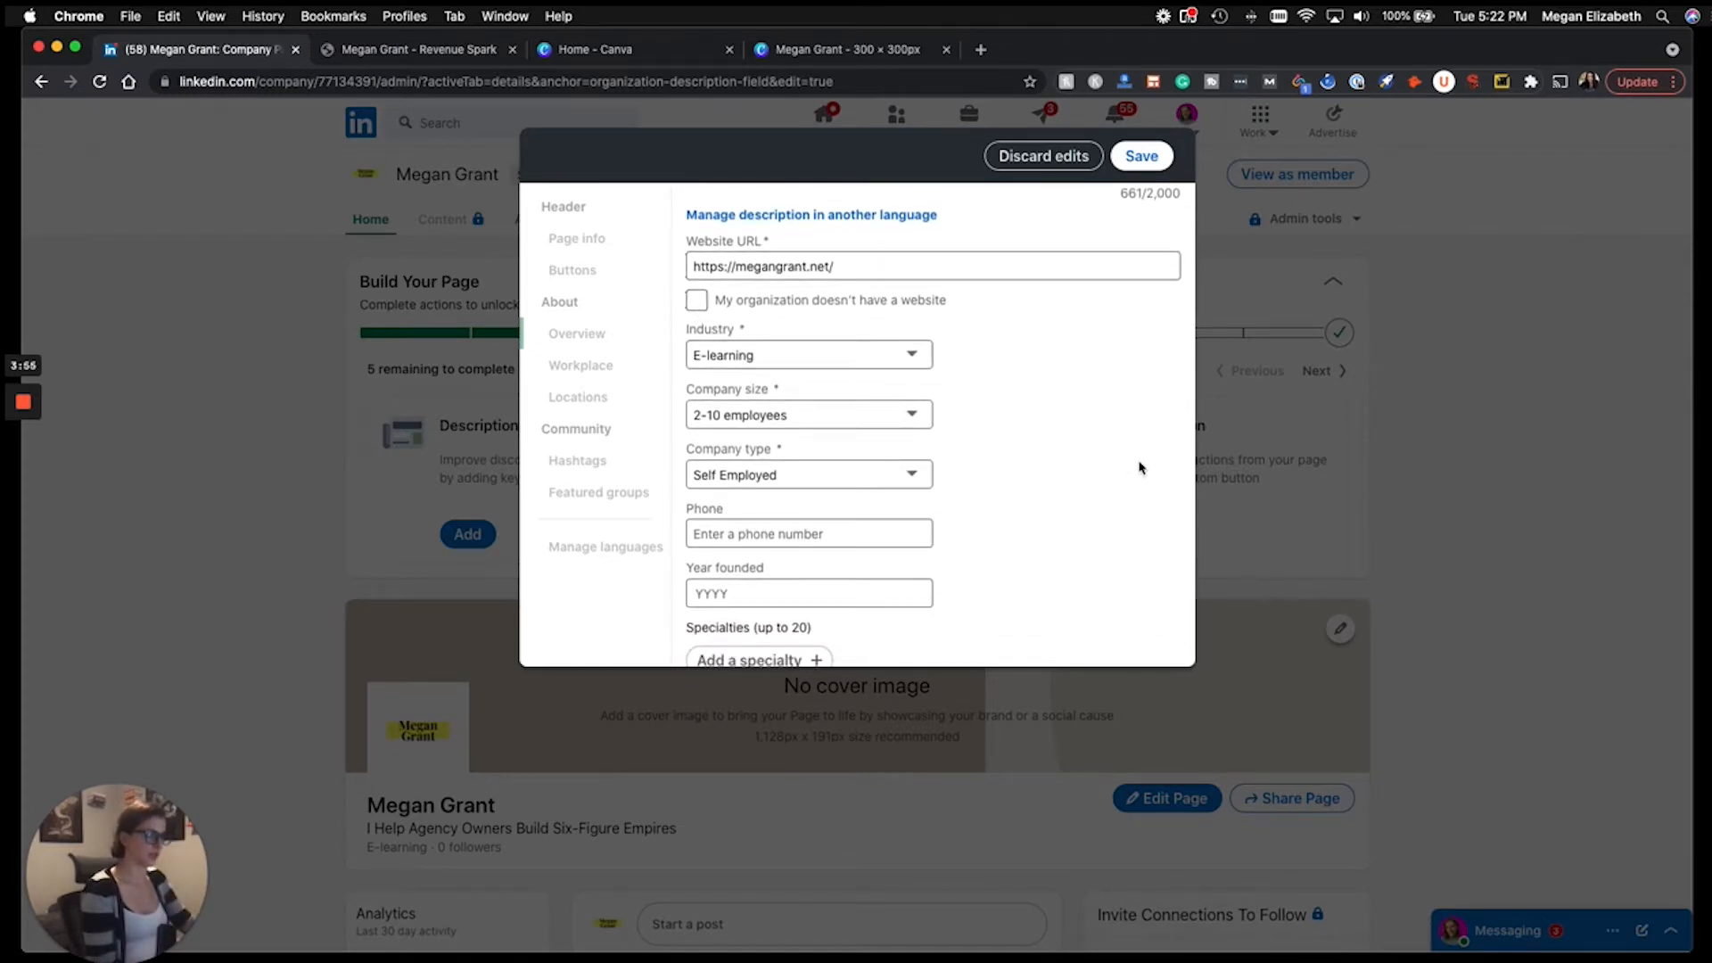
pyautogui.scroll(-1, 1143, 469)
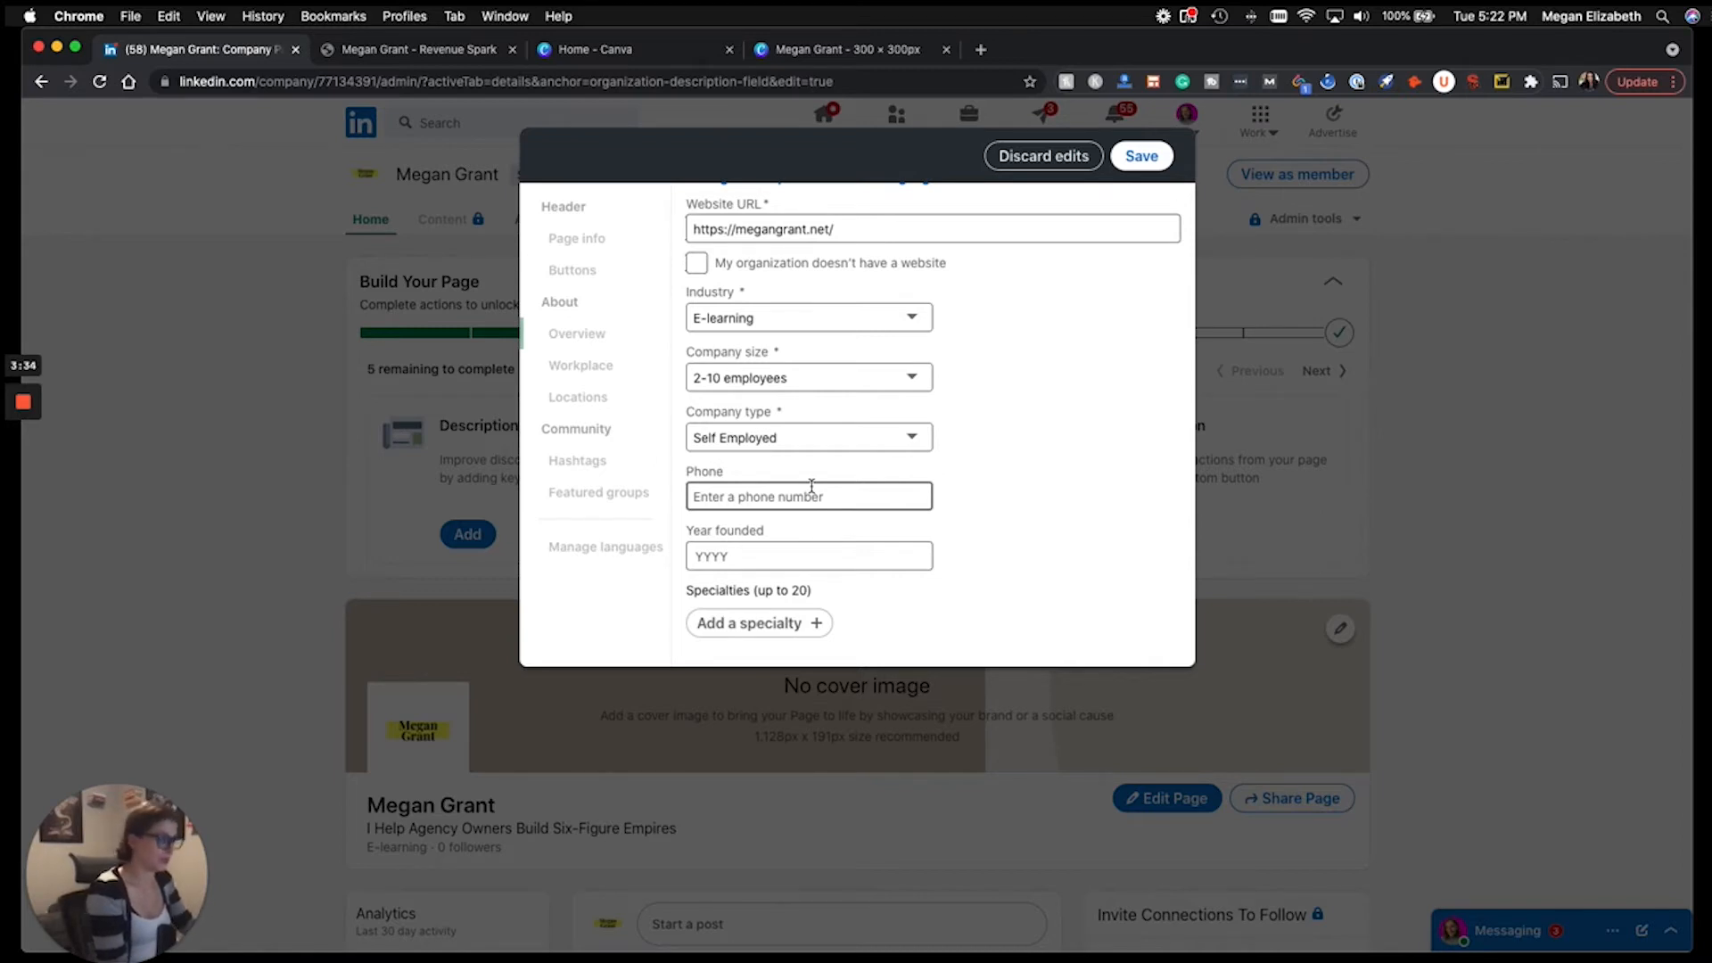
# Enter 2017 as the year founded, save the page details, and skip sharing the edits.
pyautogui.click(822, 557)
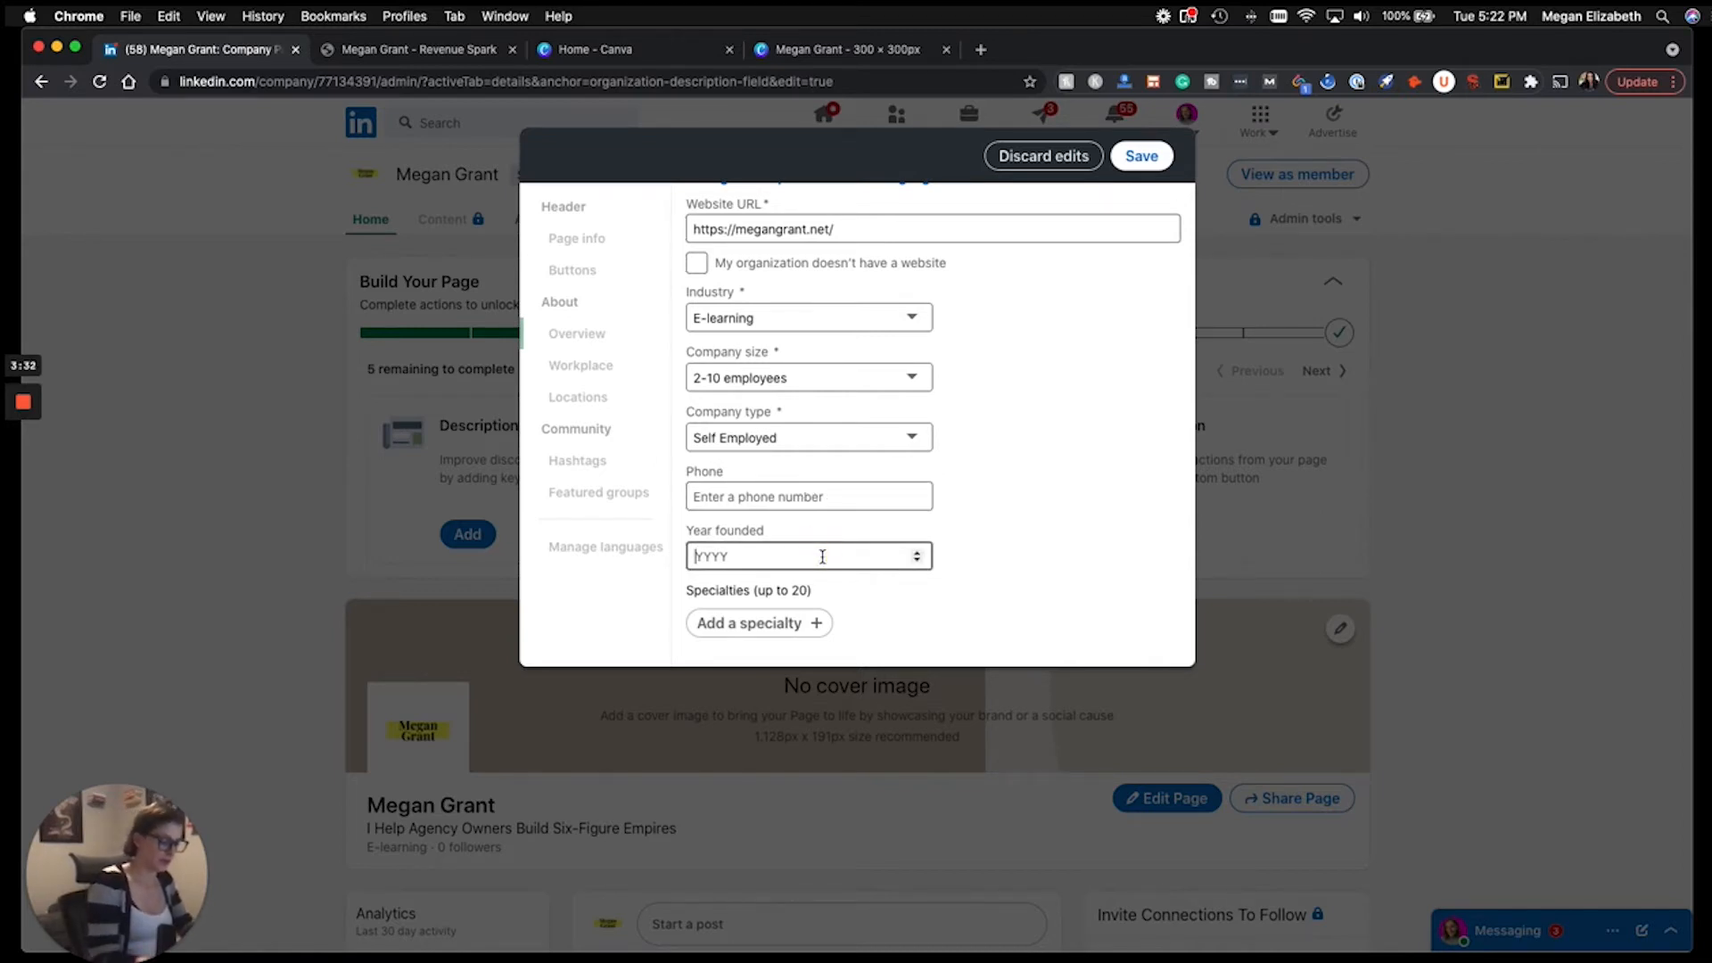
pyautogui.write('2017')
pyautogui.click(1091, 565)
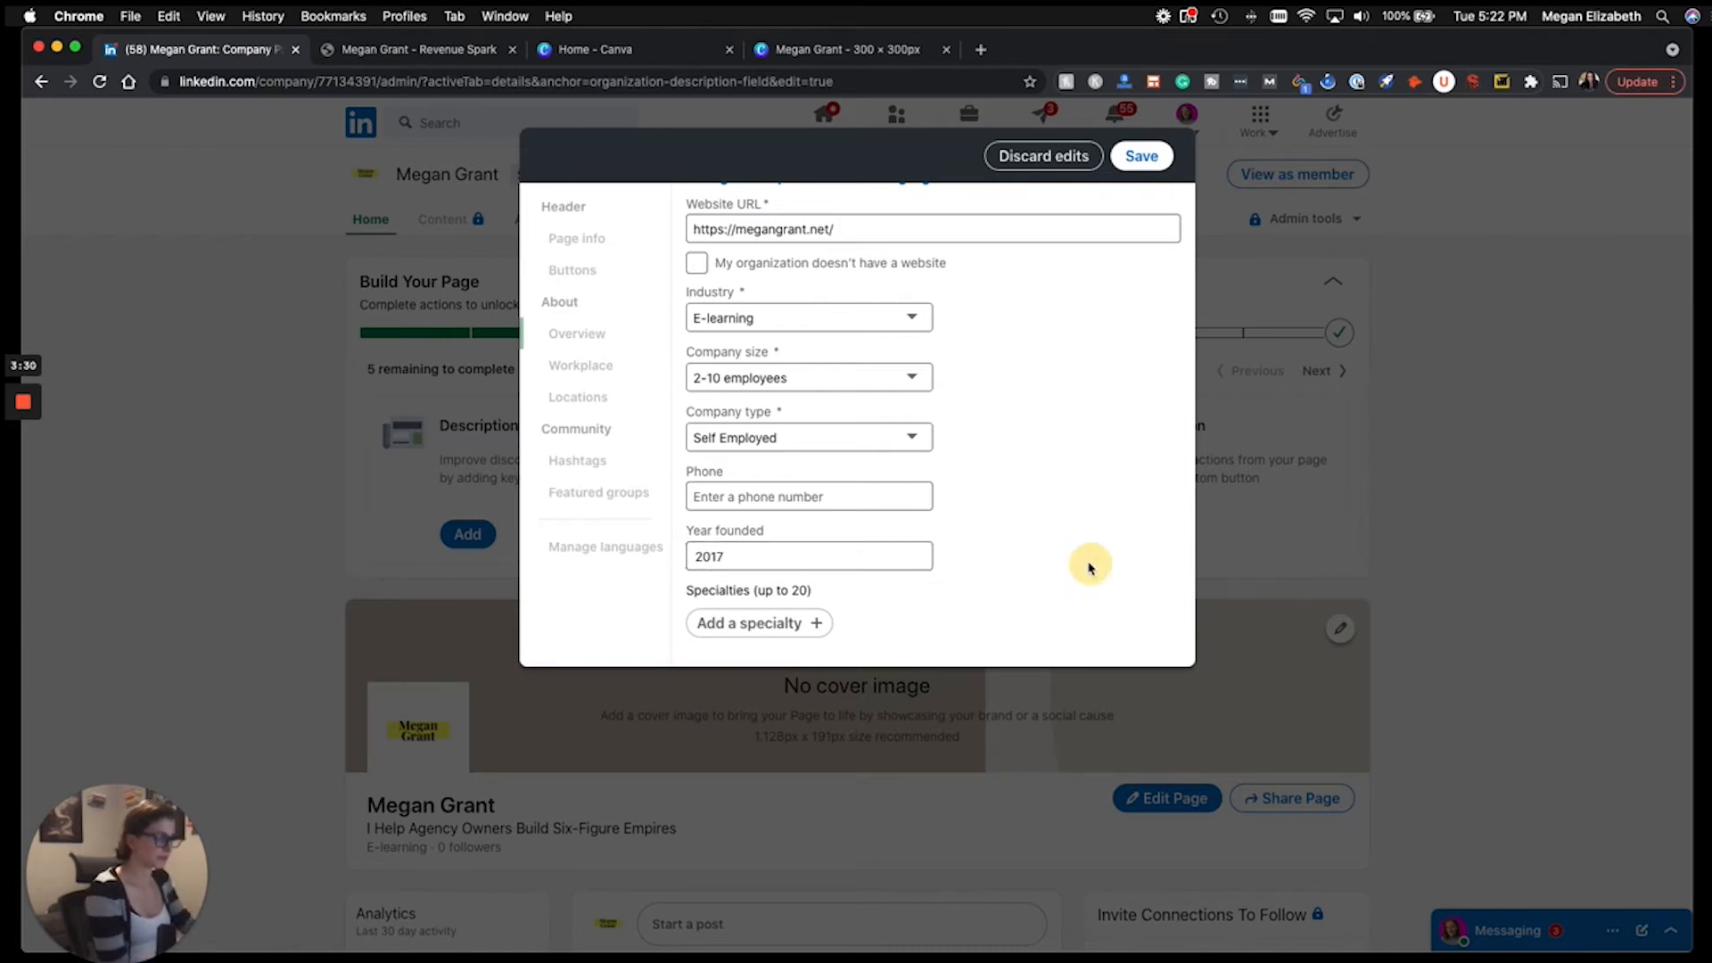
pyautogui.click(809, 634)
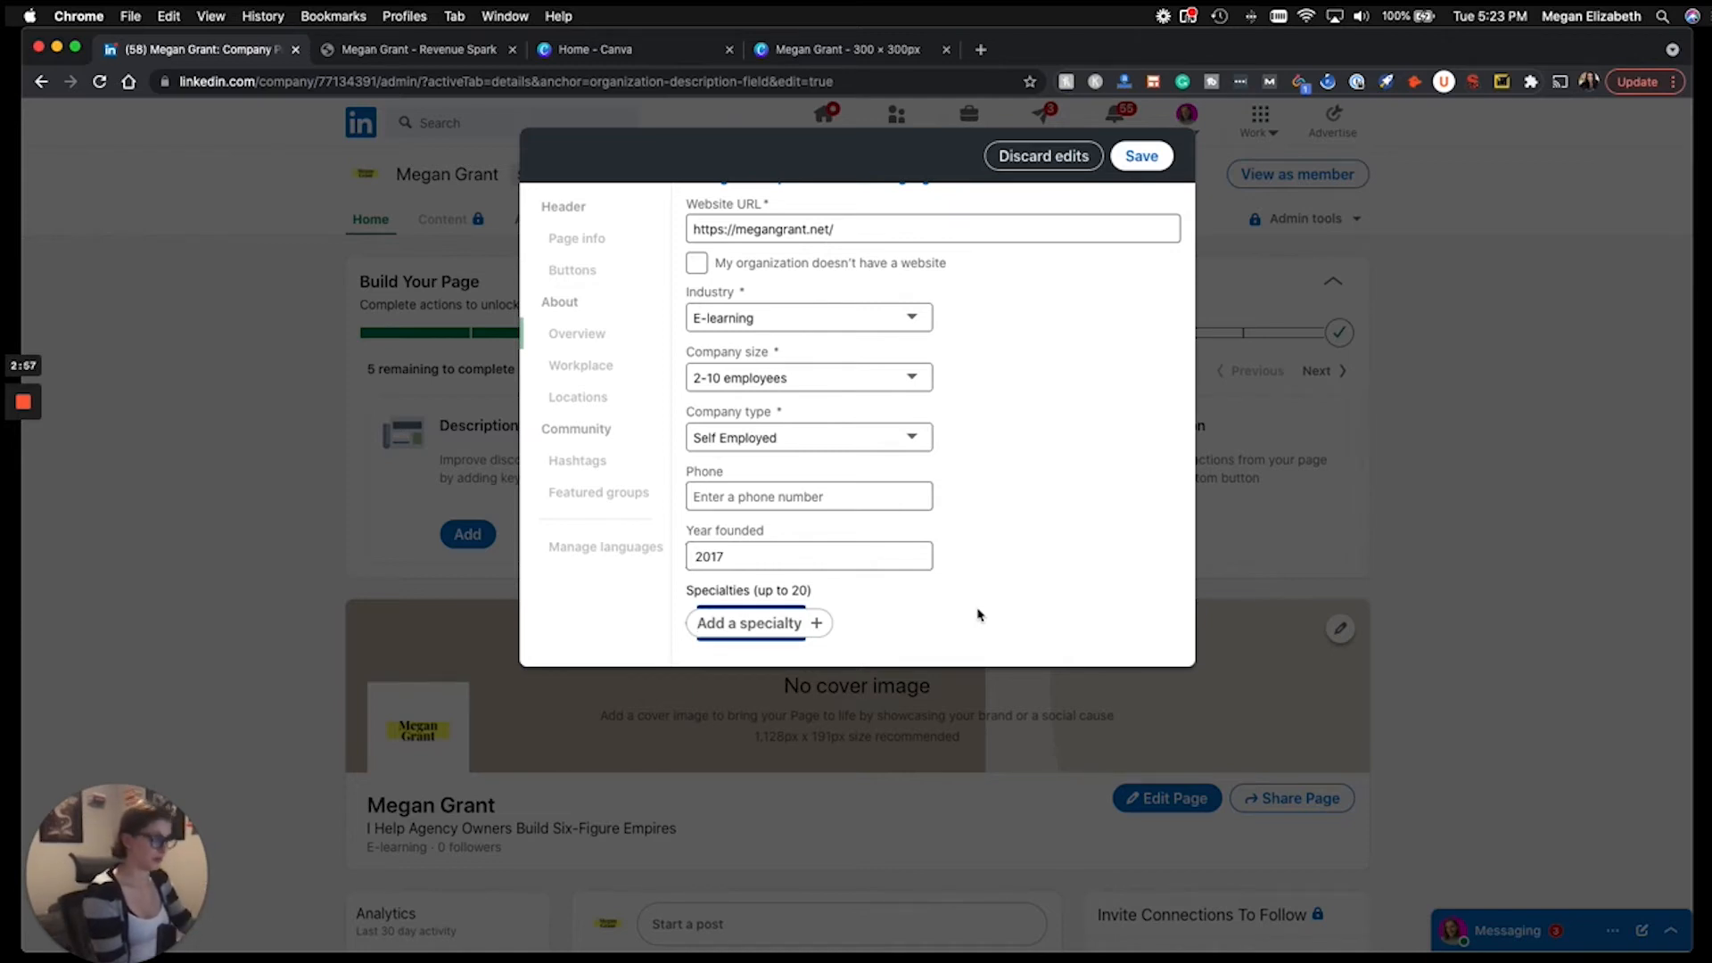
pyautogui.click(1129, 159)
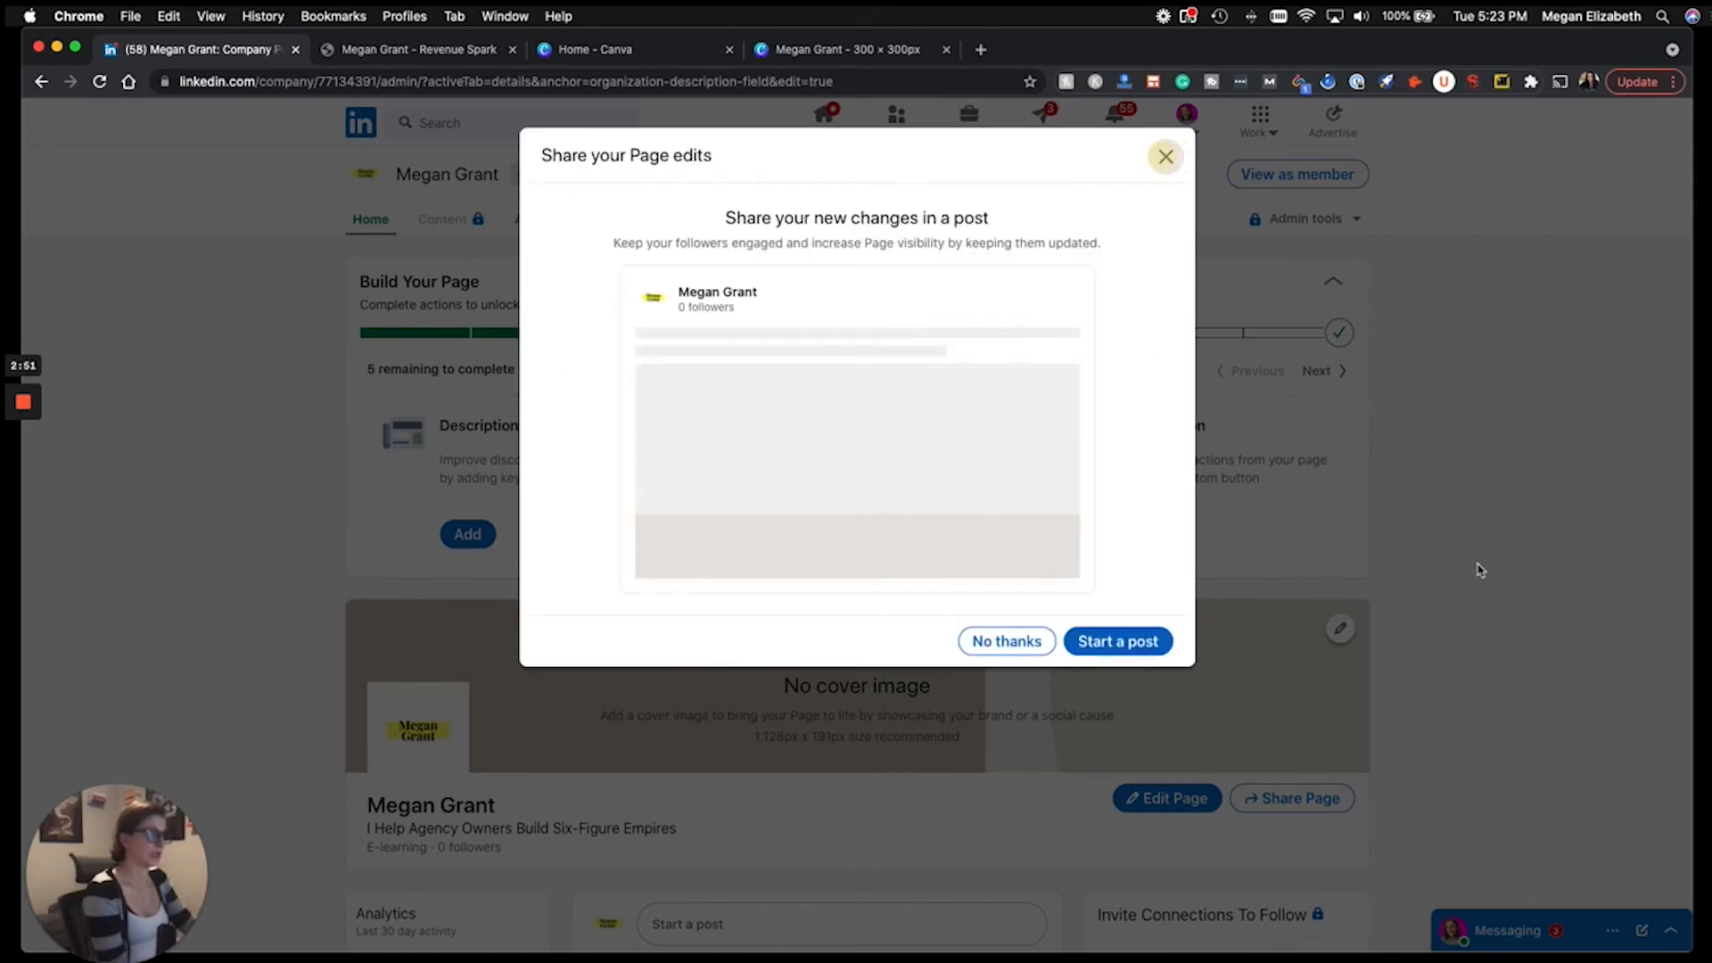
pyautogui.click(981, 643)
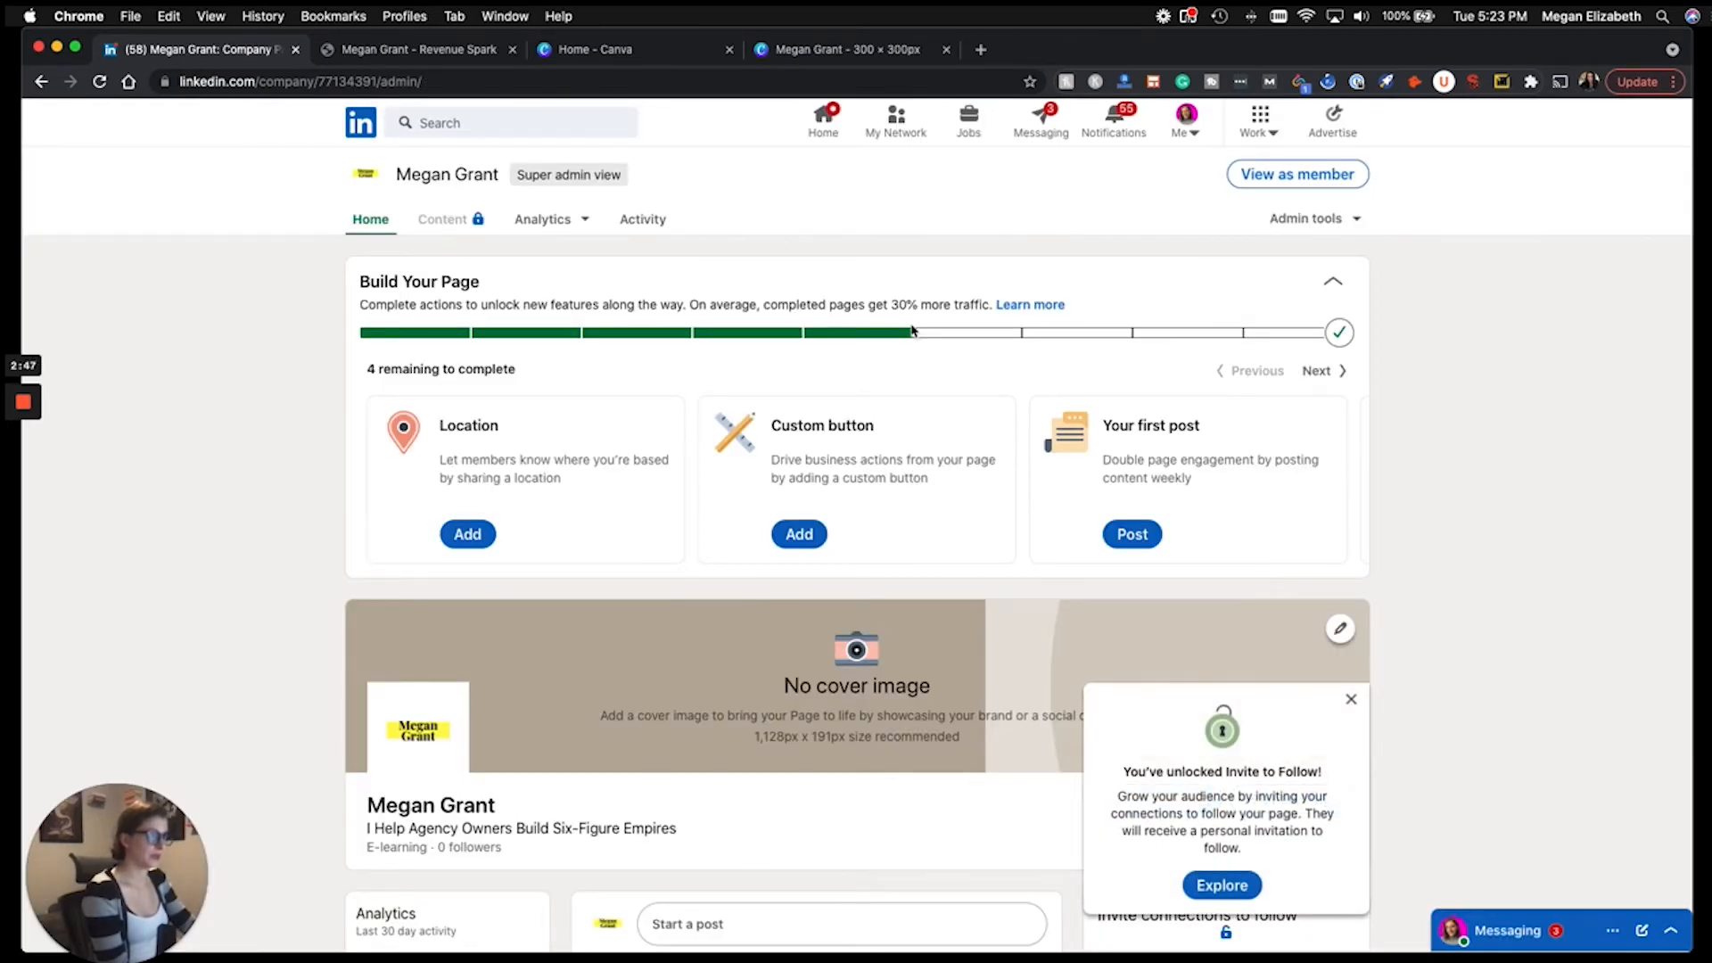
# Begin adding a location from the Location card.
pyautogui.click(466, 531)
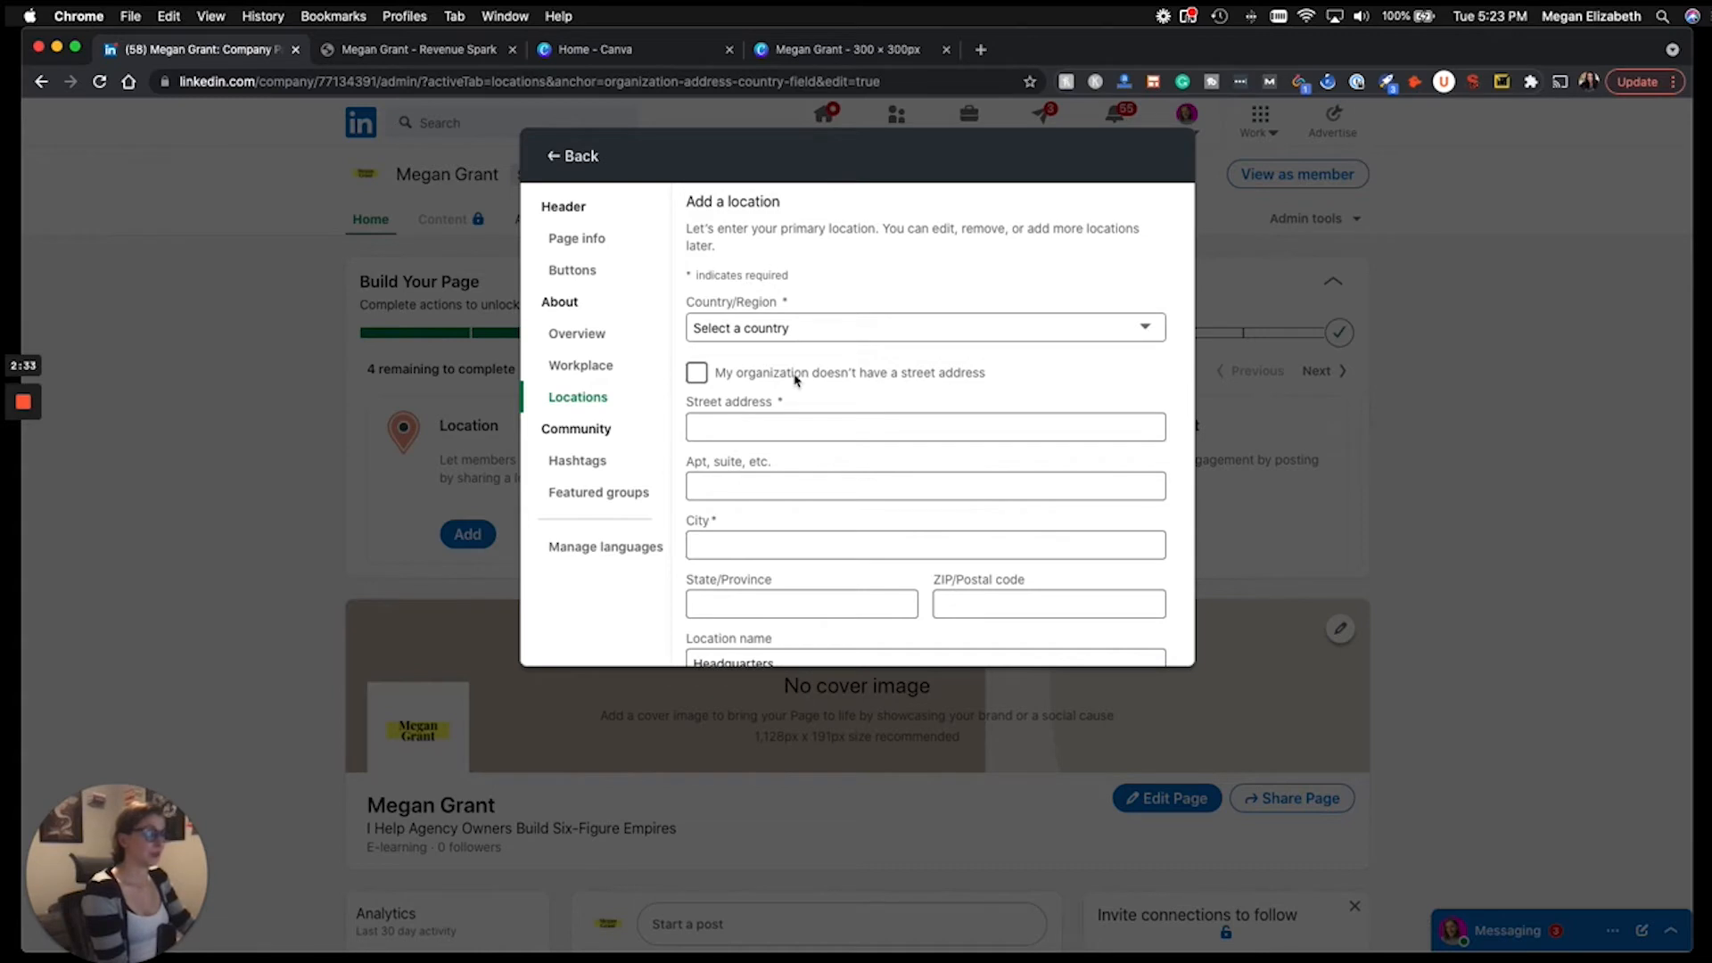
# Enter a location with no street address: United States, Las Vegas, Nevada, 89166.
pyautogui.click(699, 373)
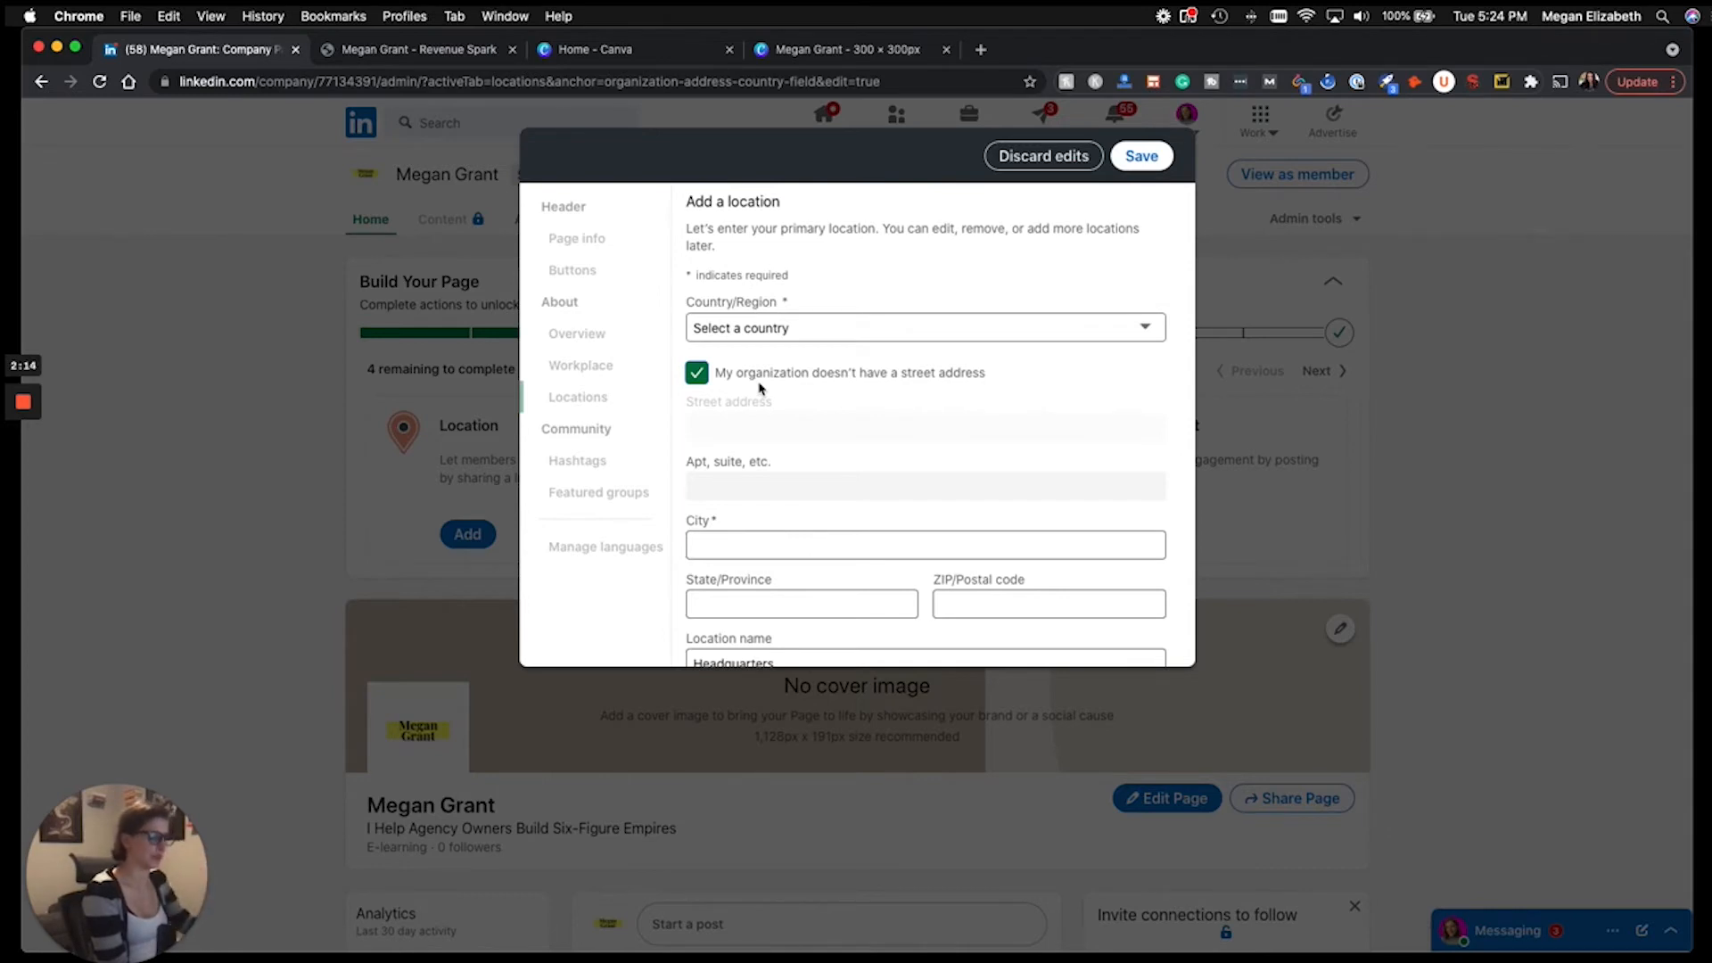
pyautogui.click(767, 328)
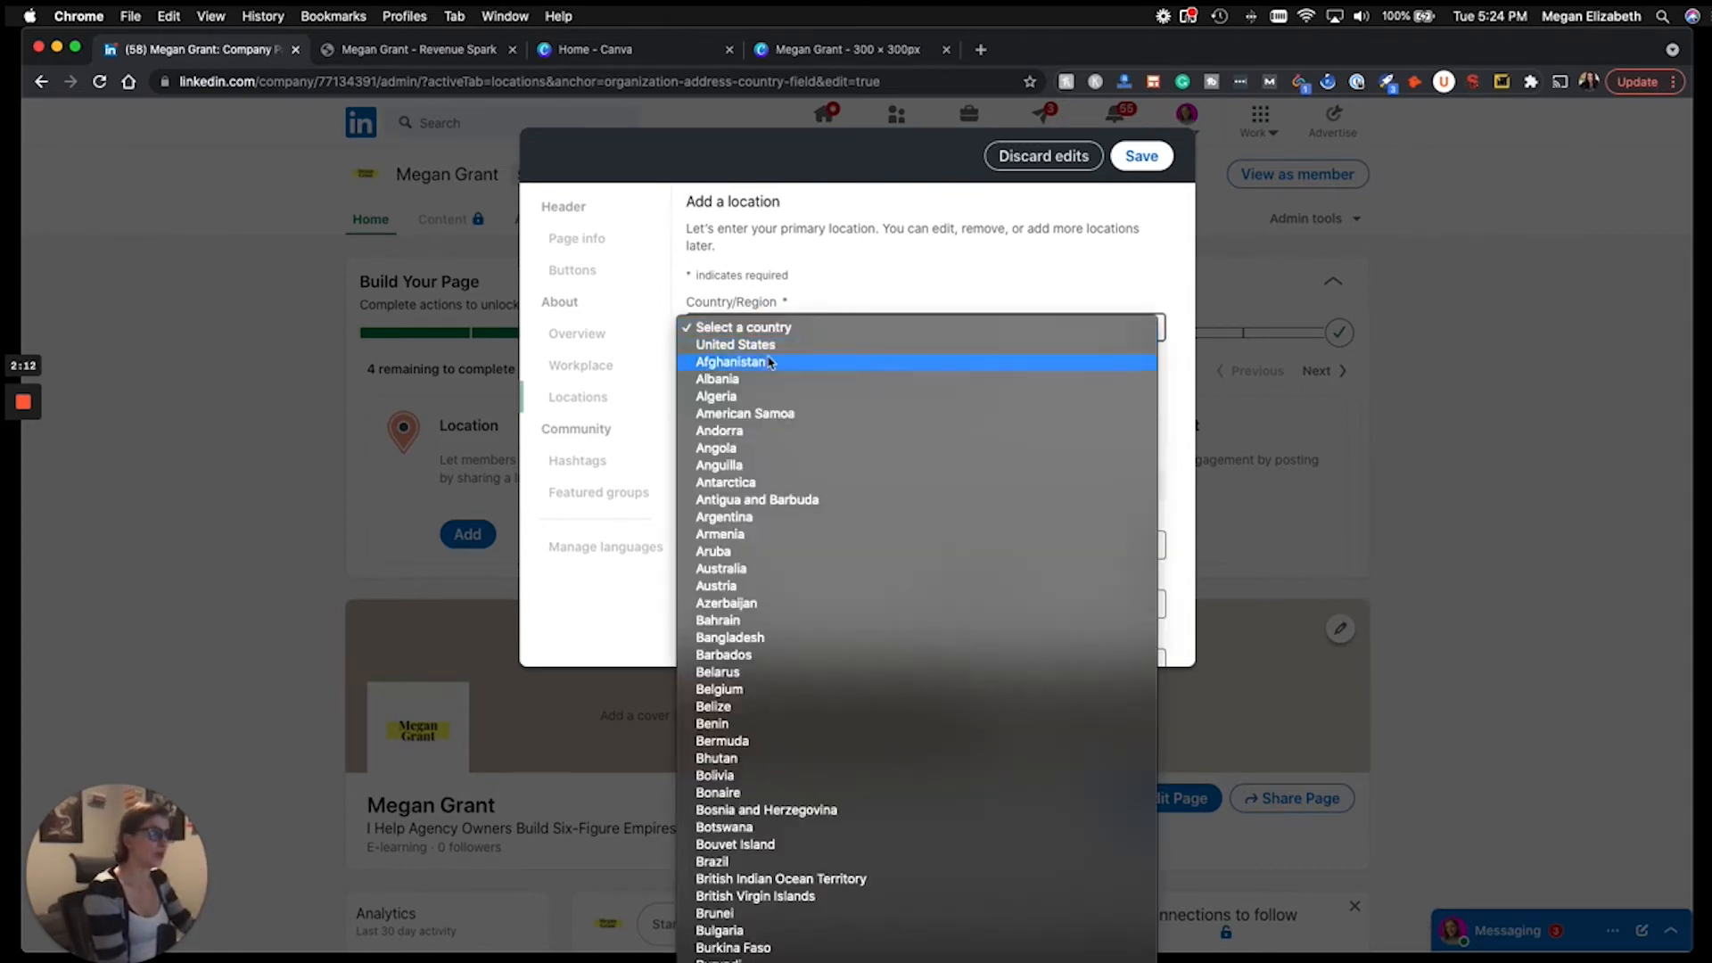
pyautogui.click(767, 346)
pyautogui.click(770, 547)
pyautogui.write('Las Vegas')
pyautogui.scroll(-2, 867, 553)
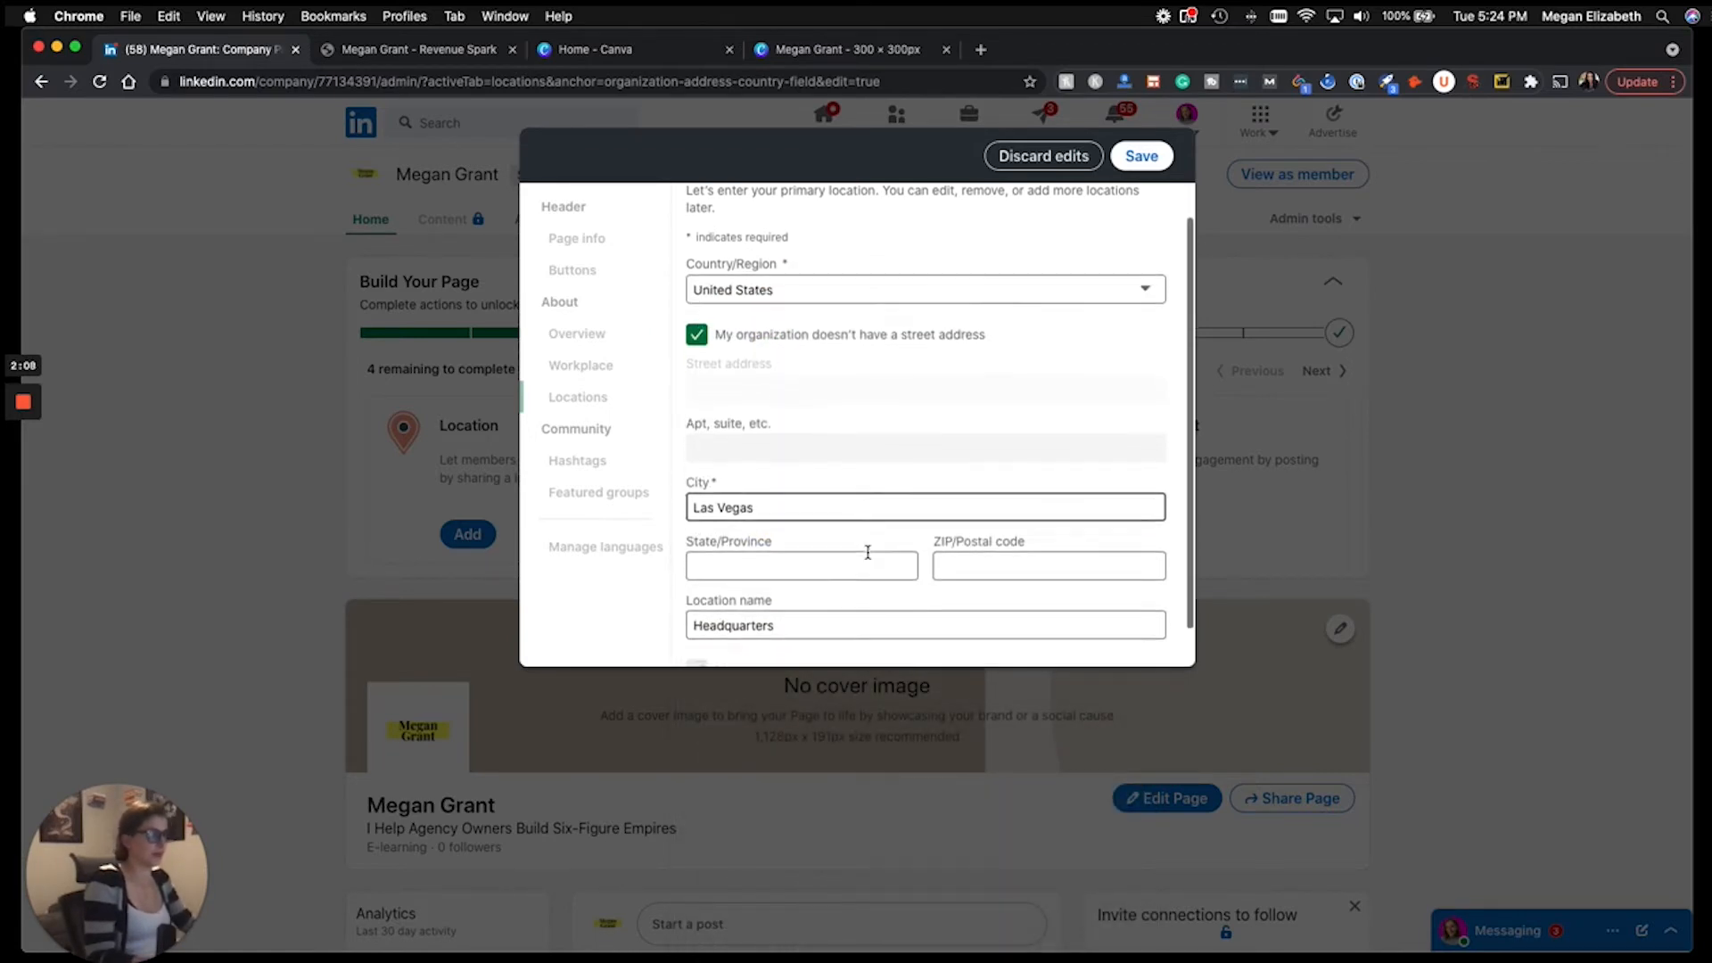
pyautogui.click(822, 549)
pyautogui.write('Nevada')
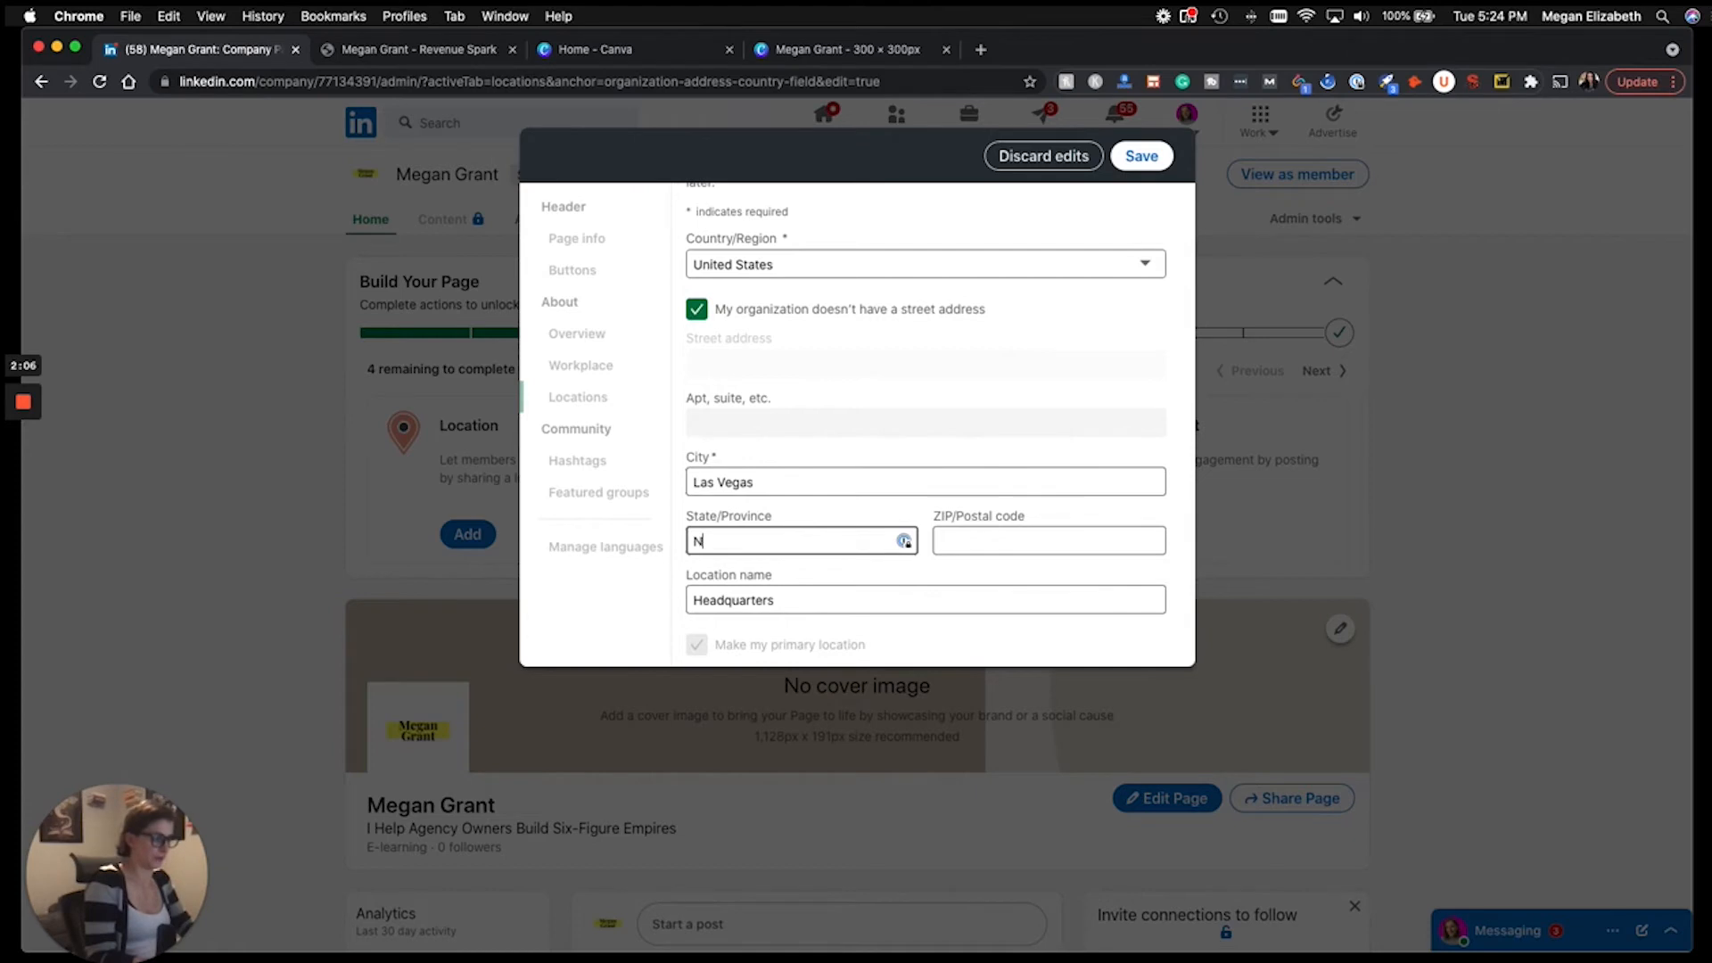
pyautogui.click(1002, 547)
pyautogui.write('89166')
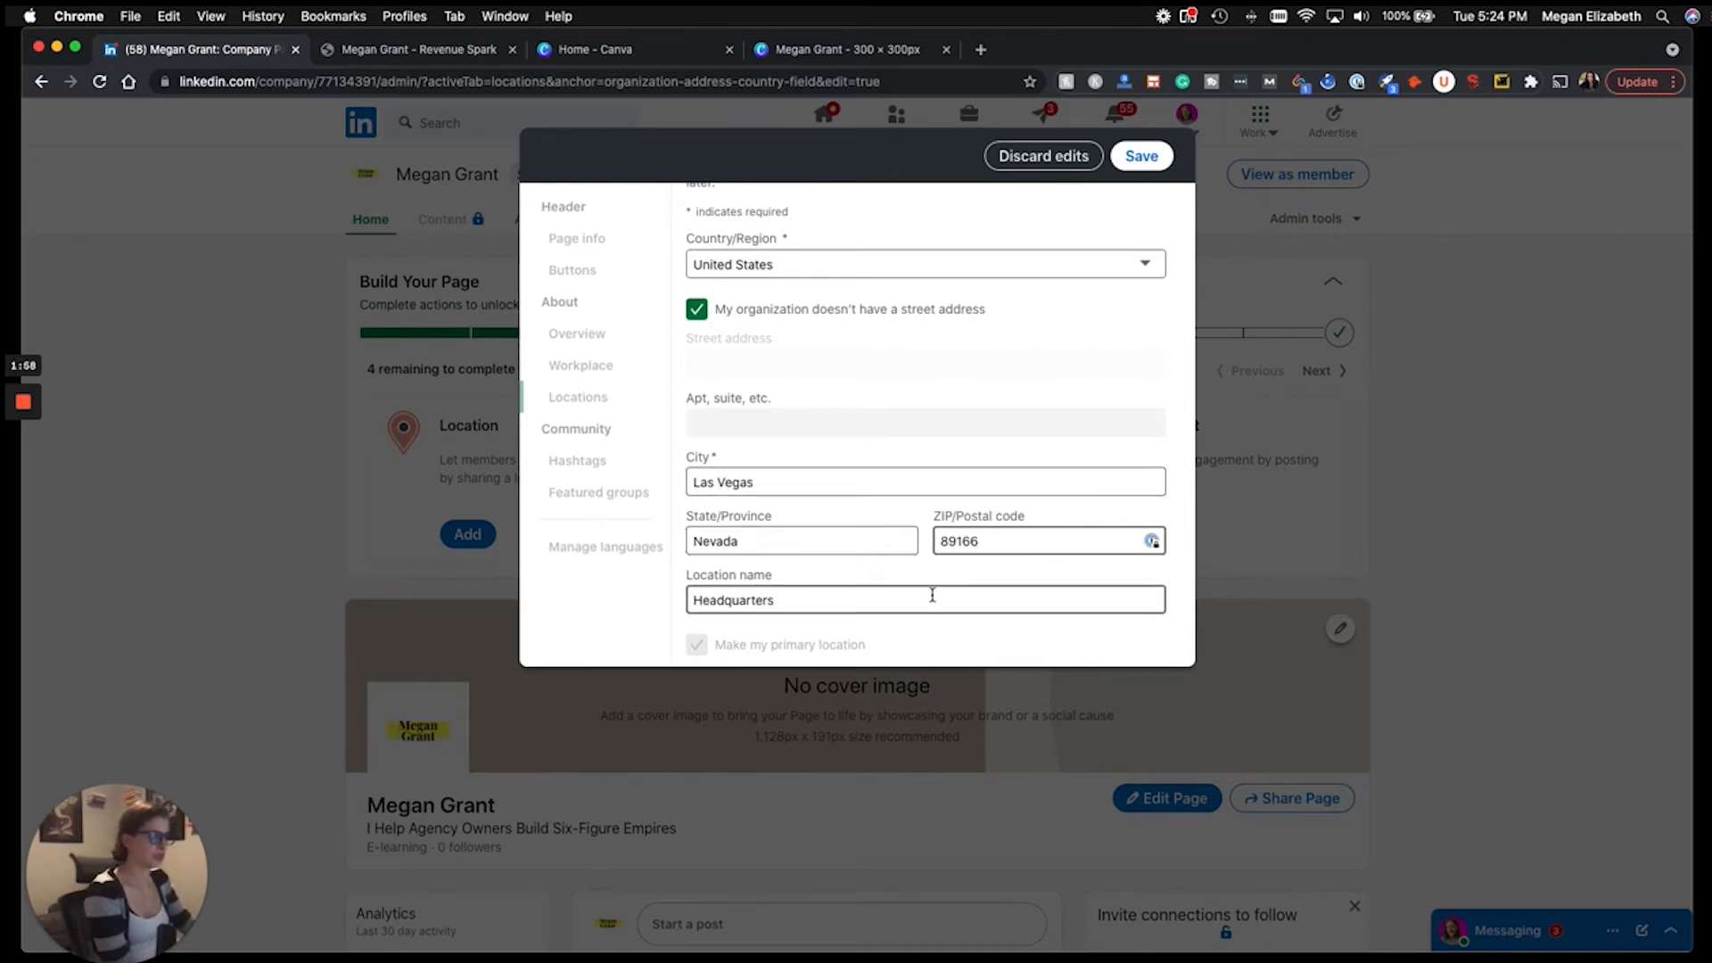
# Save the Headquarters location and close the page editor.
pyautogui.scroll(-2, 923, 594)
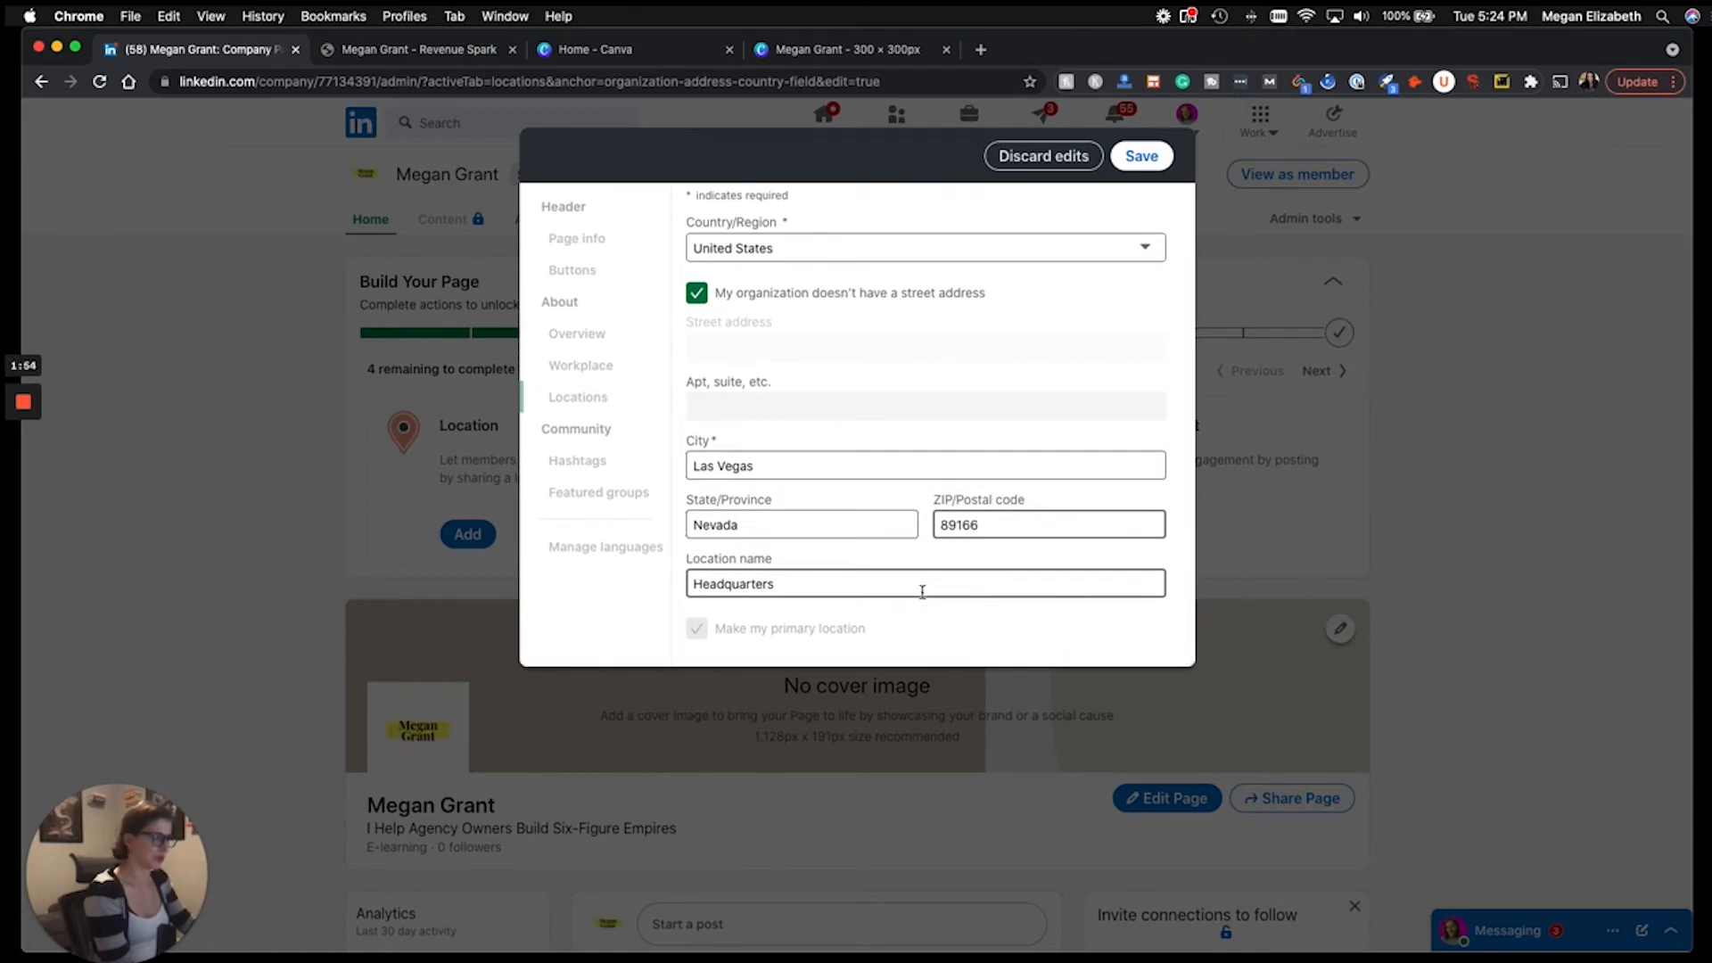
pyautogui.scroll(3, 814, 496)
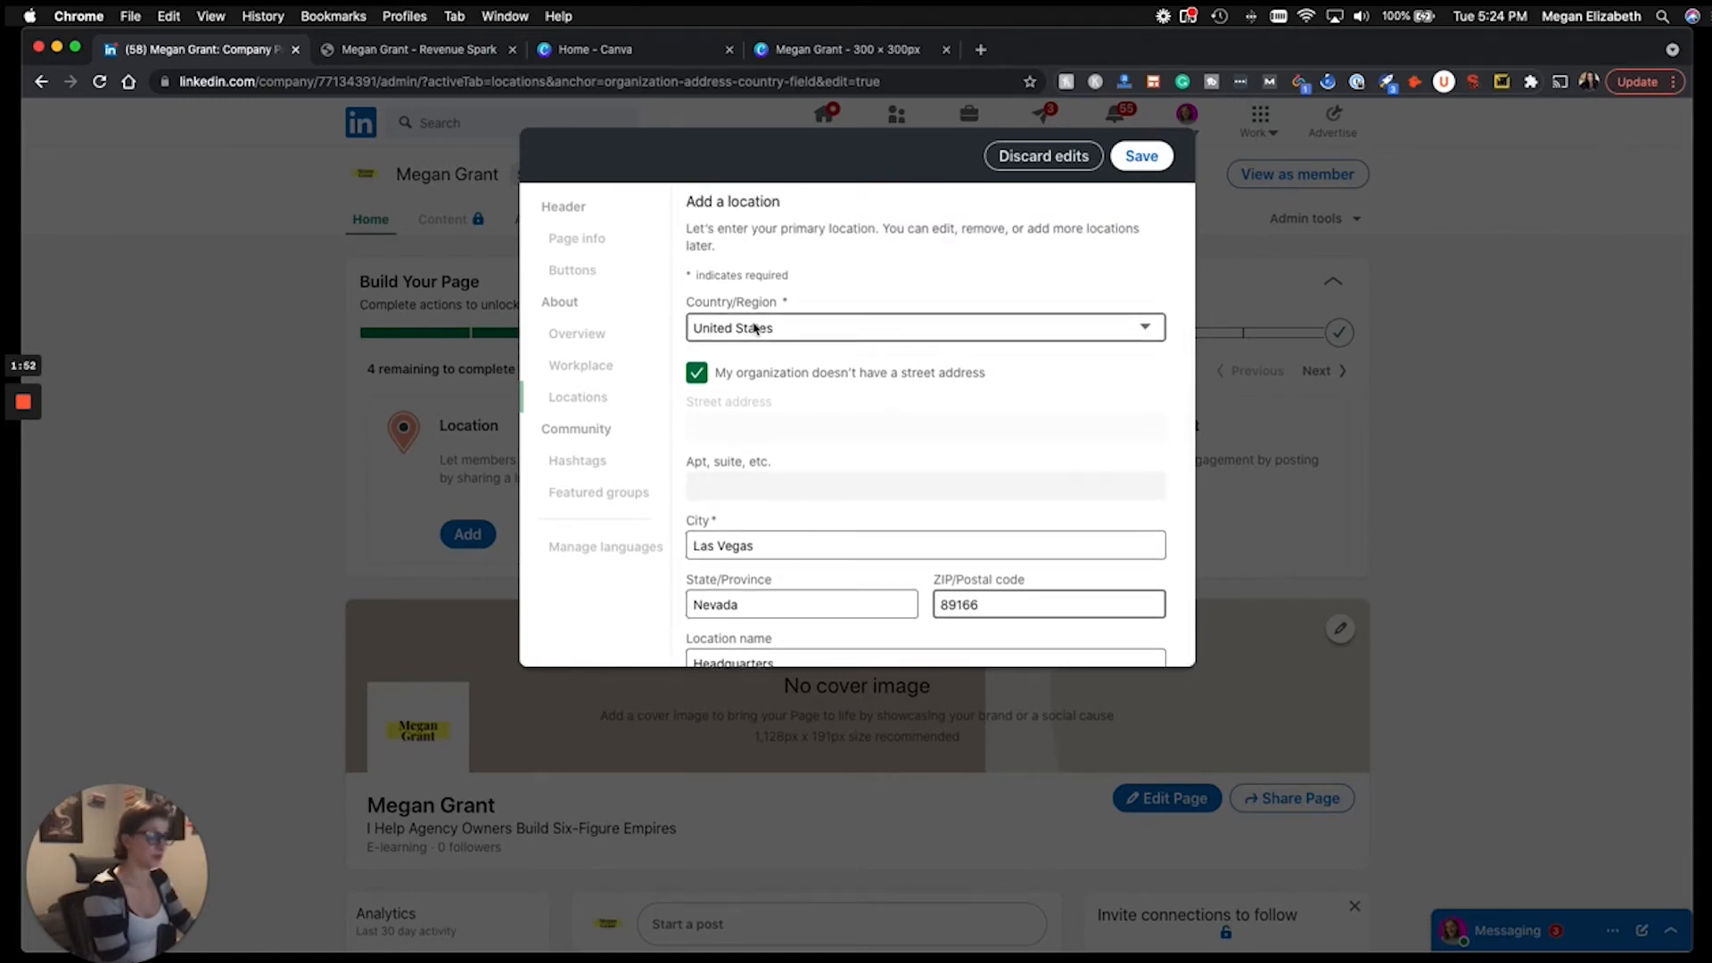
pyautogui.click(1134, 158)
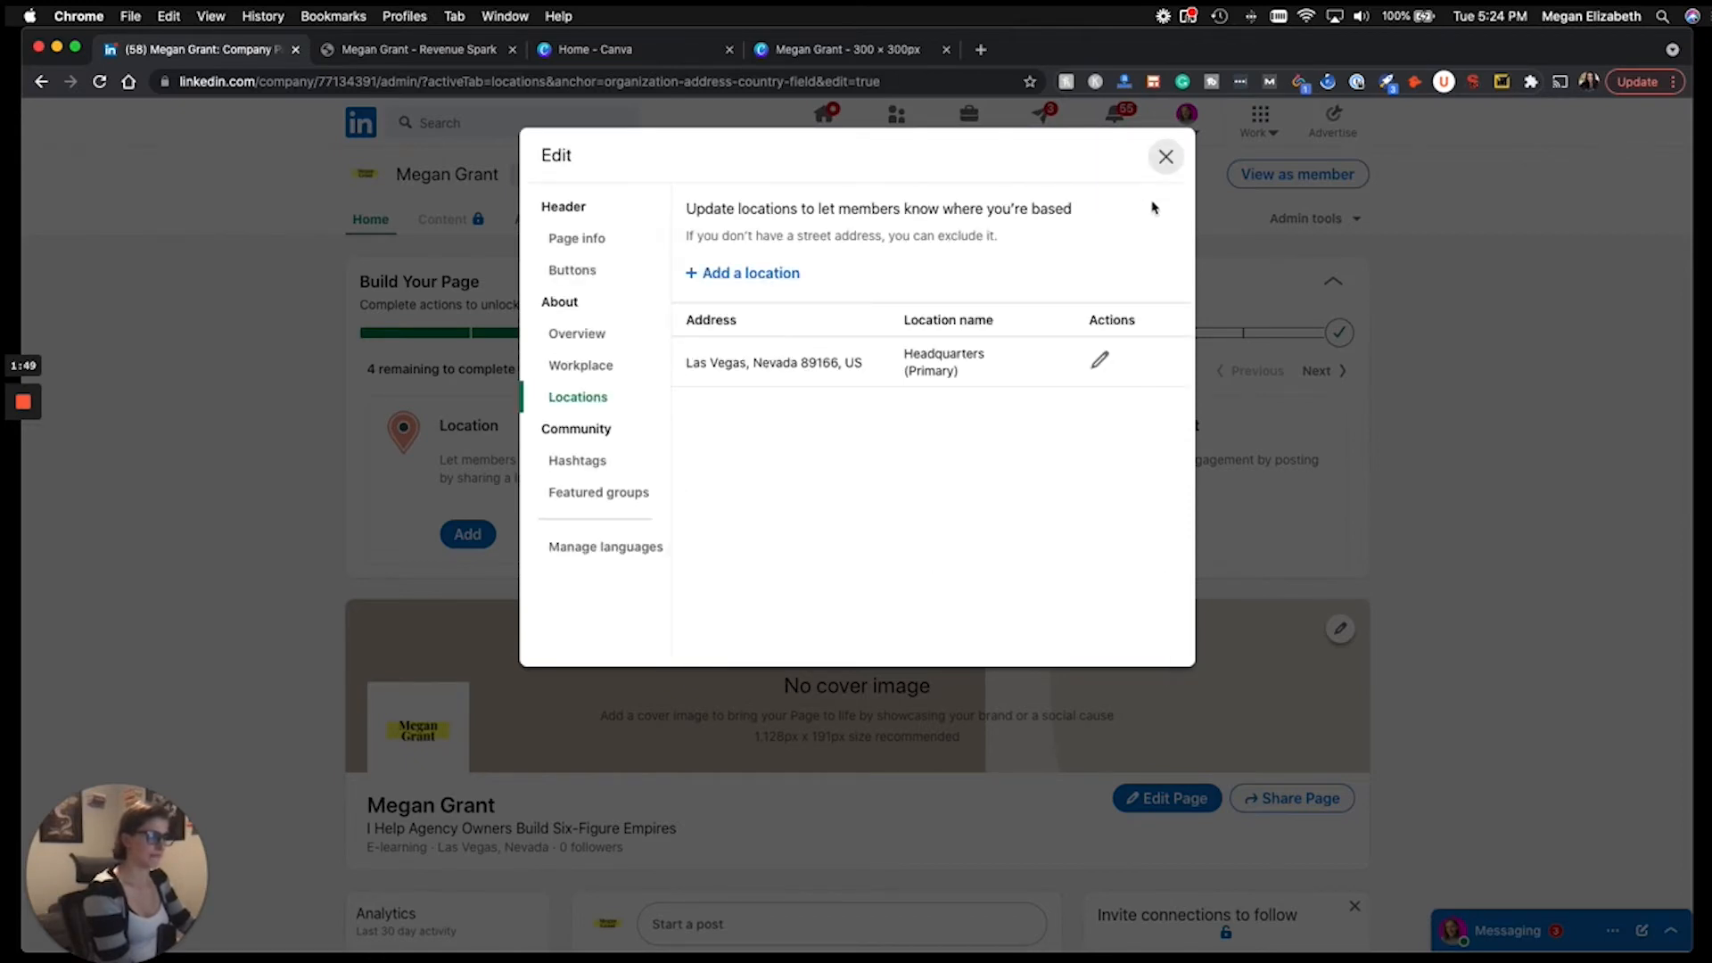
pyautogui.click(1169, 158)
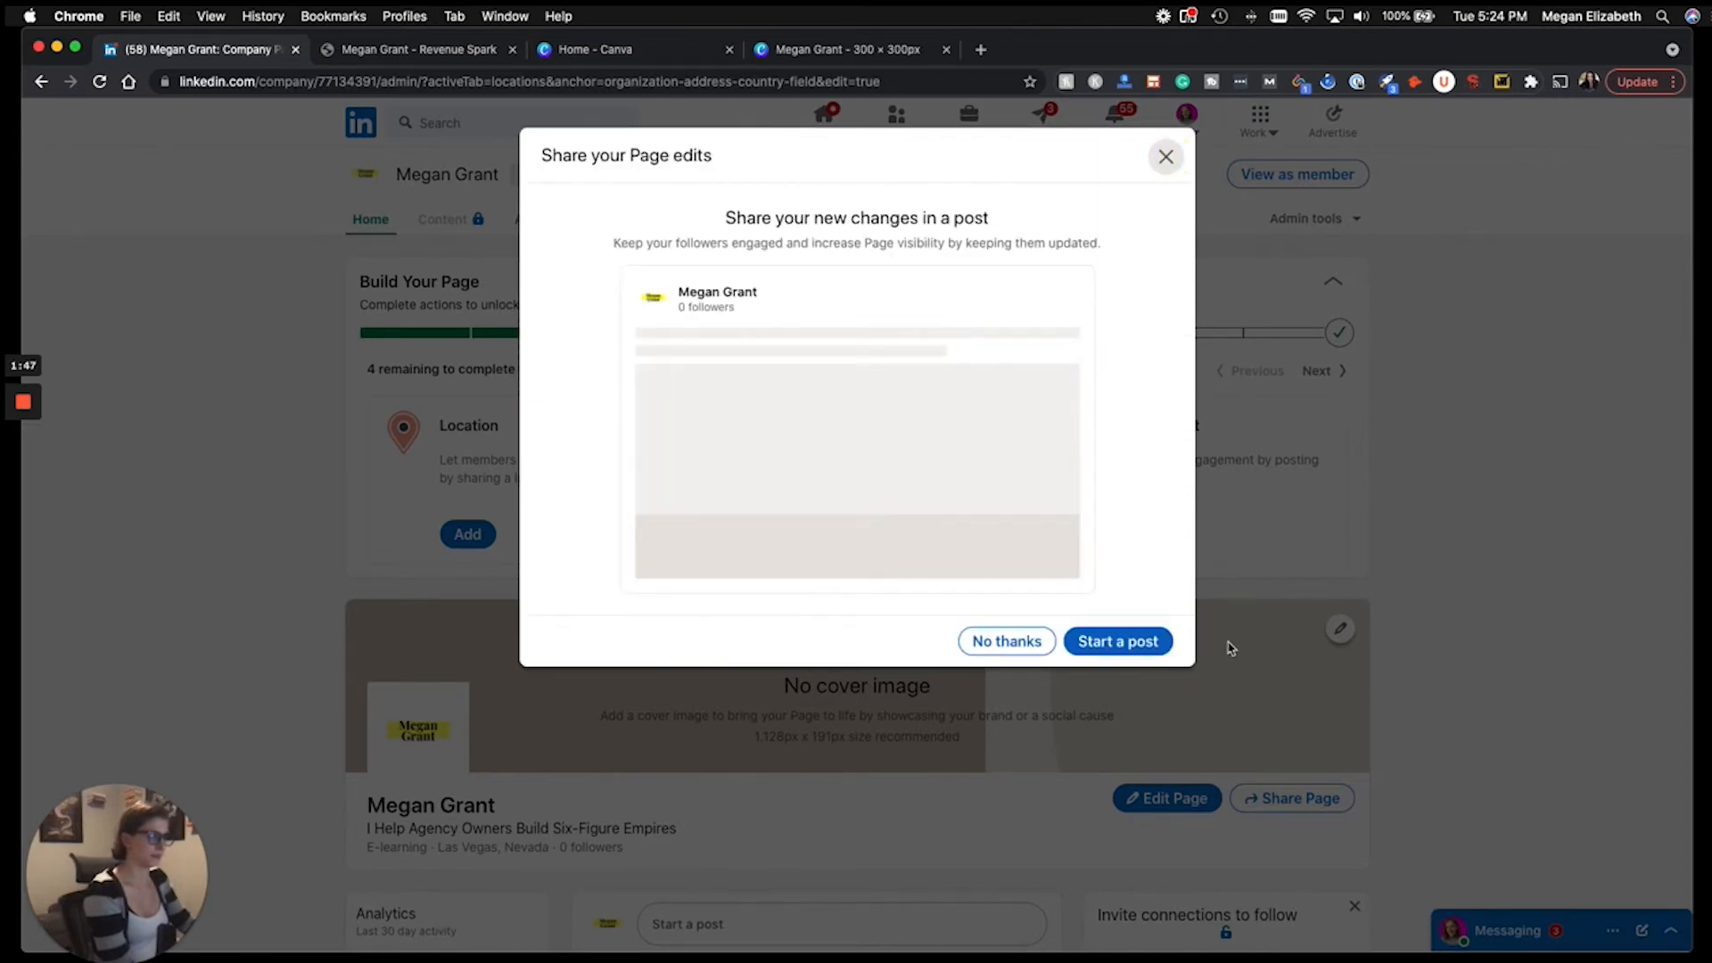
# Decline sharing the page edits and bring up the empty Hashtags section.
pyautogui.click(1003, 640)
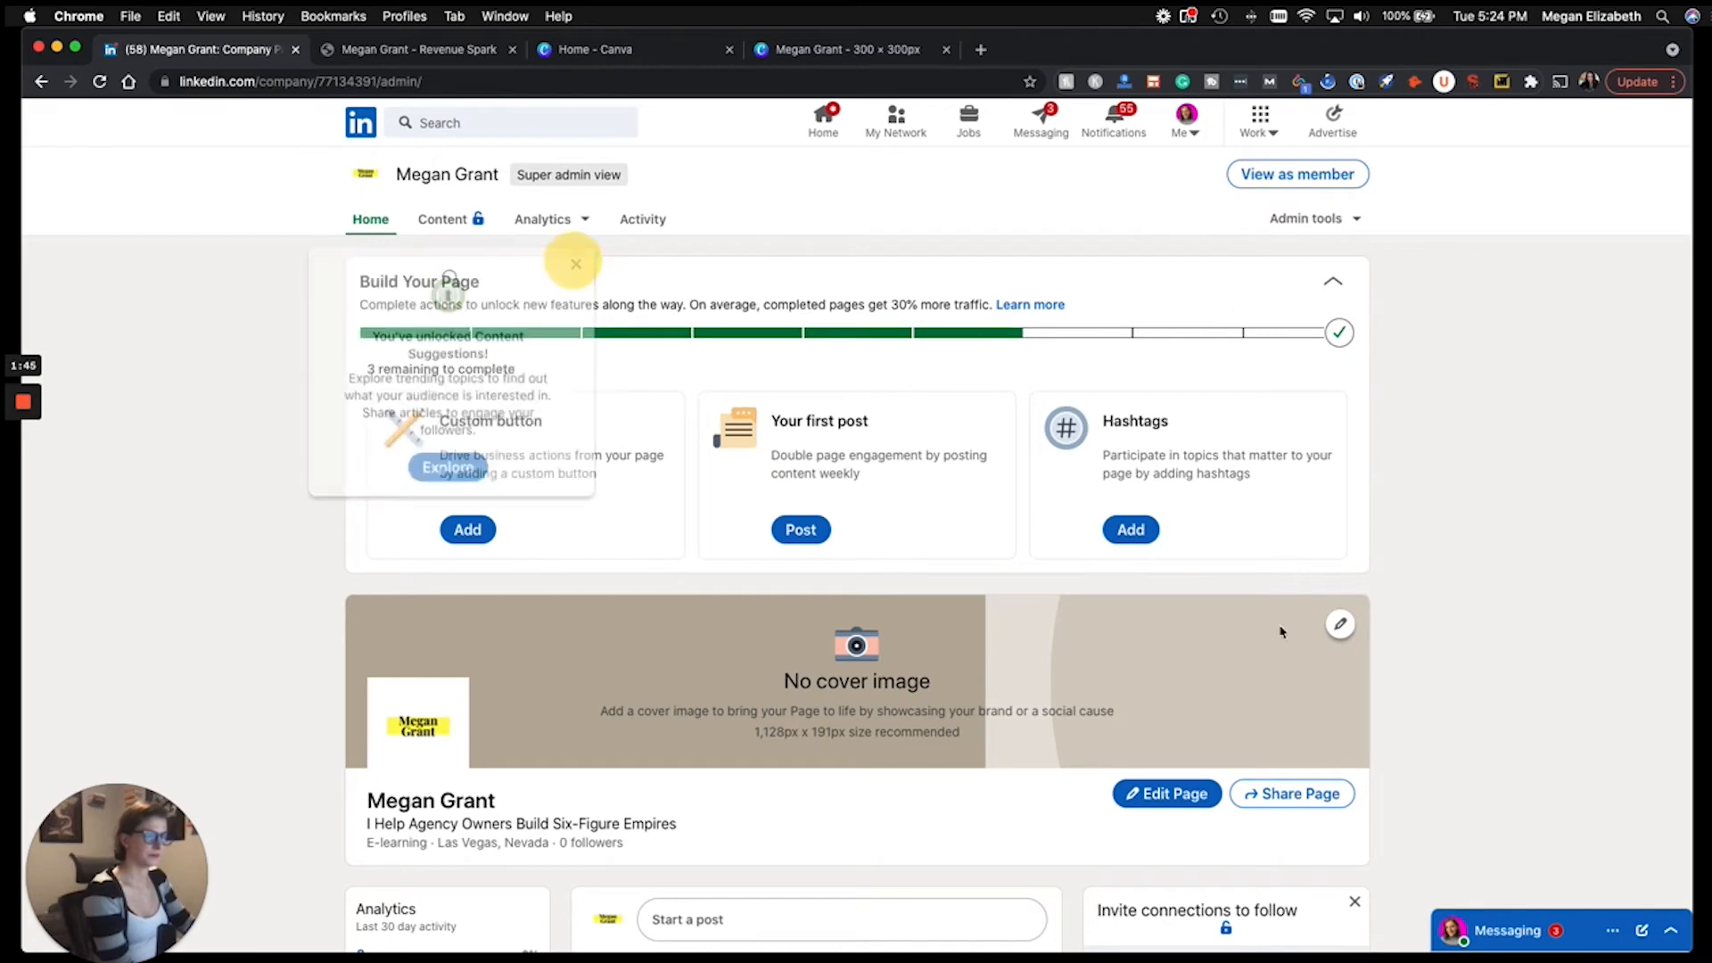
pyautogui.click(1131, 530)
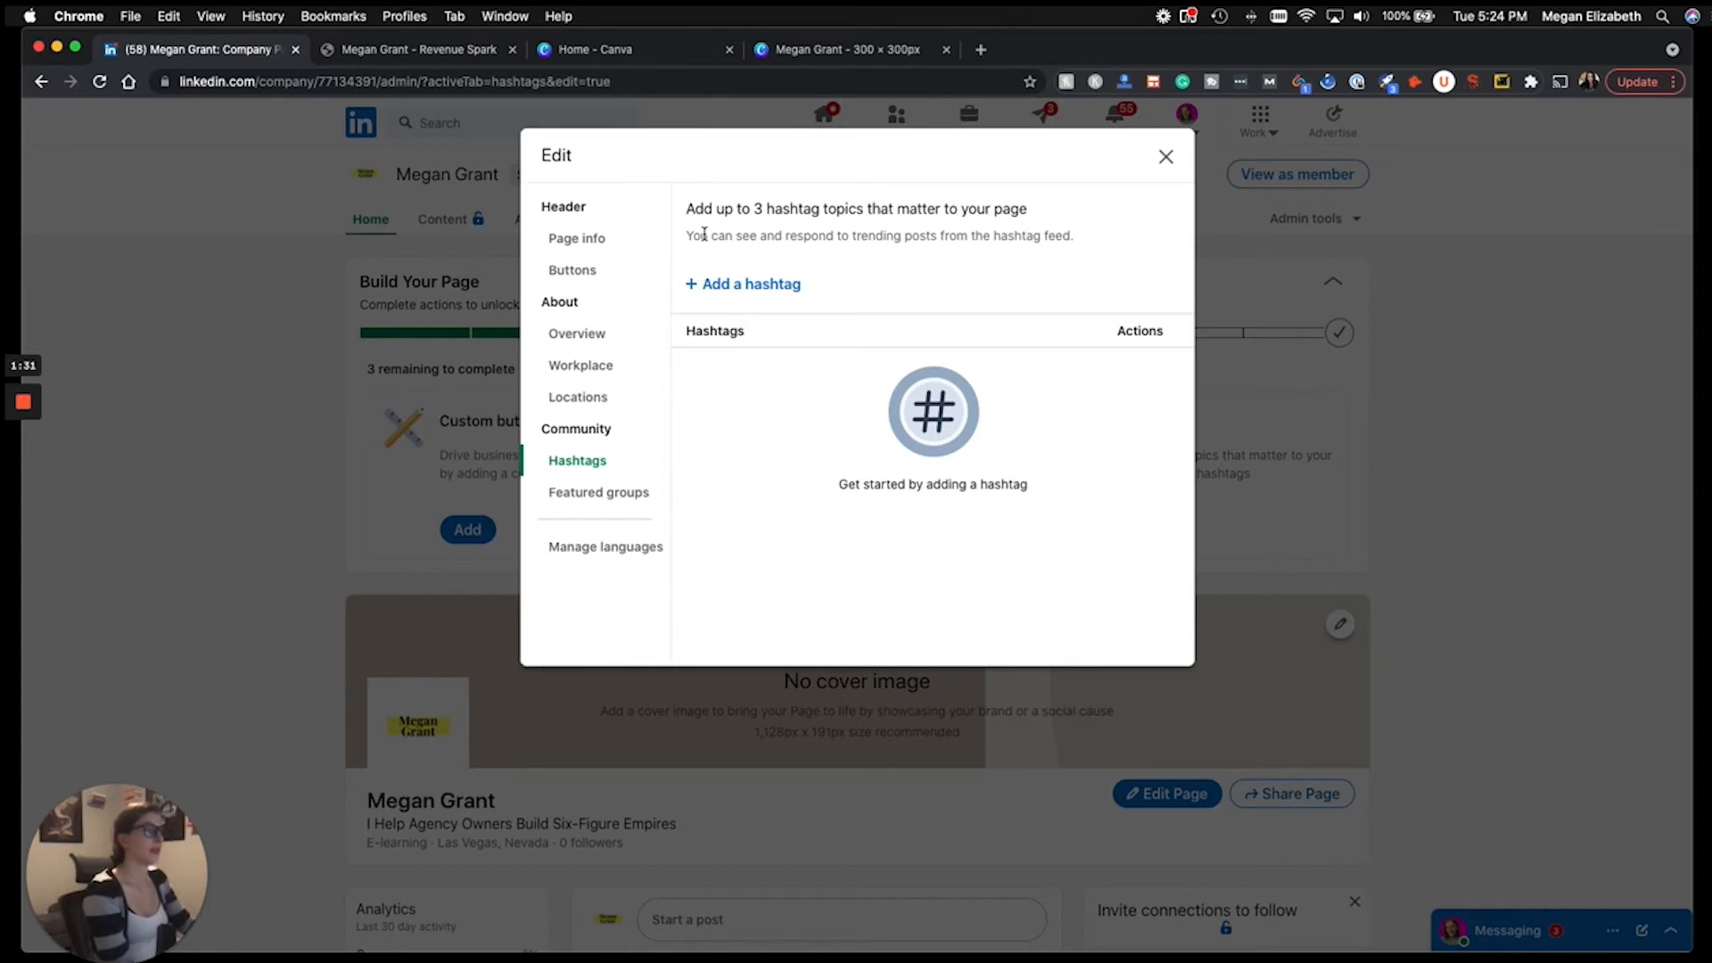
# Add the hashtags #smma, #digitalmarketing and #entrepreneurship to the page.
pyautogui.moveTo(783, 235); pyautogui.dragTo(1095, 241)
pyautogui.click(1096, 241)
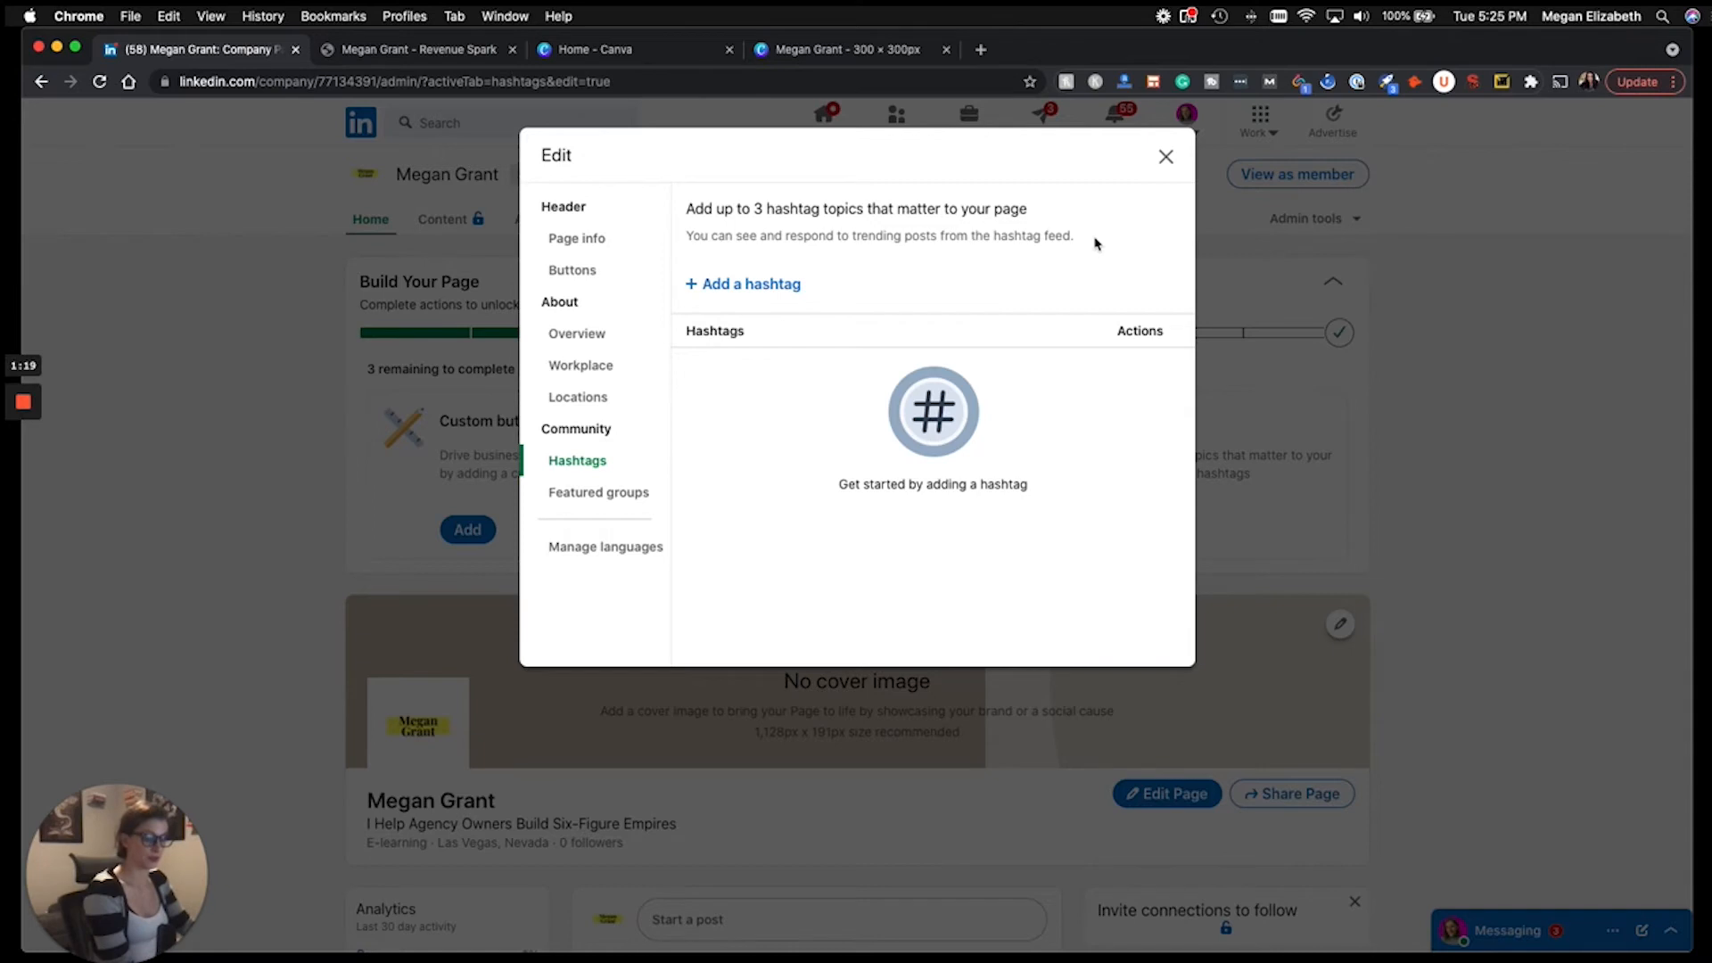
pyautogui.click(776, 285)
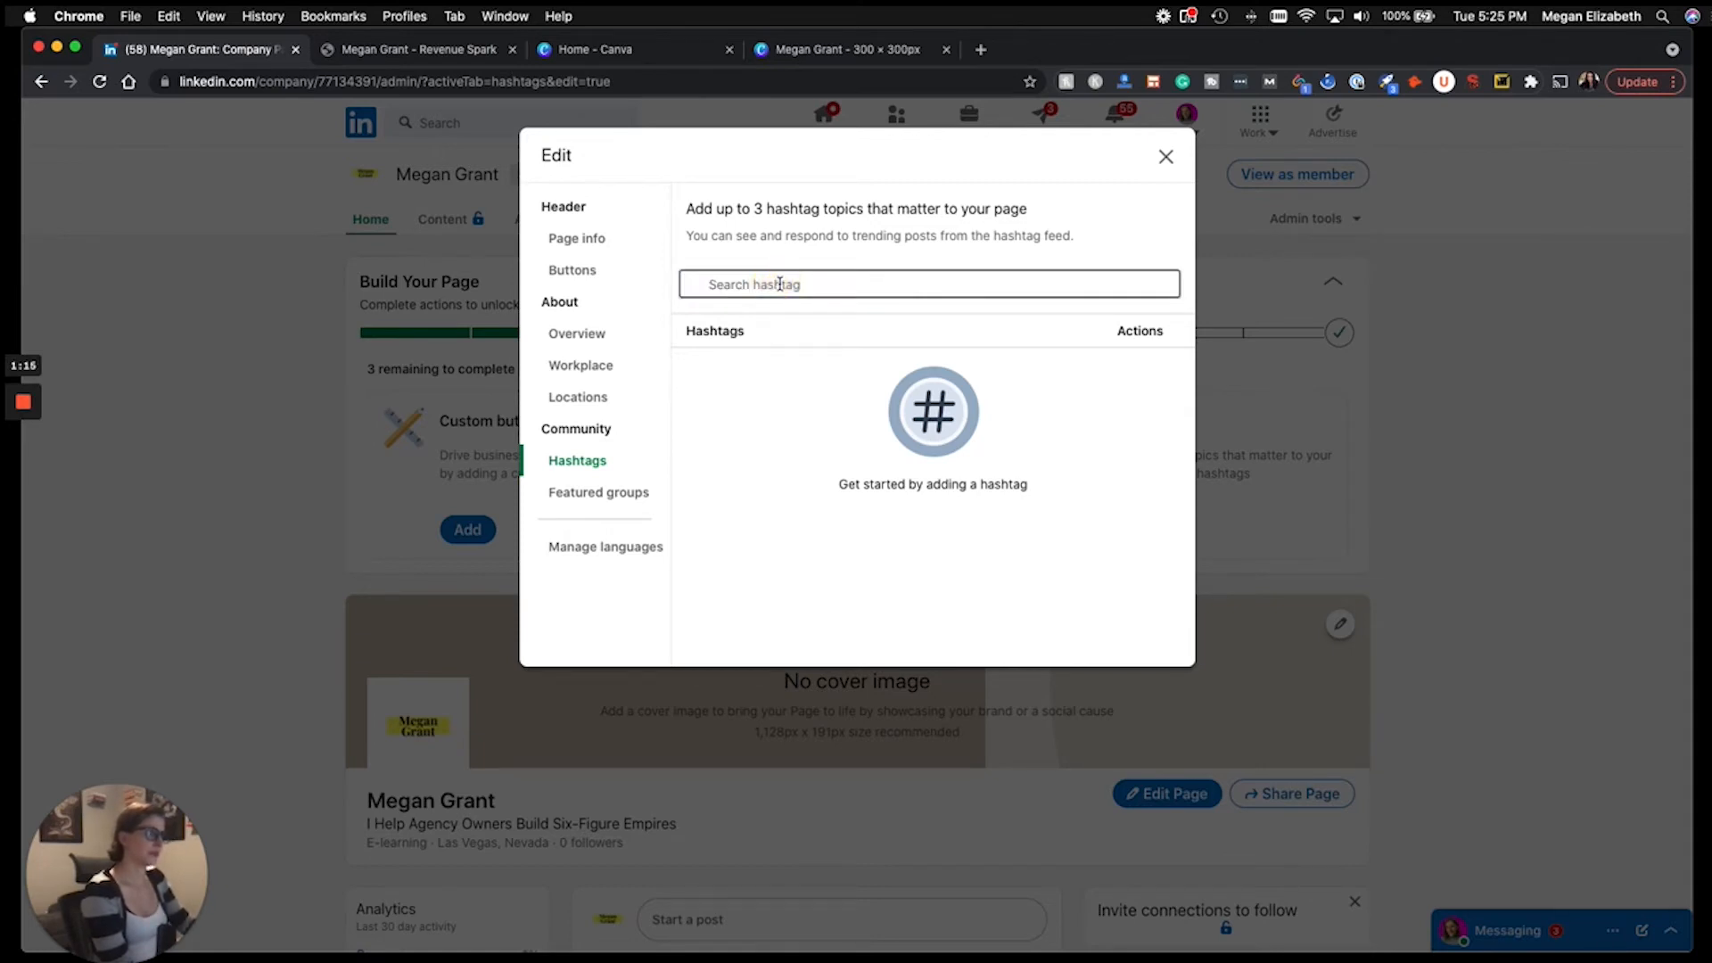
pyautogui.write('SMMA')
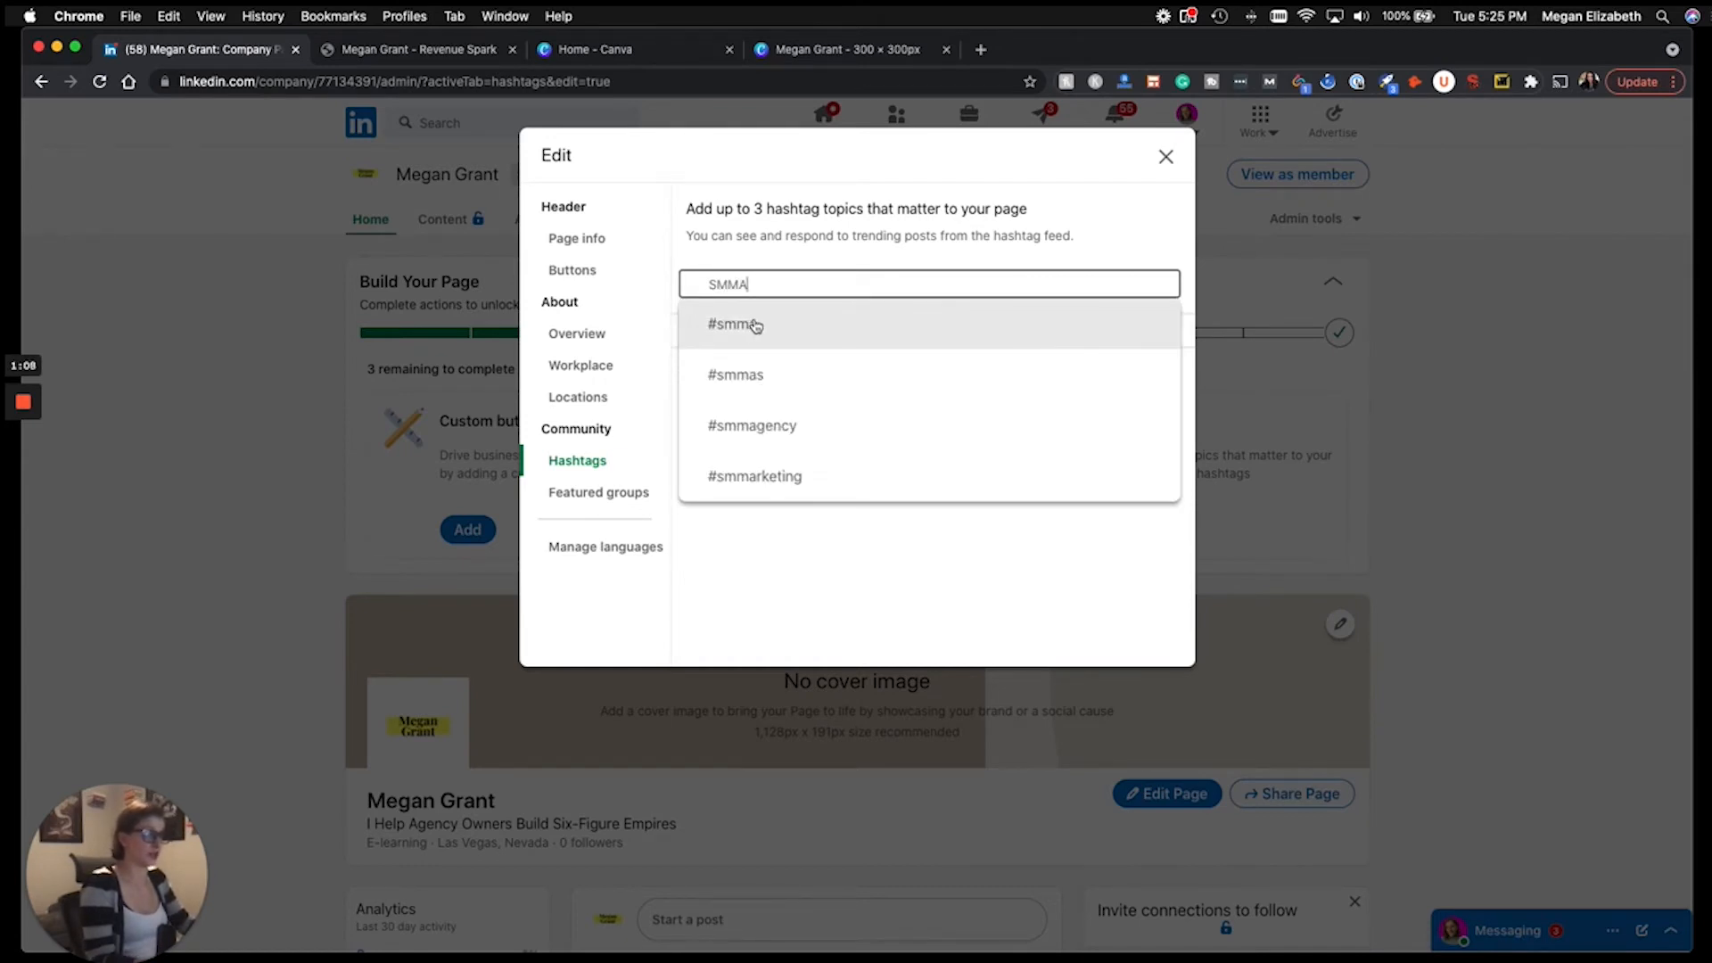
pyautogui.click(756, 324)
pyautogui.click(795, 279)
pyautogui.write('#digitalmarketing')
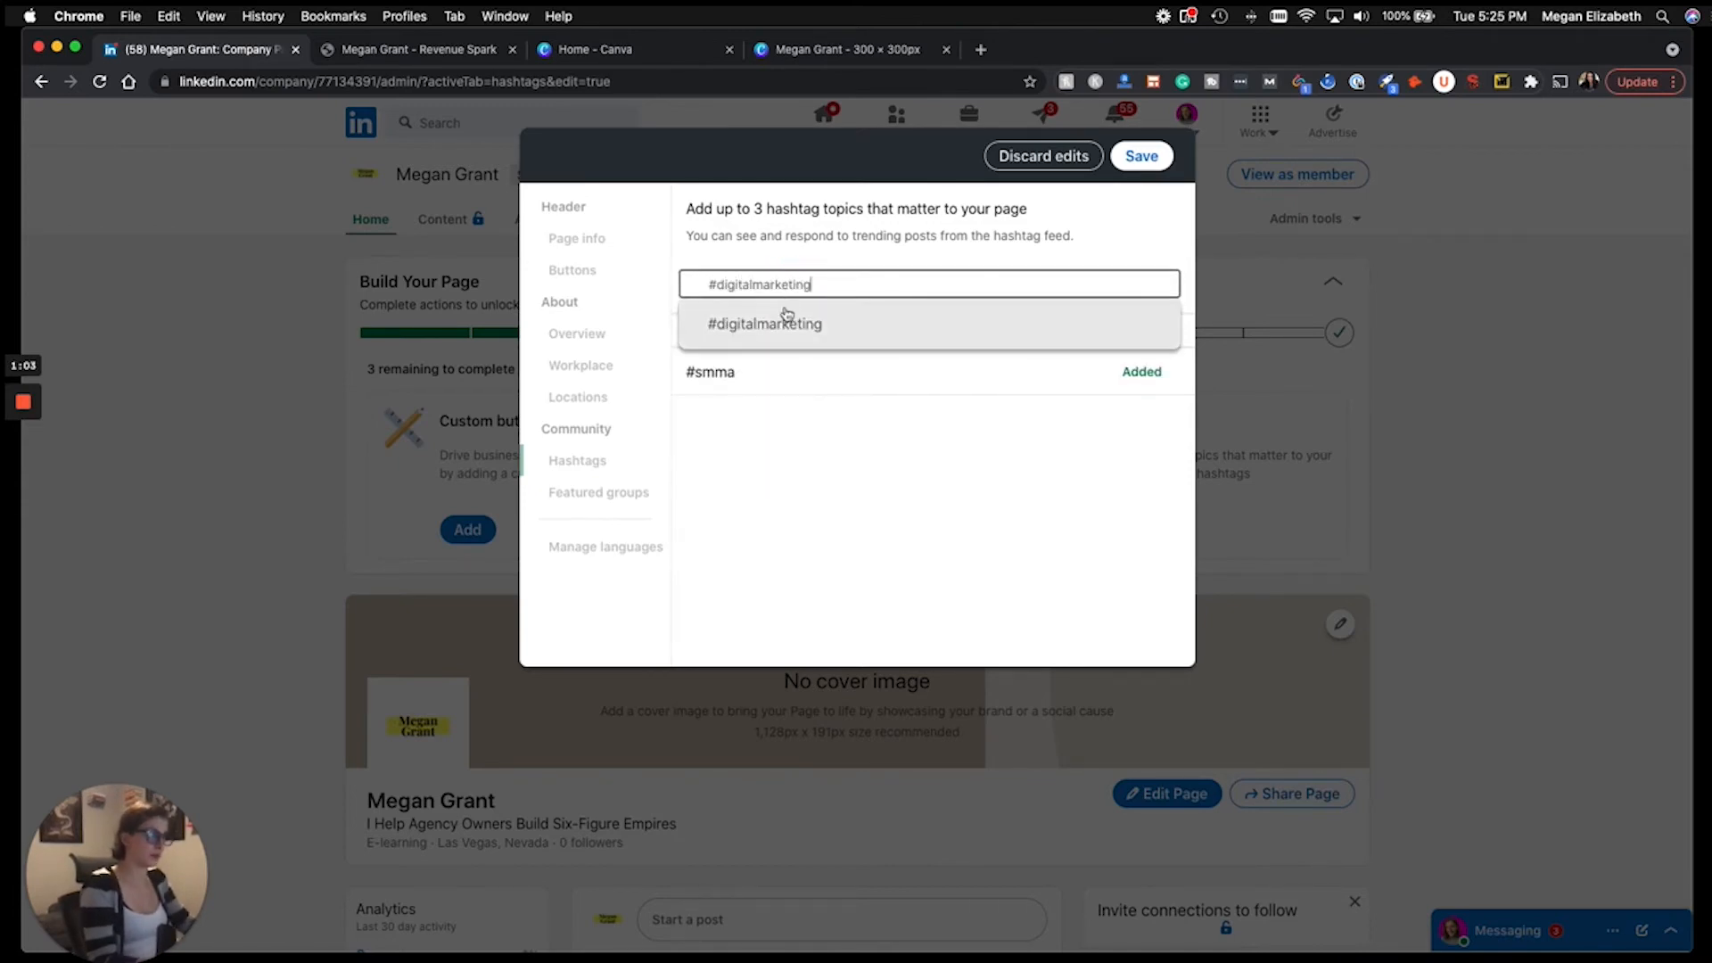
pyautogui.click(785, 323)
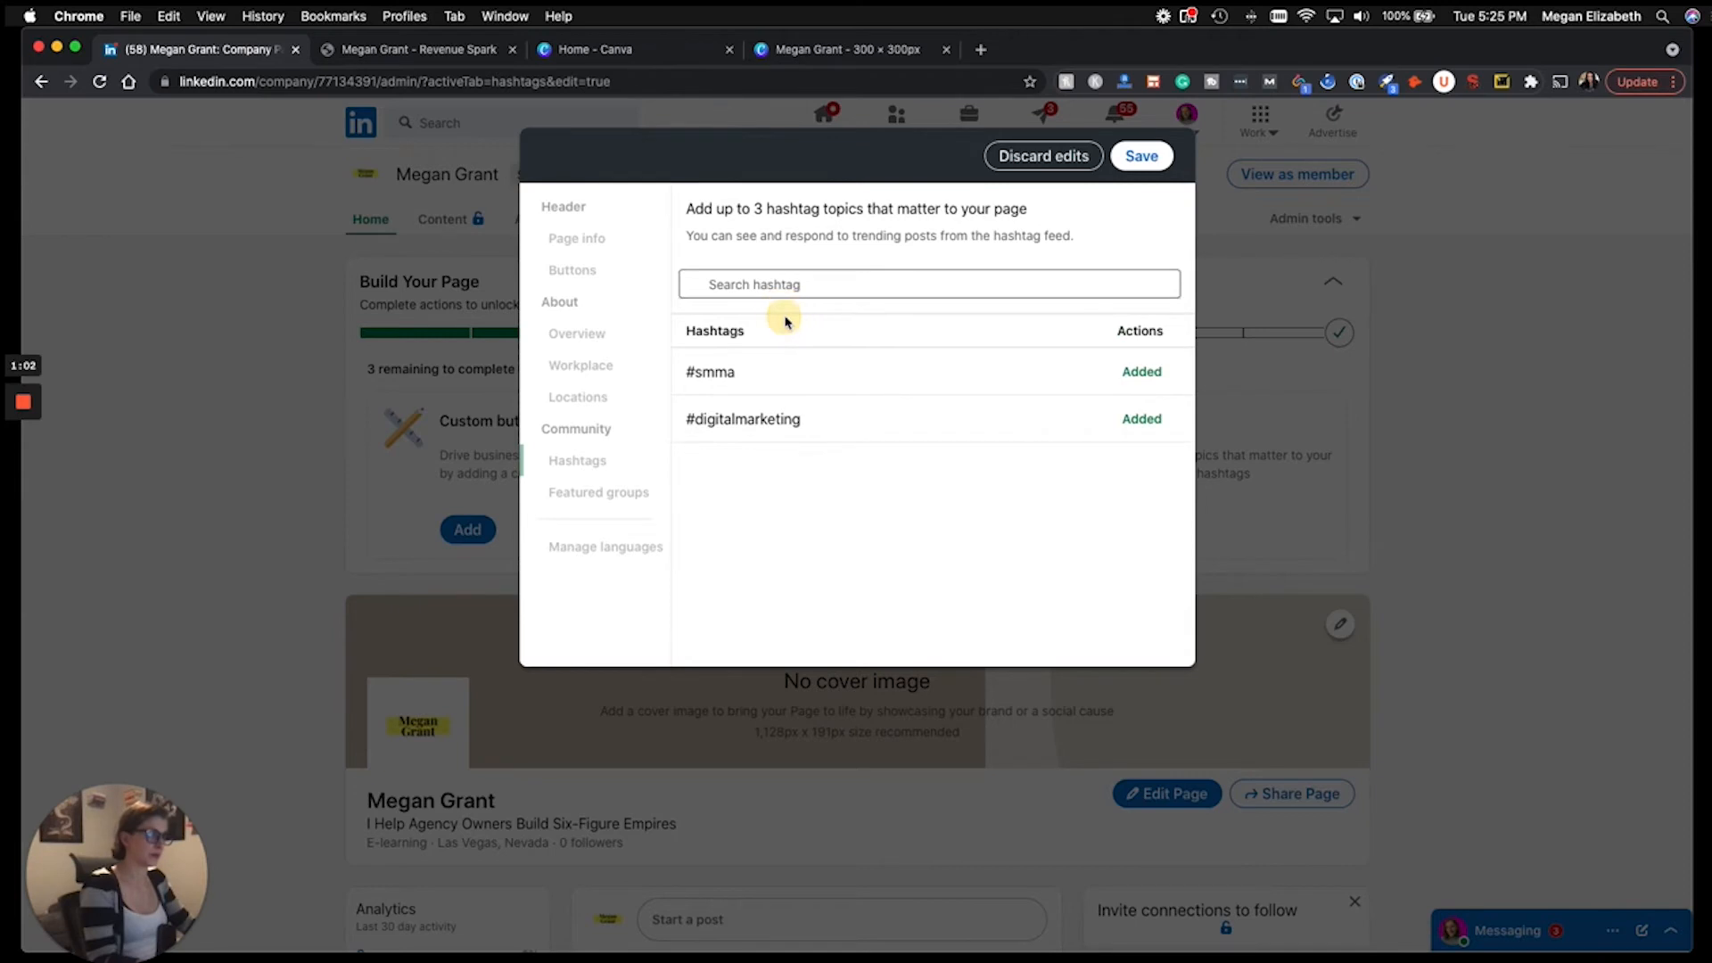
pyautogui.click(824, 288)
pyautogui.write('#entrepre')
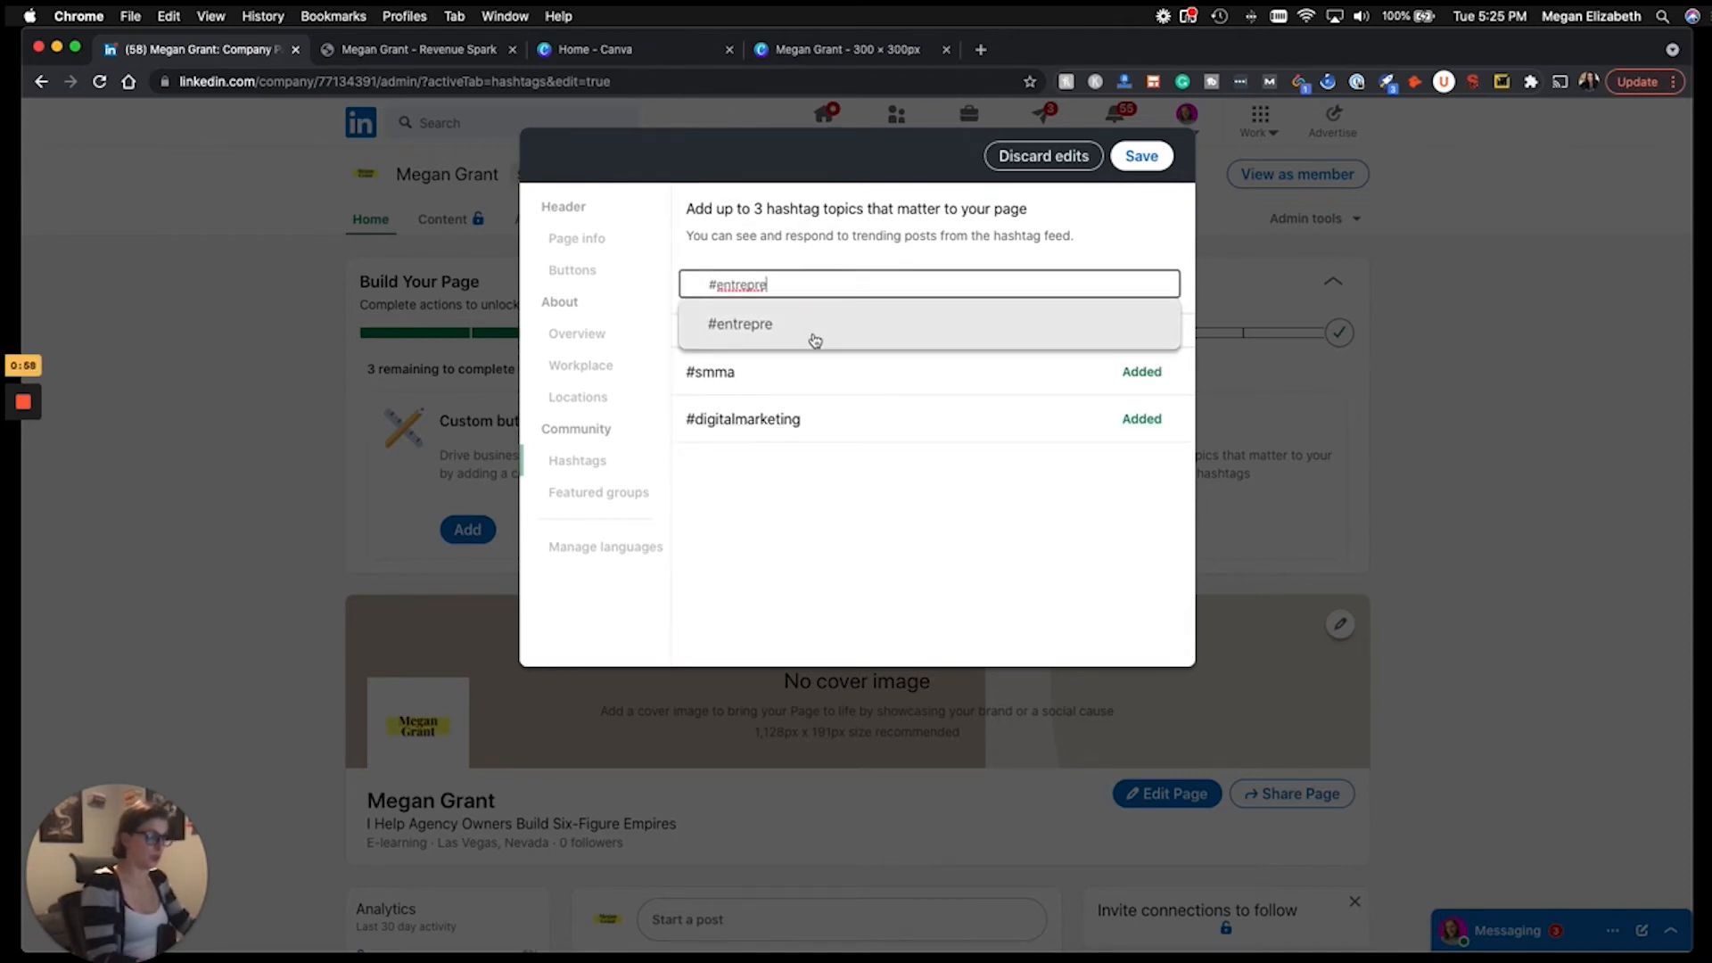
pyautogui.write('neurship')
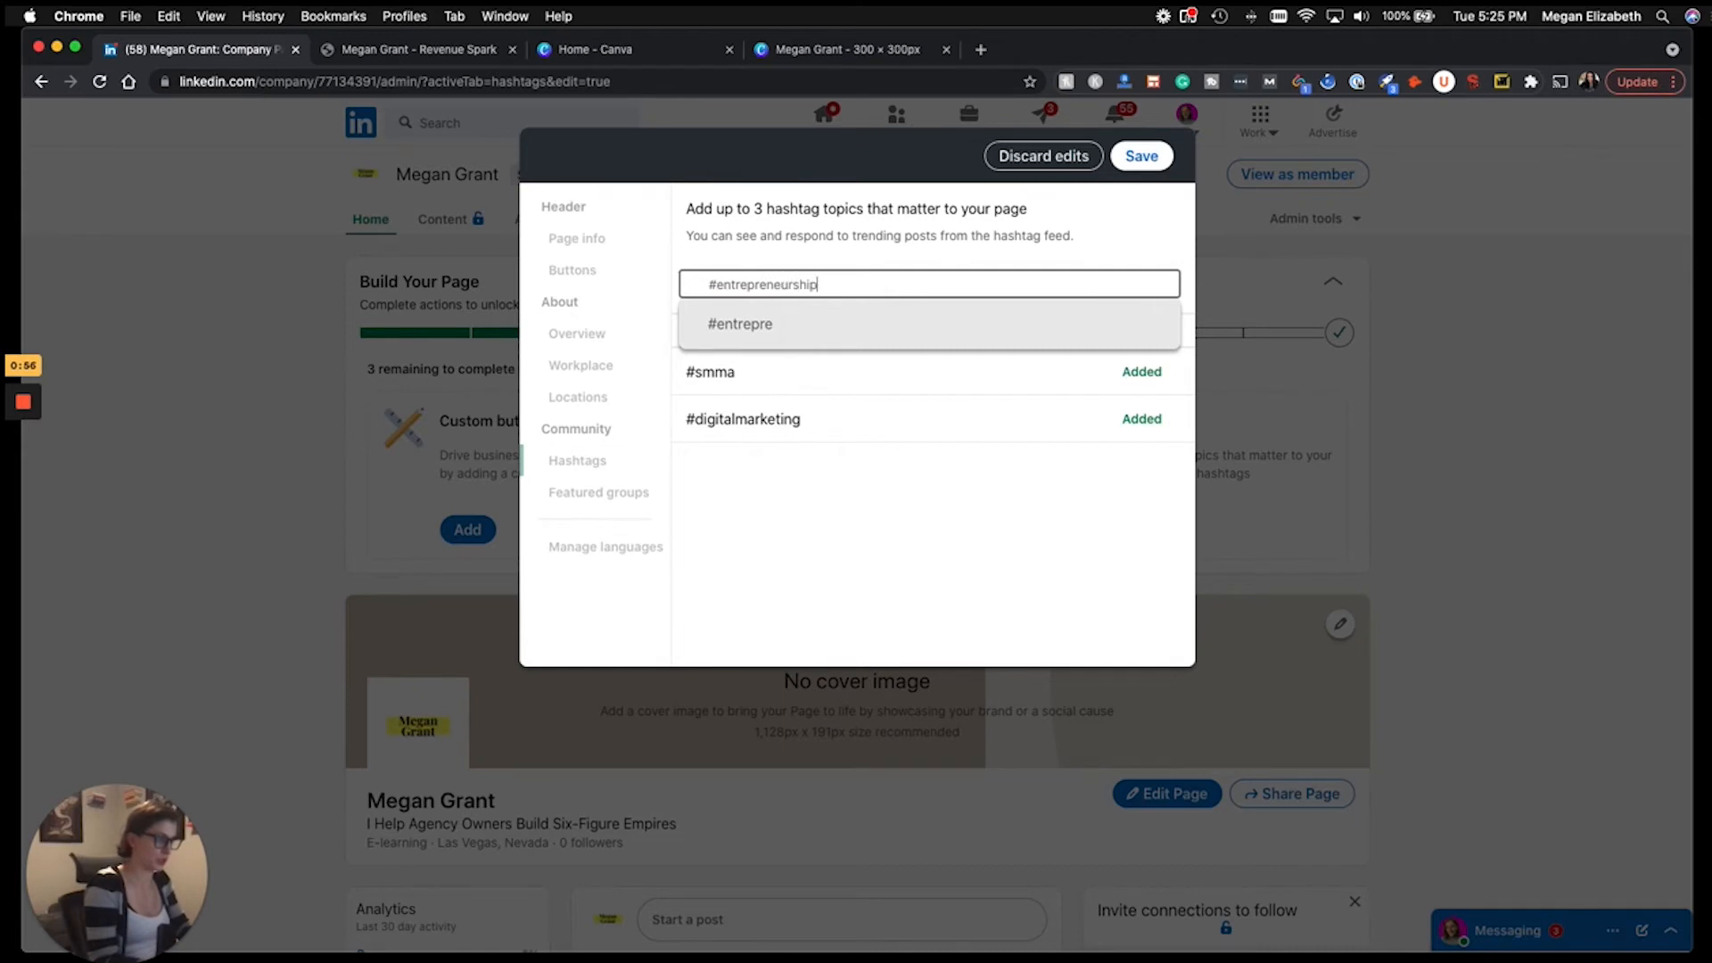
pyautogui.click(843, 323)
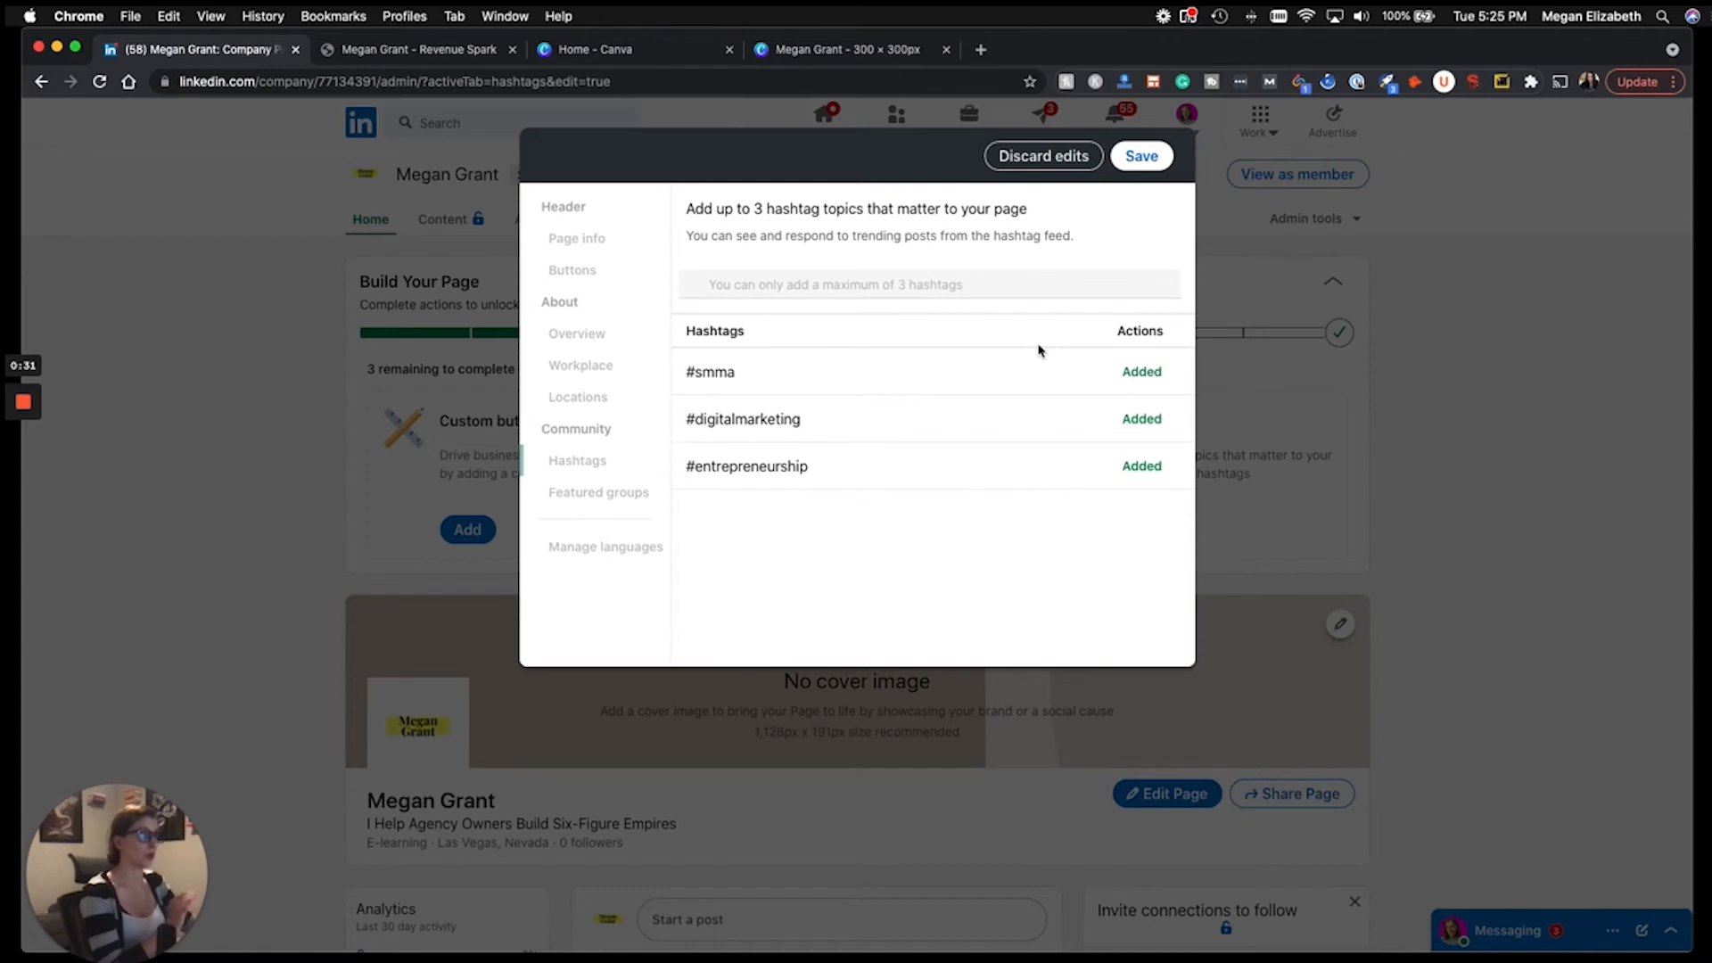
# Save the three hashtags, close the editor and decline sharing the edits.
pyautogui.click(1145, 160)
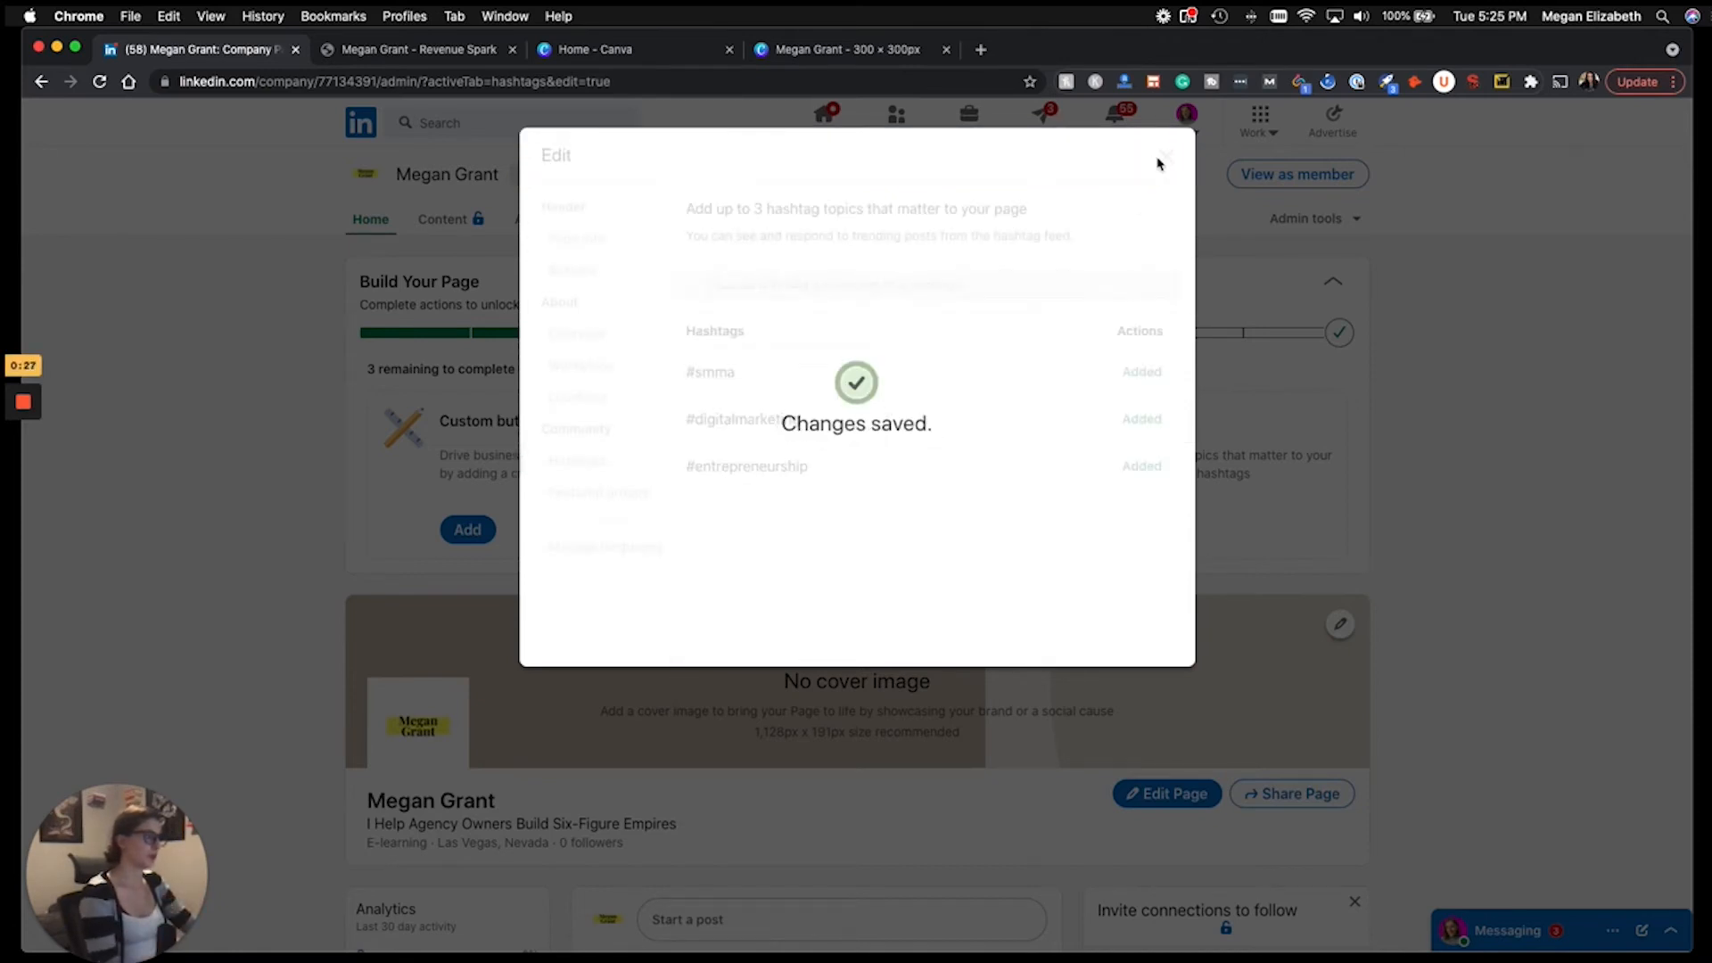
pyautogui.click(1164, 160)
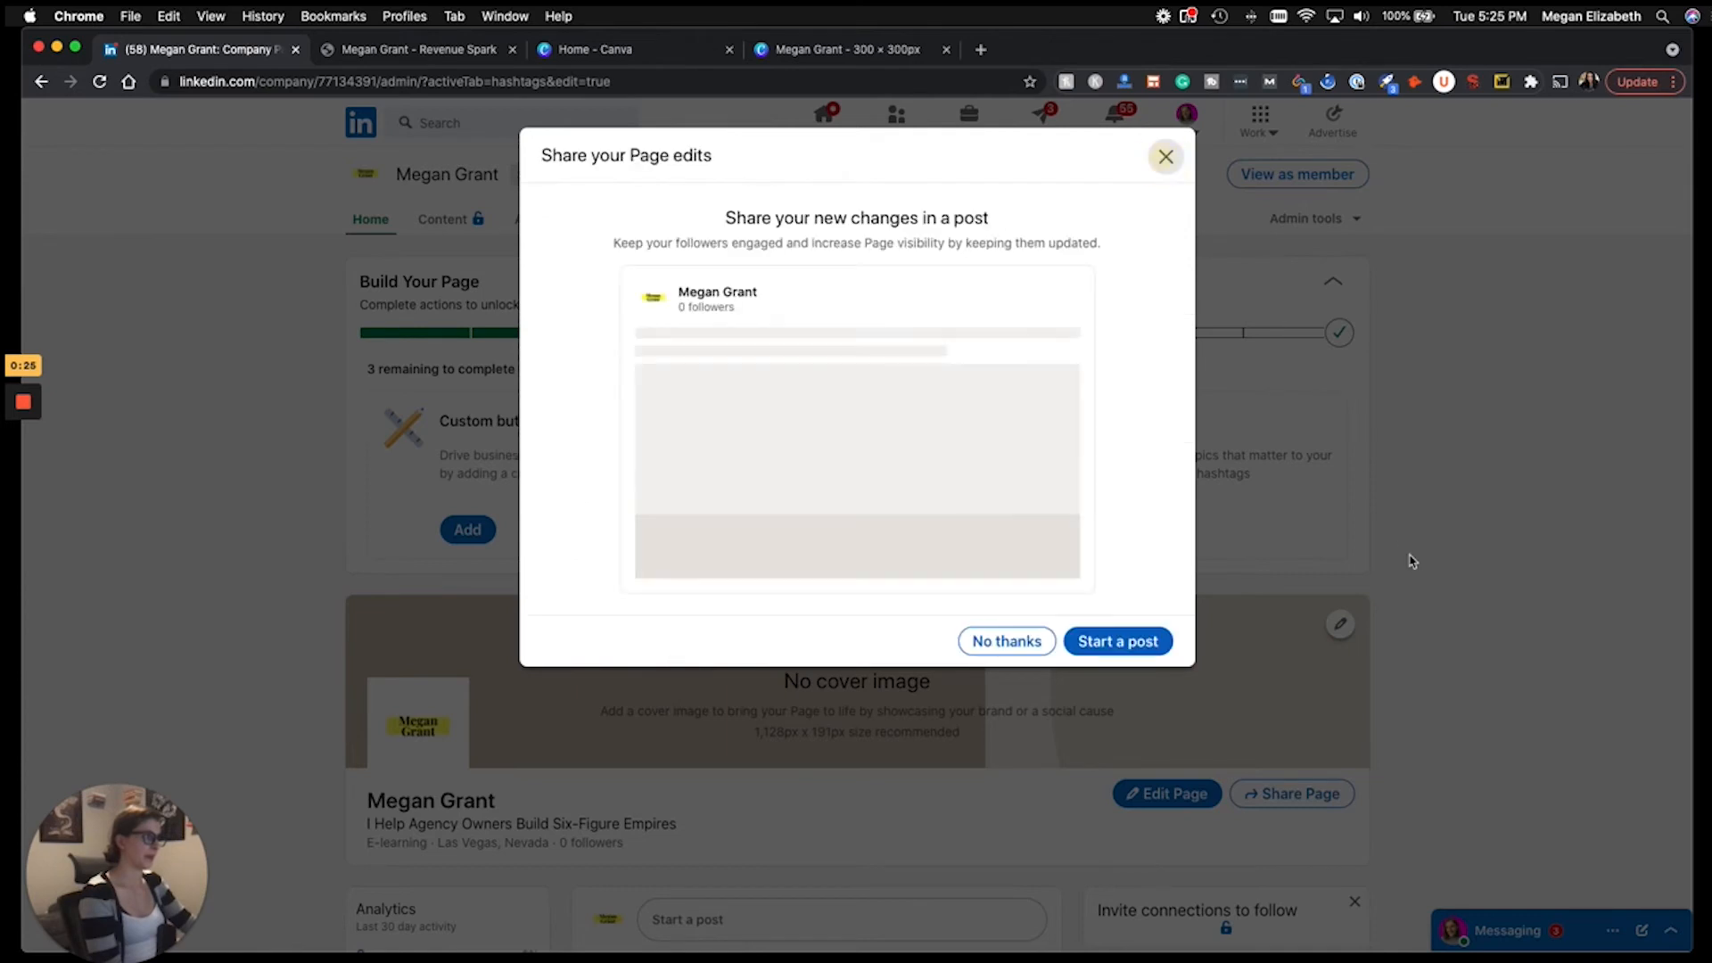
pyautogui.click(1006, 640)
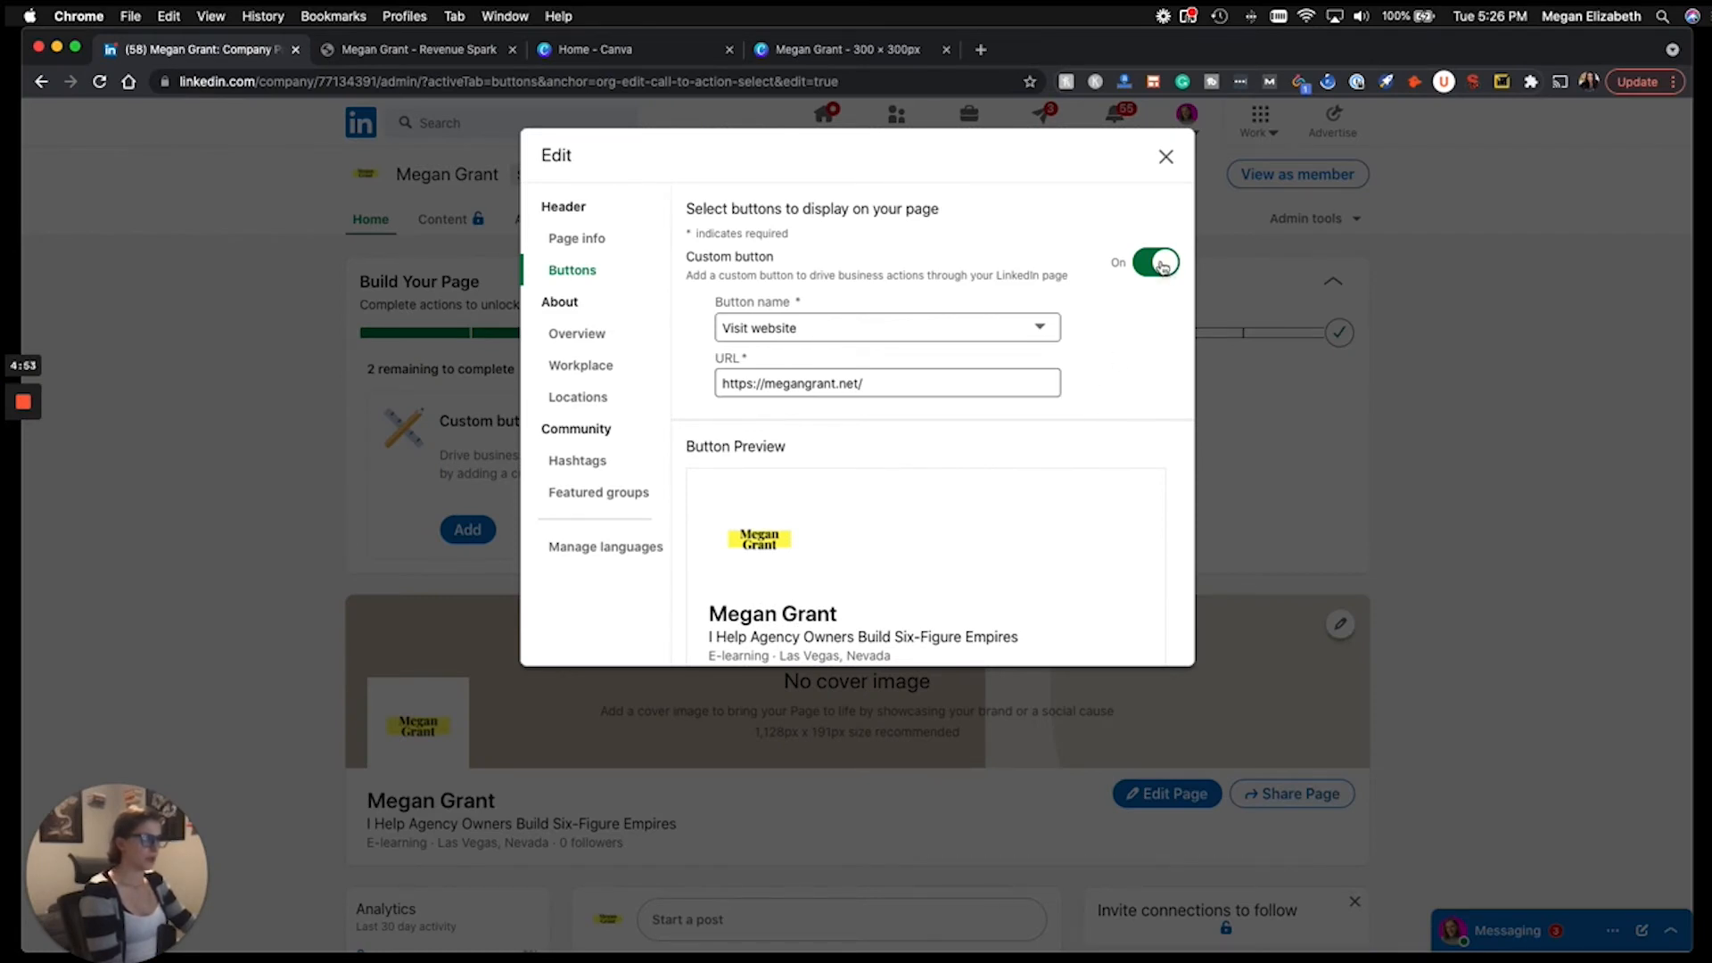
pyautogui.scroll(-1, 1104, 371)
pyautogui.scroll(1, 1103, 371)
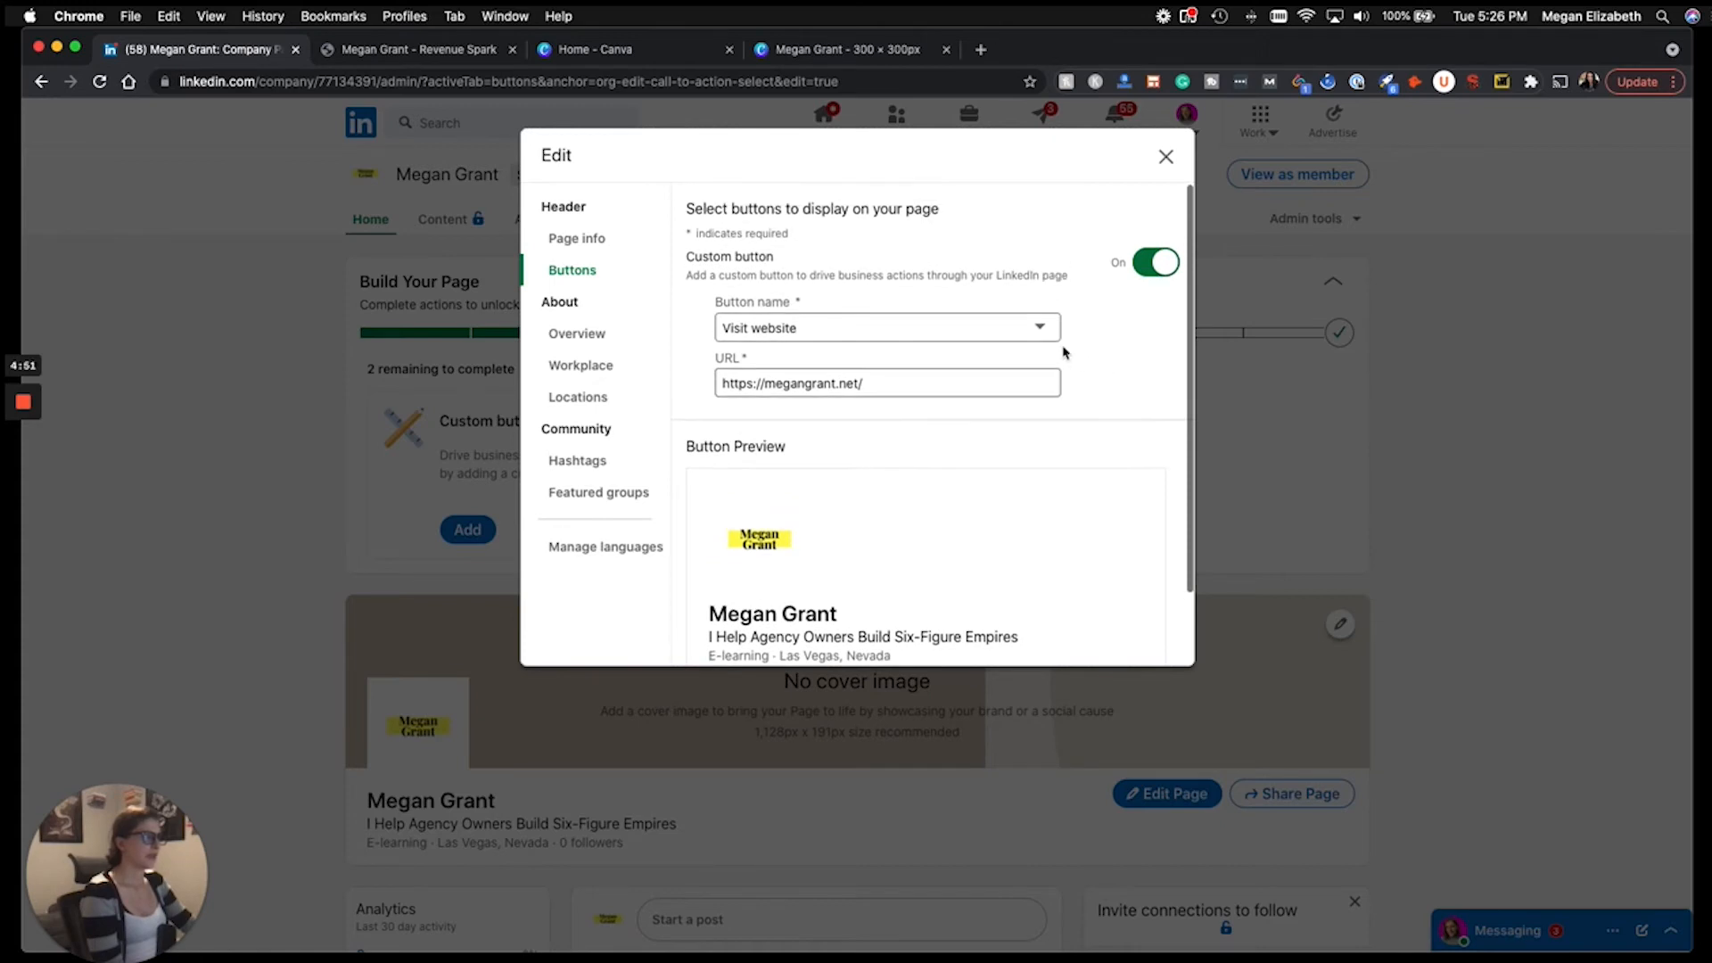
pyautogui.click(1048, 330)
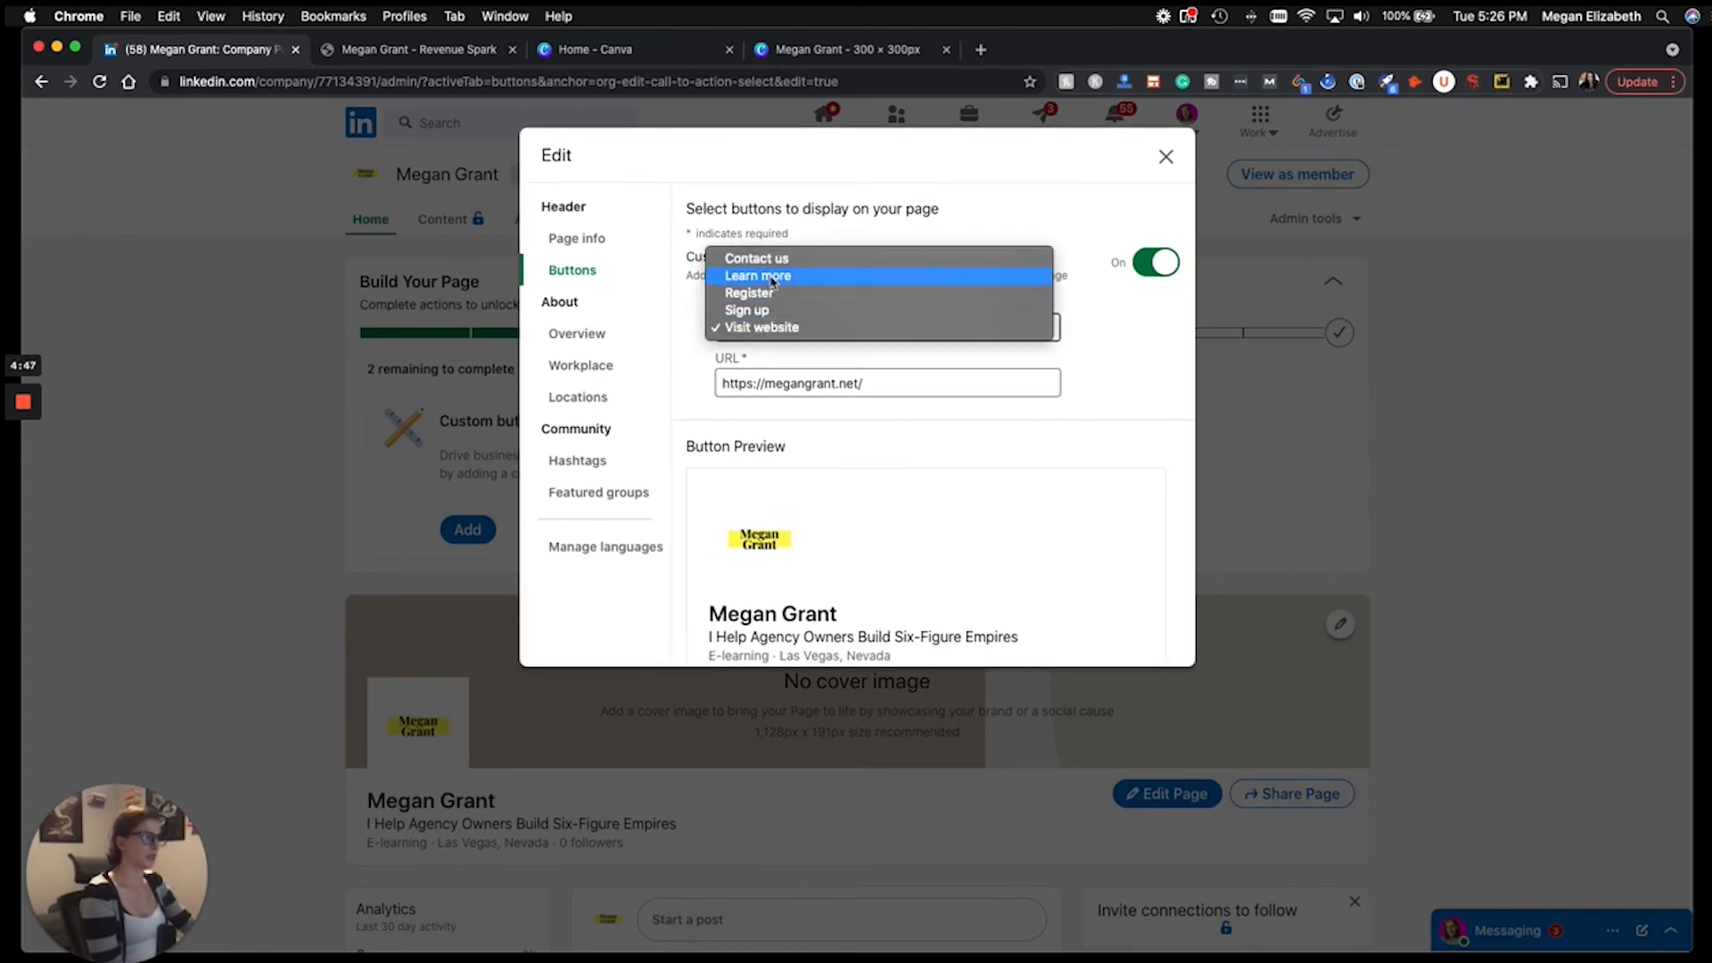
pyautogui.click(787, 329)
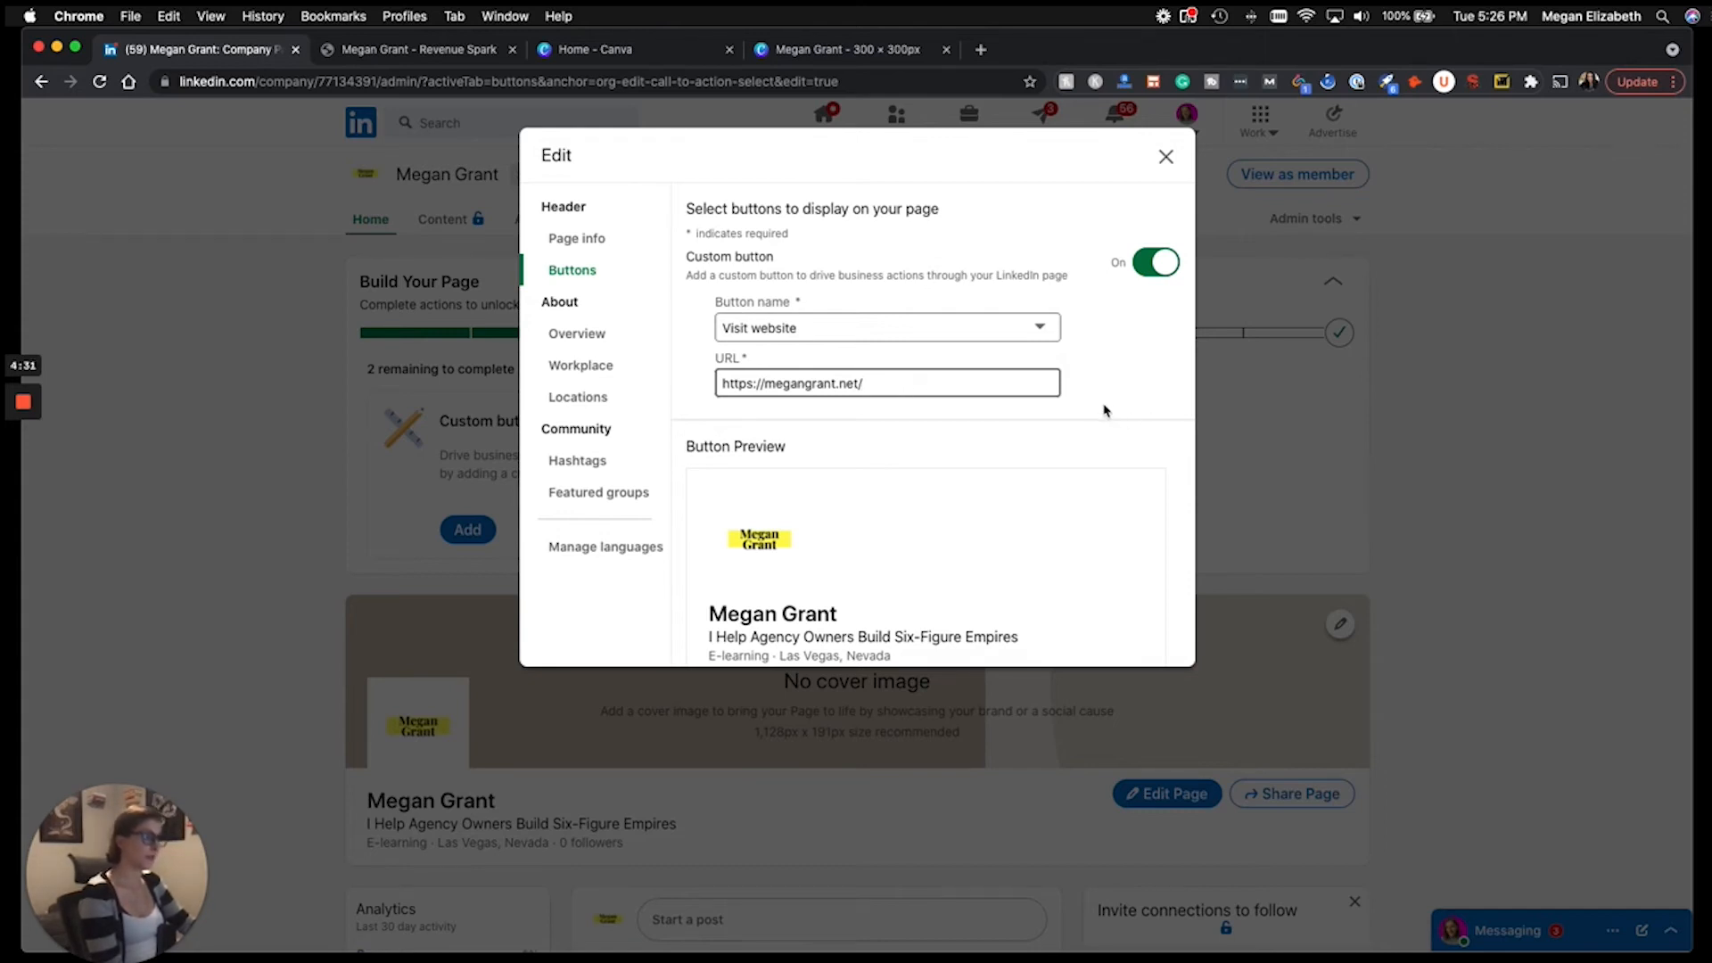
pyautogui.scroll(-2, 1105, 392)
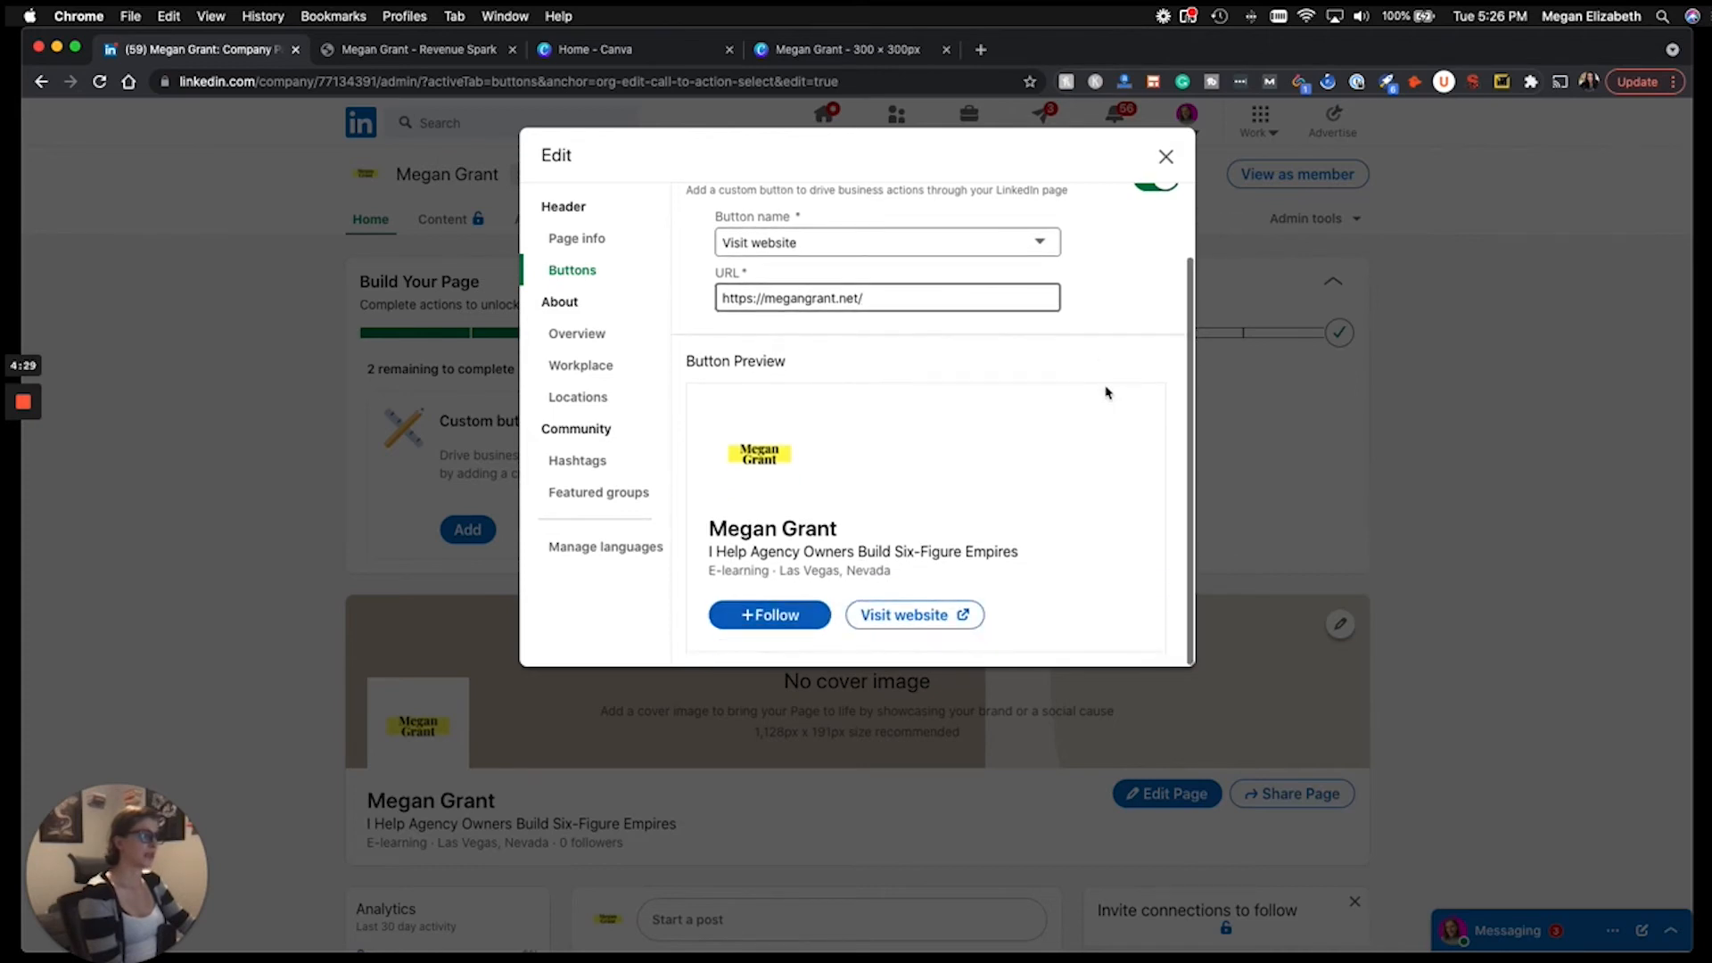
pyautogui.scroll(2, 1106, 393)
pyautogui.scroll(-2, 1106, 393)
pyautogui.scroll(2, 1106, 392)
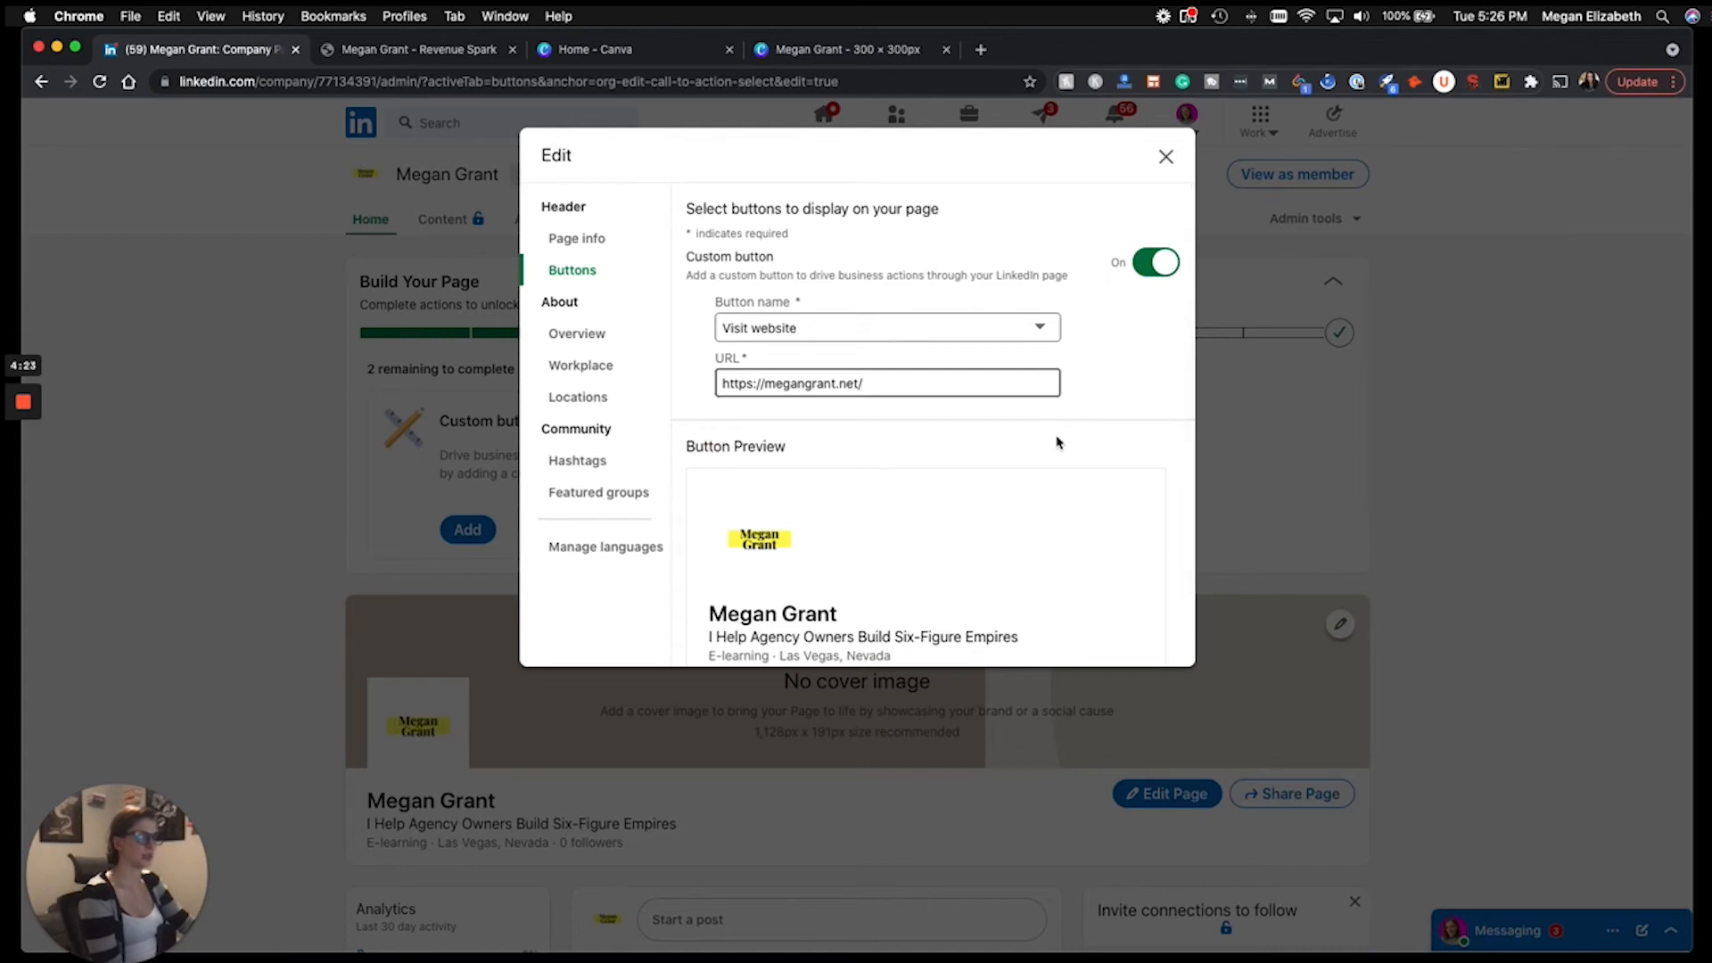
pyautogui.click(1164, 158)
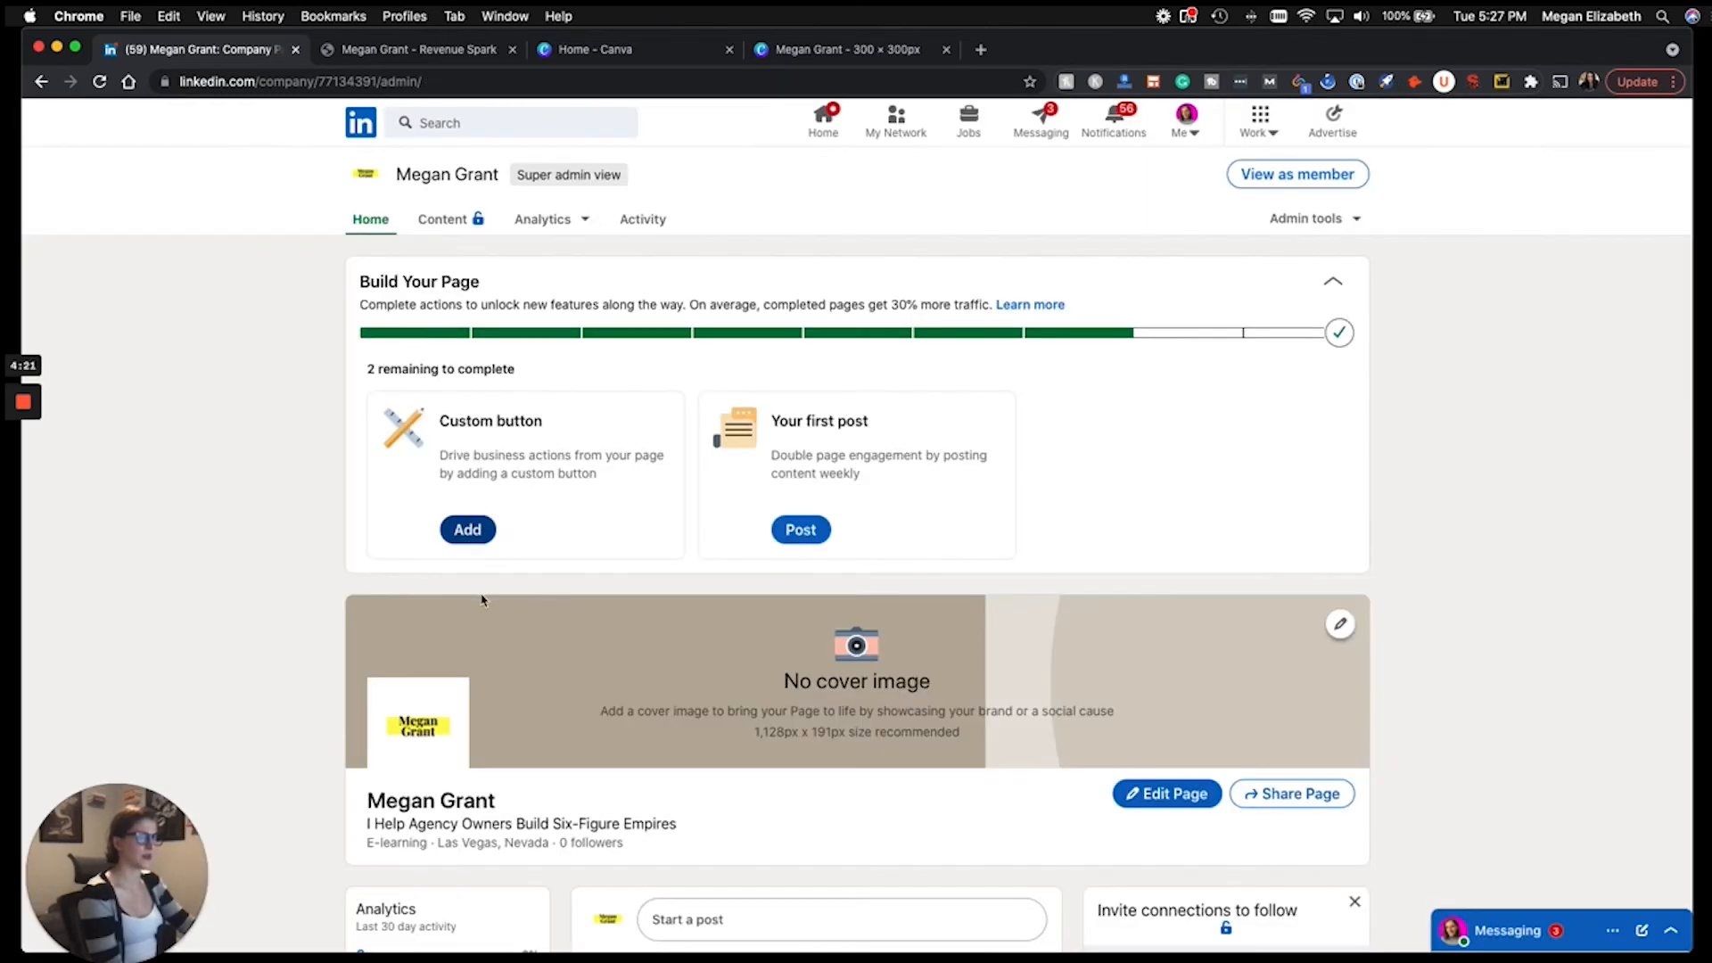
# Refresh the company admin page and scroll down to the page details.
pyautogui.click(99, 81)
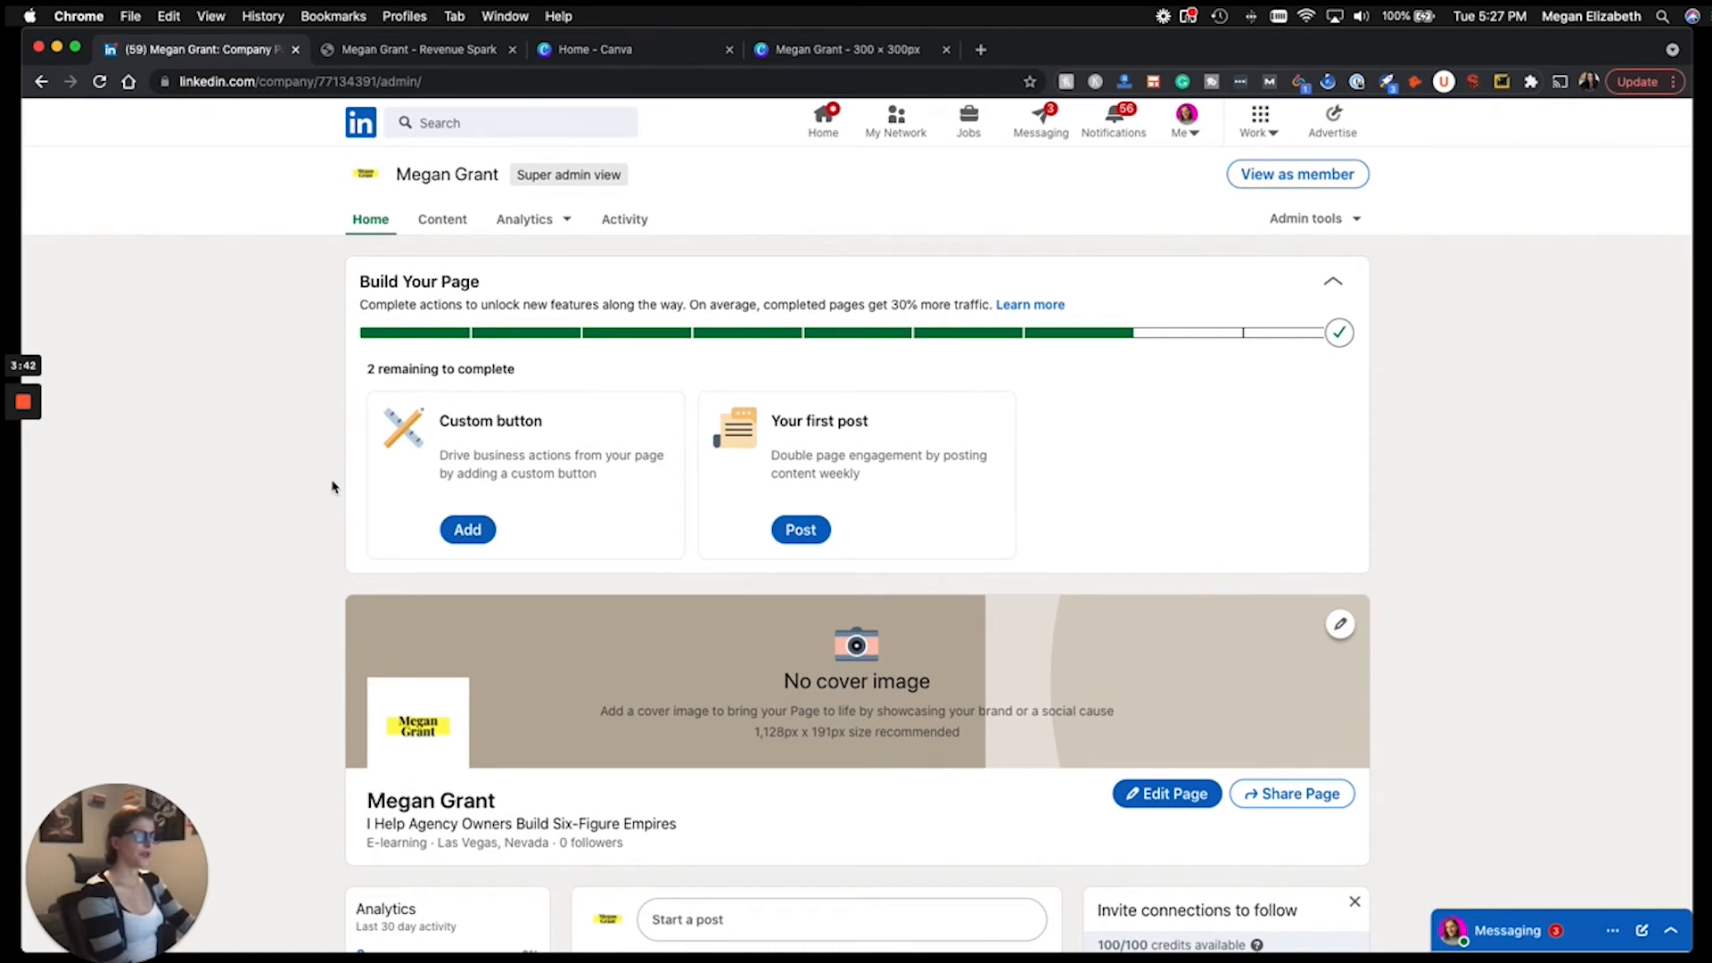
pyautogui.scroll(-1, 331, 486)
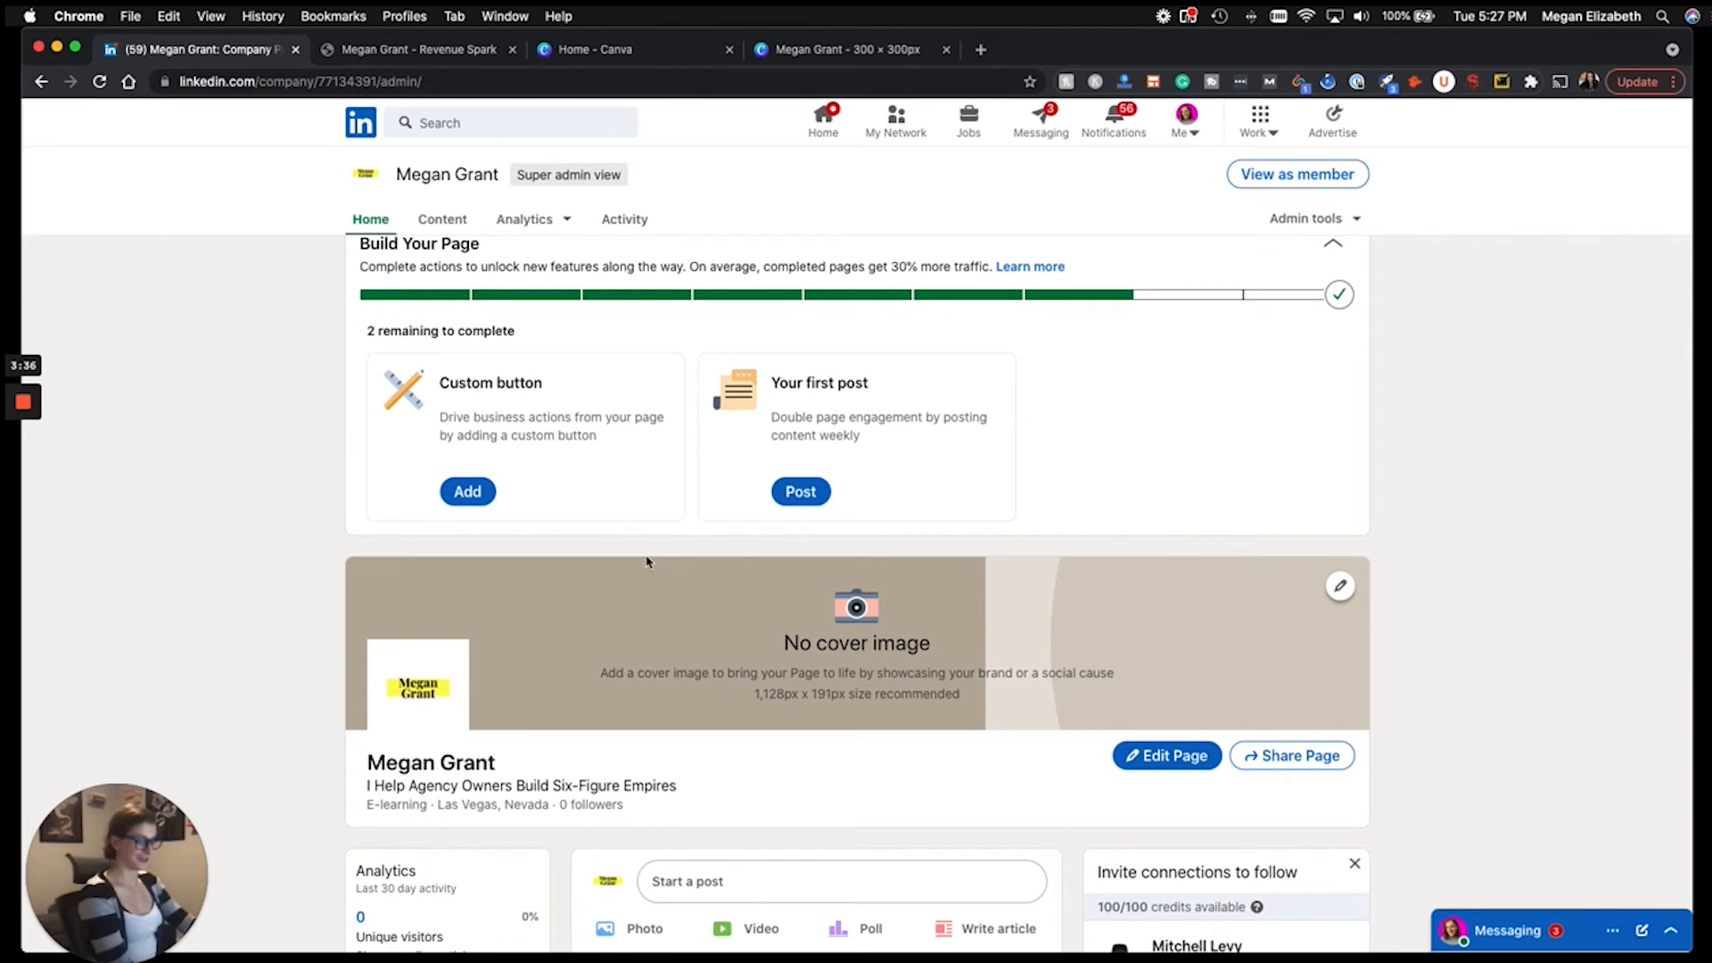
pyautogui.scroll(-1, 1175, 789)
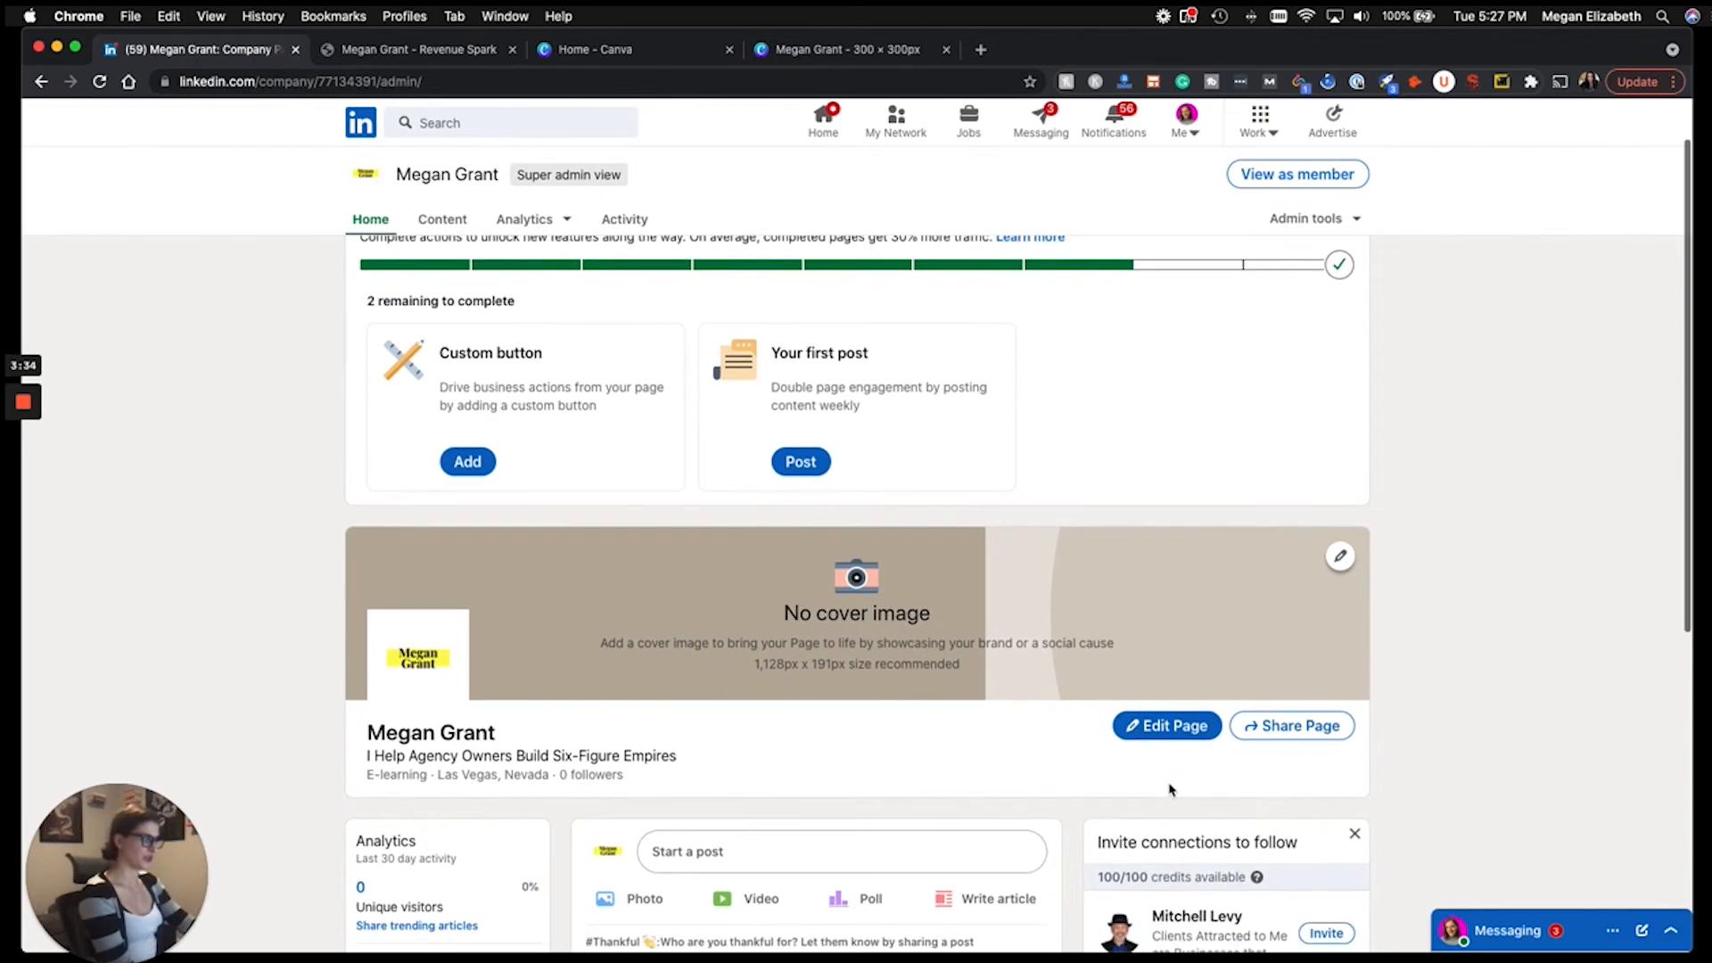
pyautogui.click(1179, 727)
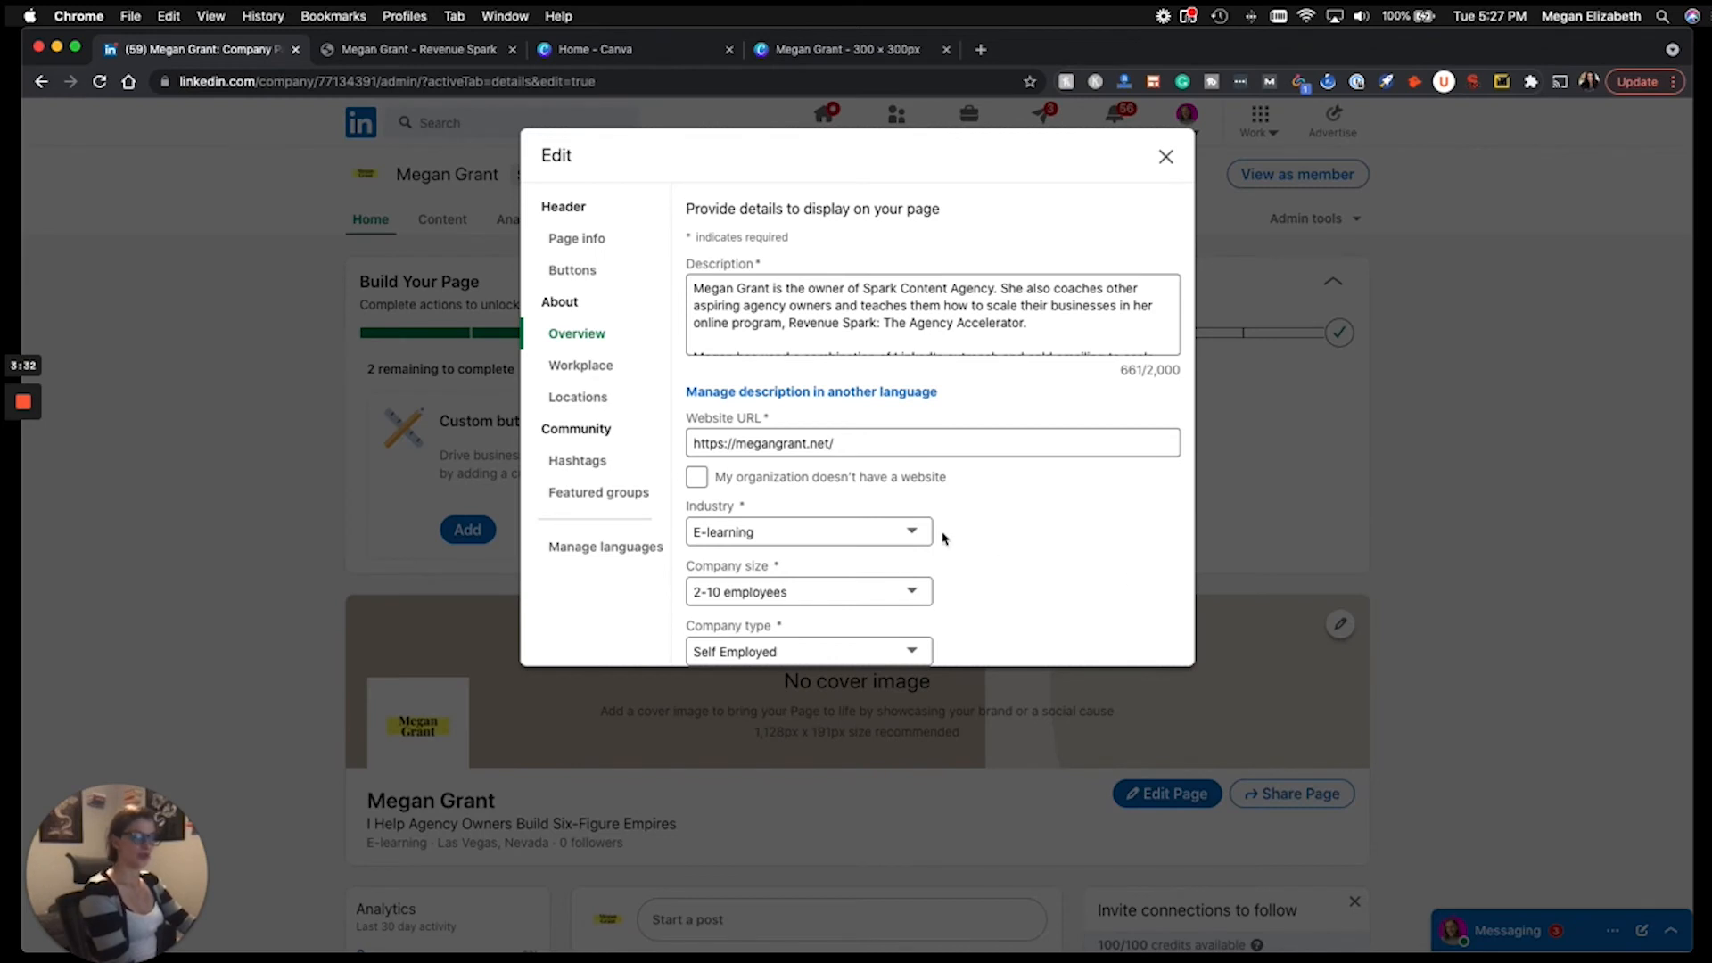
pyautogui.click(573, 239)
pyautogui.click(576, 277)
pyautogui.scroll(-2, 1013, 389)
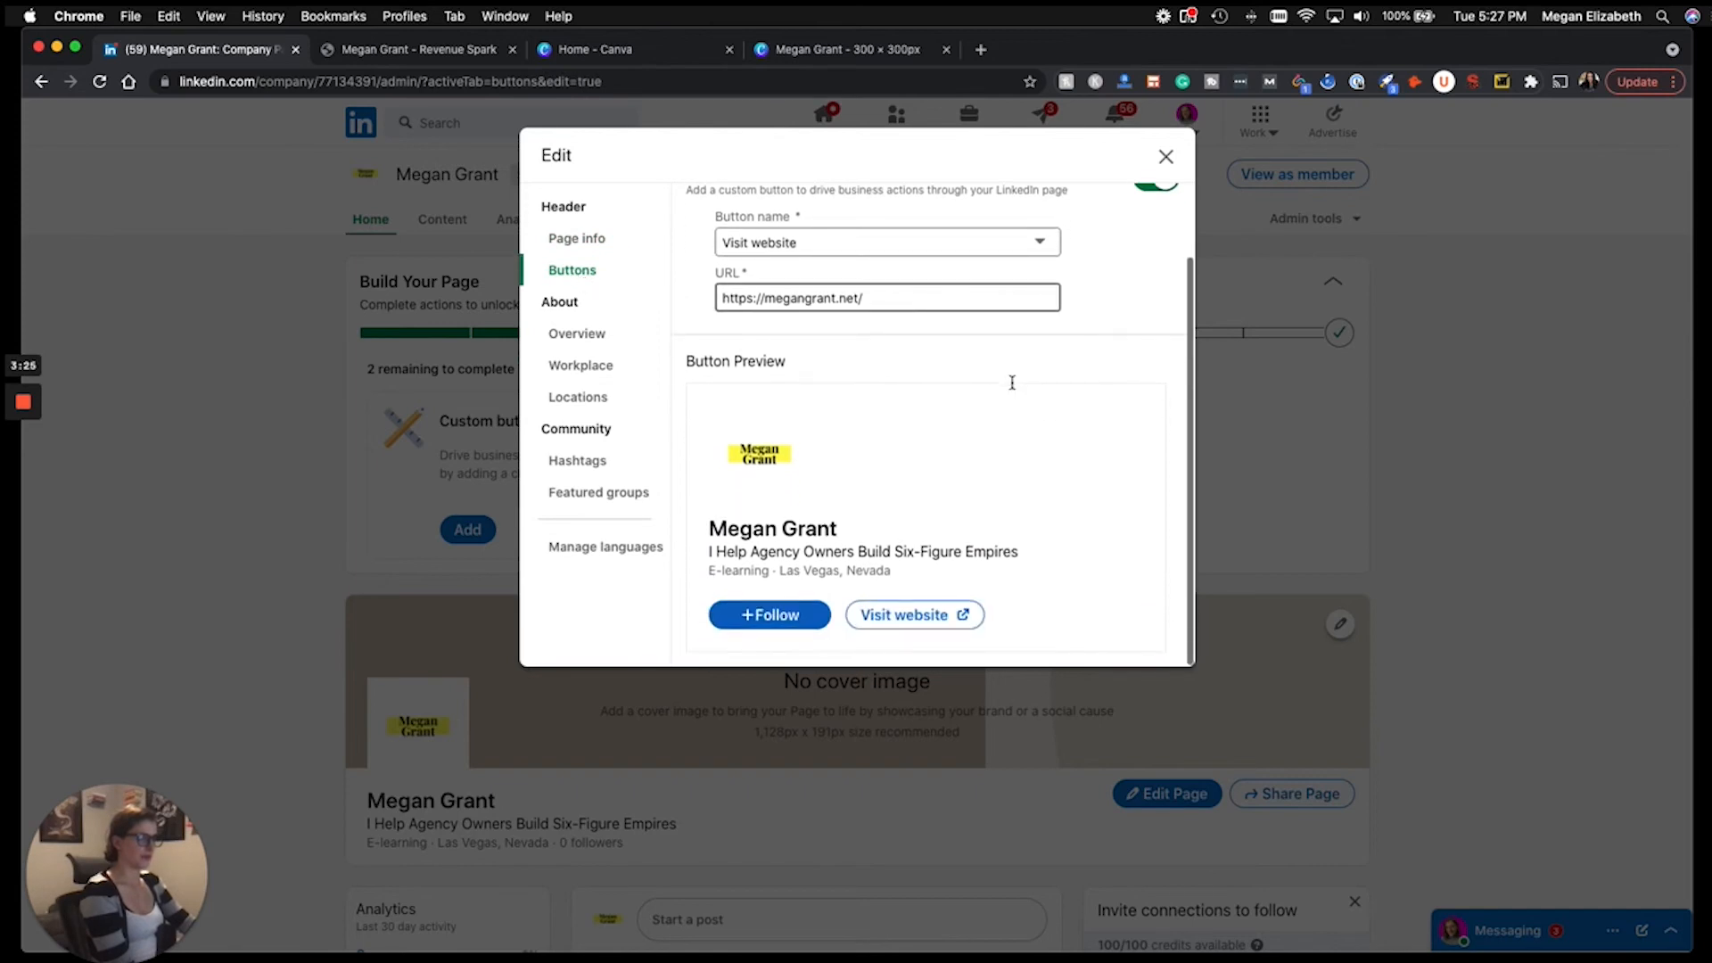
pyautogui.scroll(2, 1012, 388)
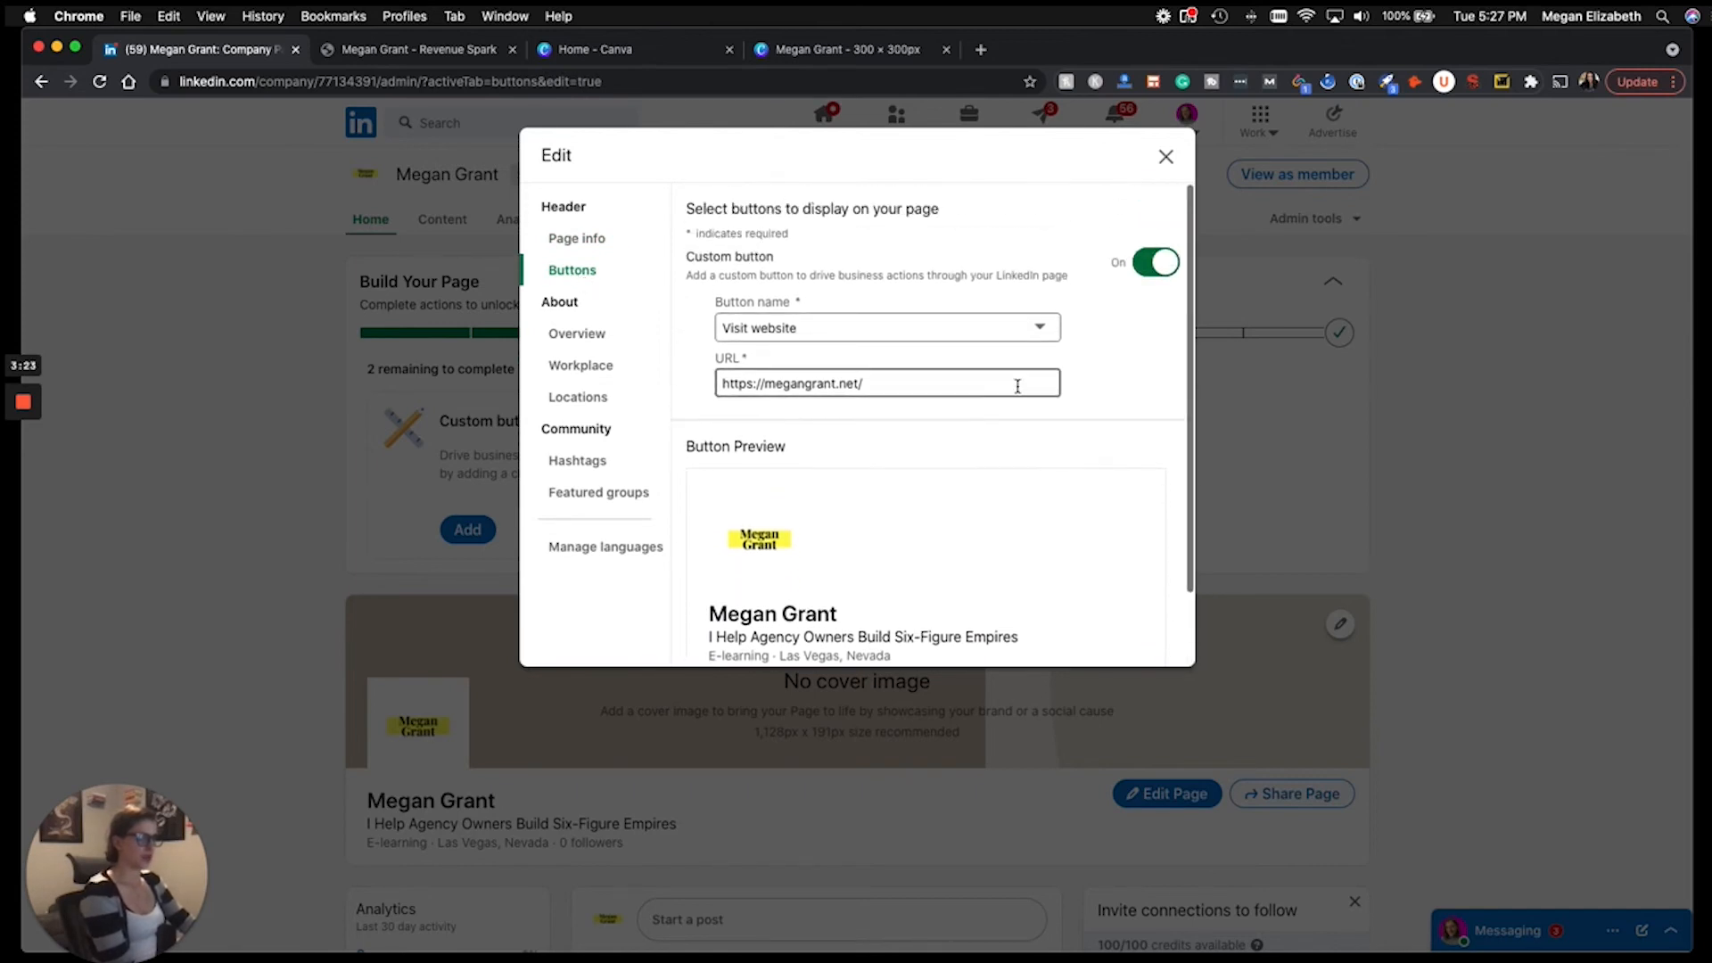
pyautogui.click(1168, 161)
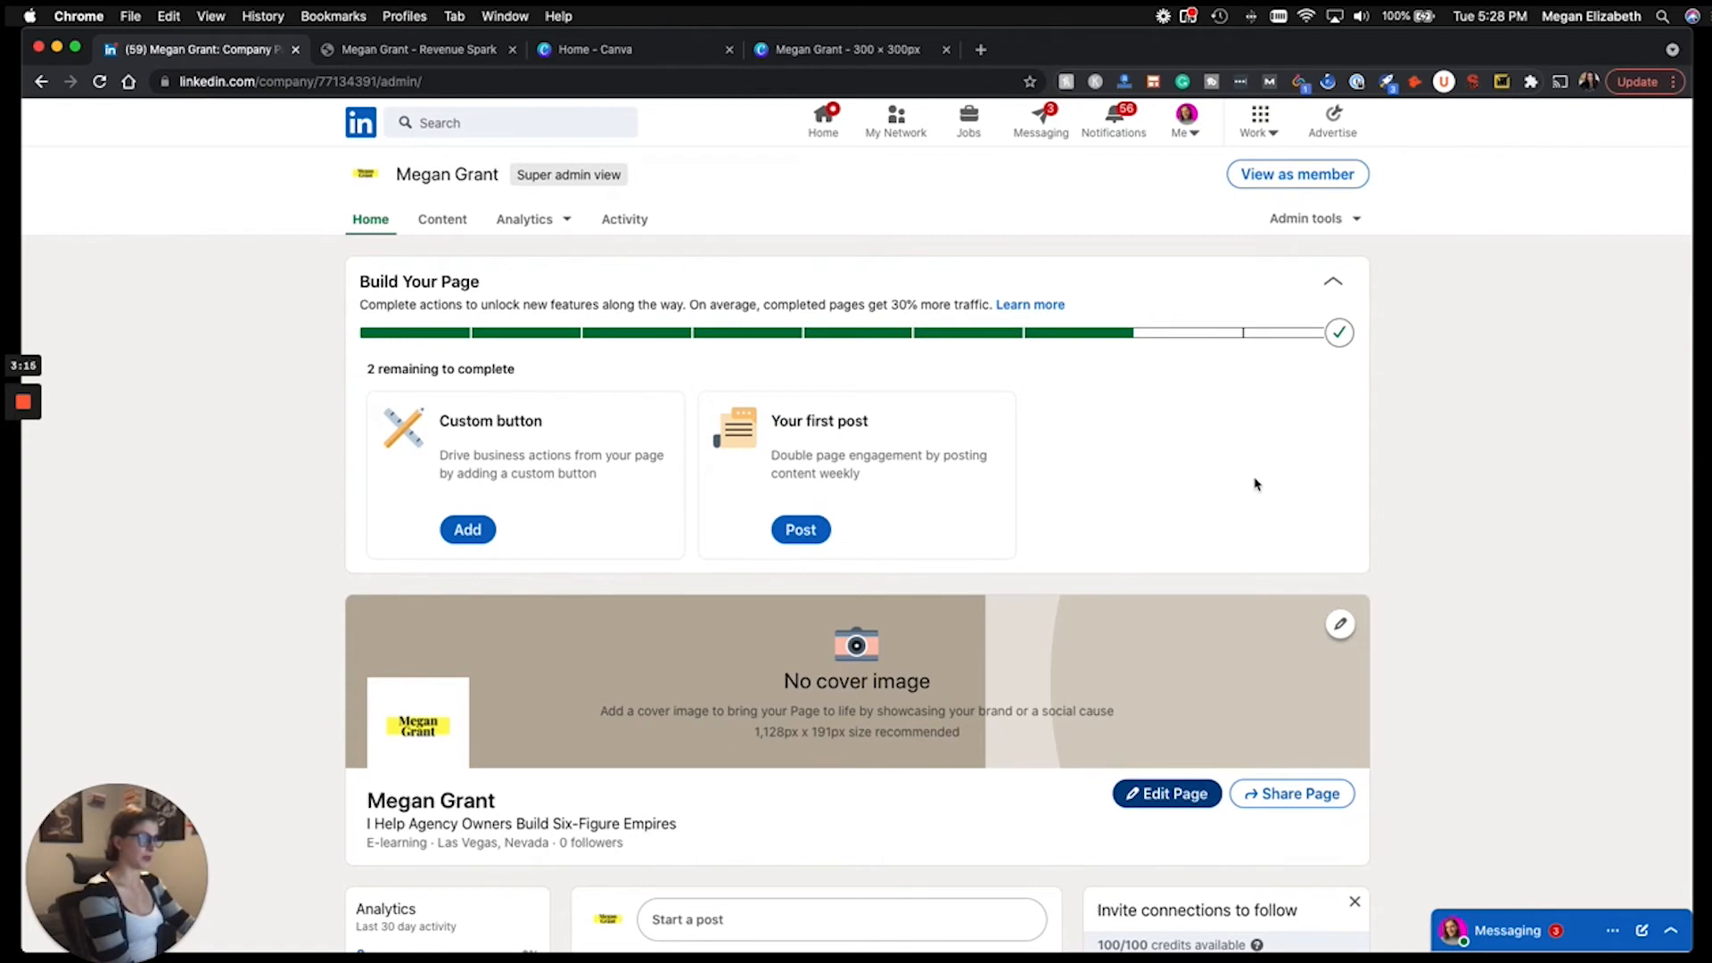
pyautogui.scroll(-2, 1488, 504)
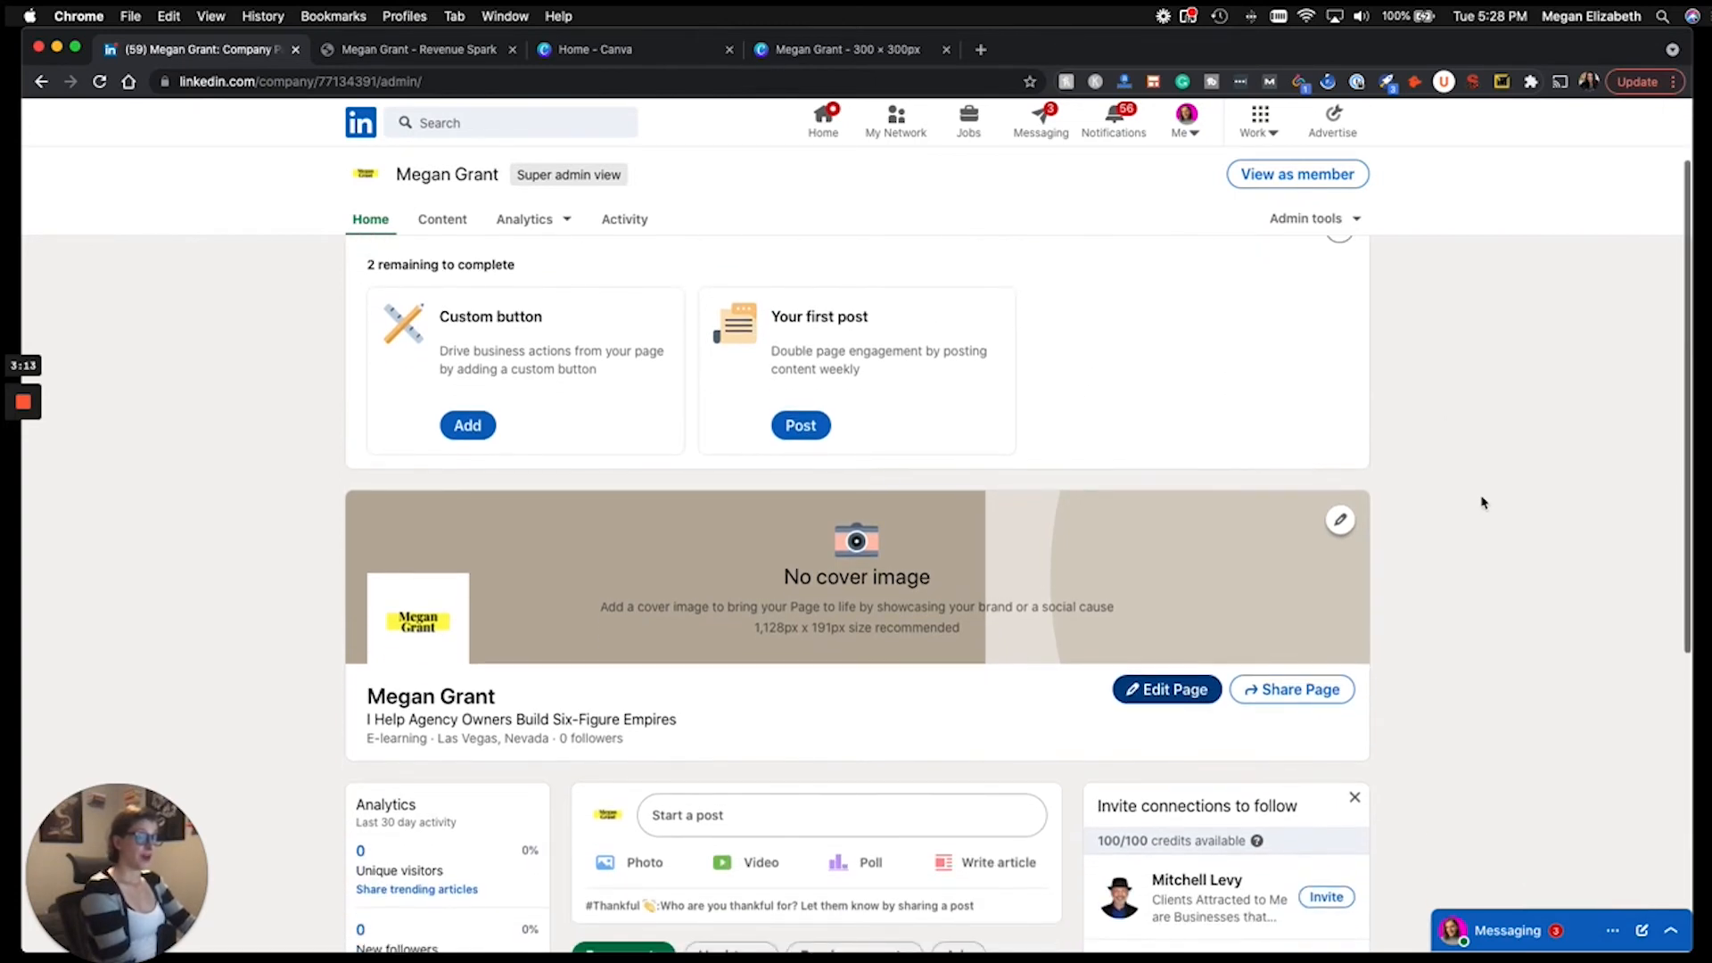
pyautogui.scroll(-3, 1487, 505)
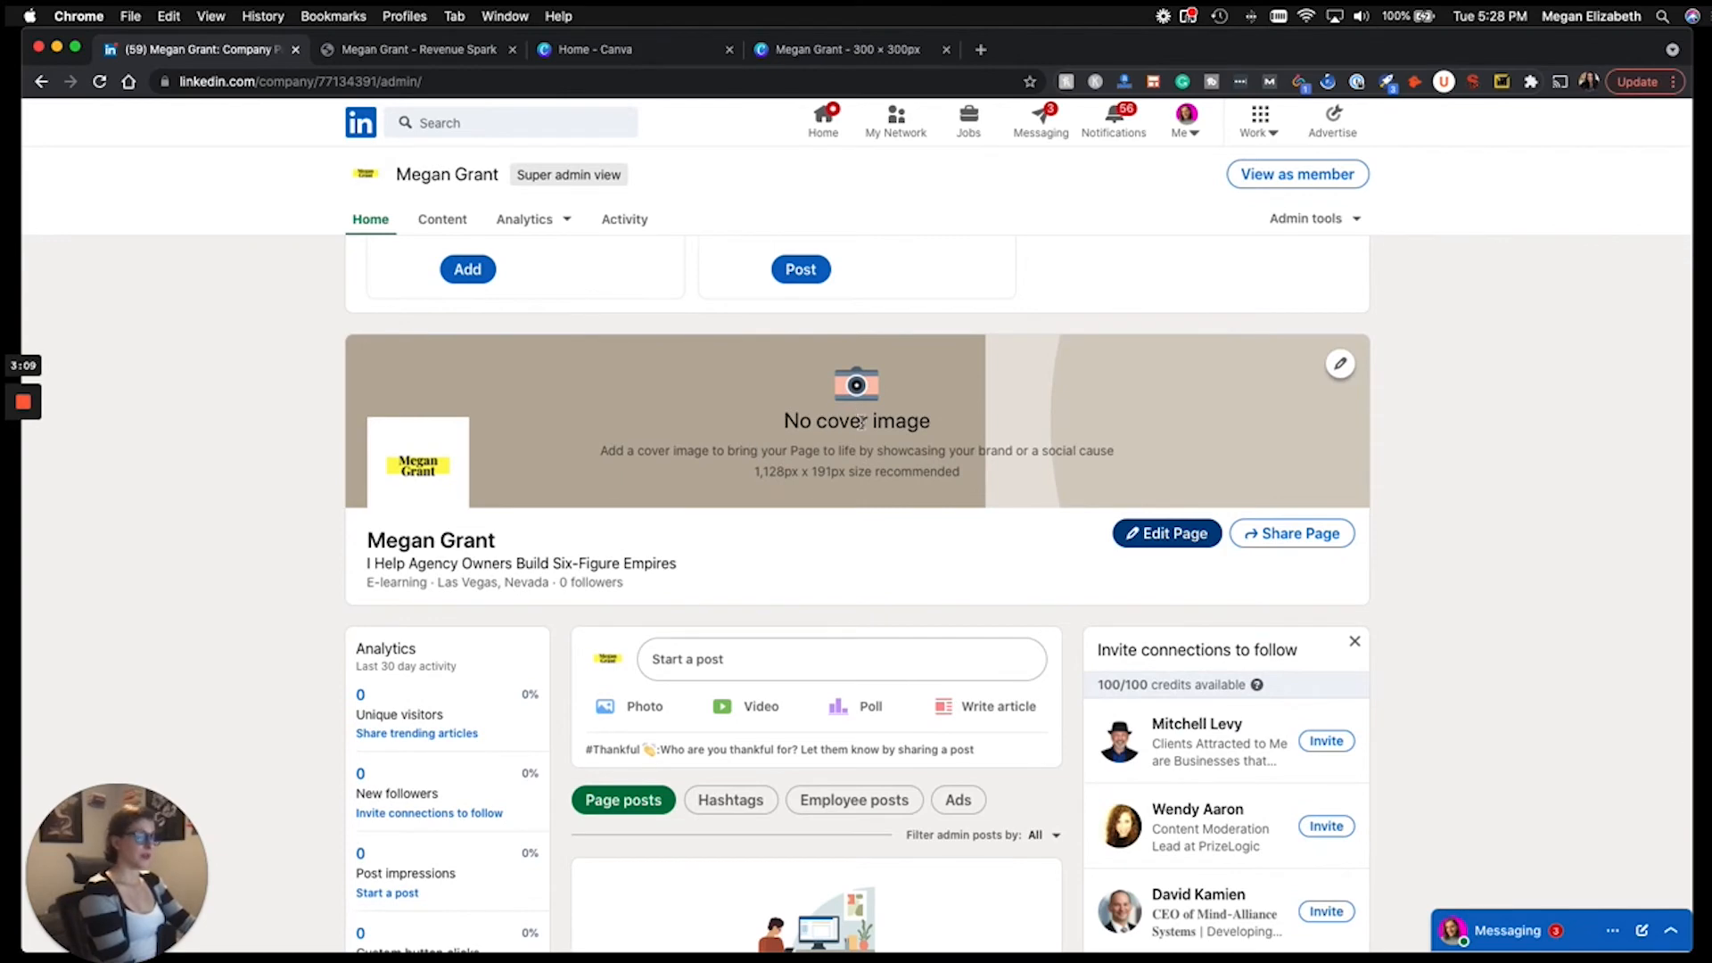
# Set Canva's custom design width to 1128, copied from LinkedIn's recommended cover size.
pyautogui.click(656, 54)
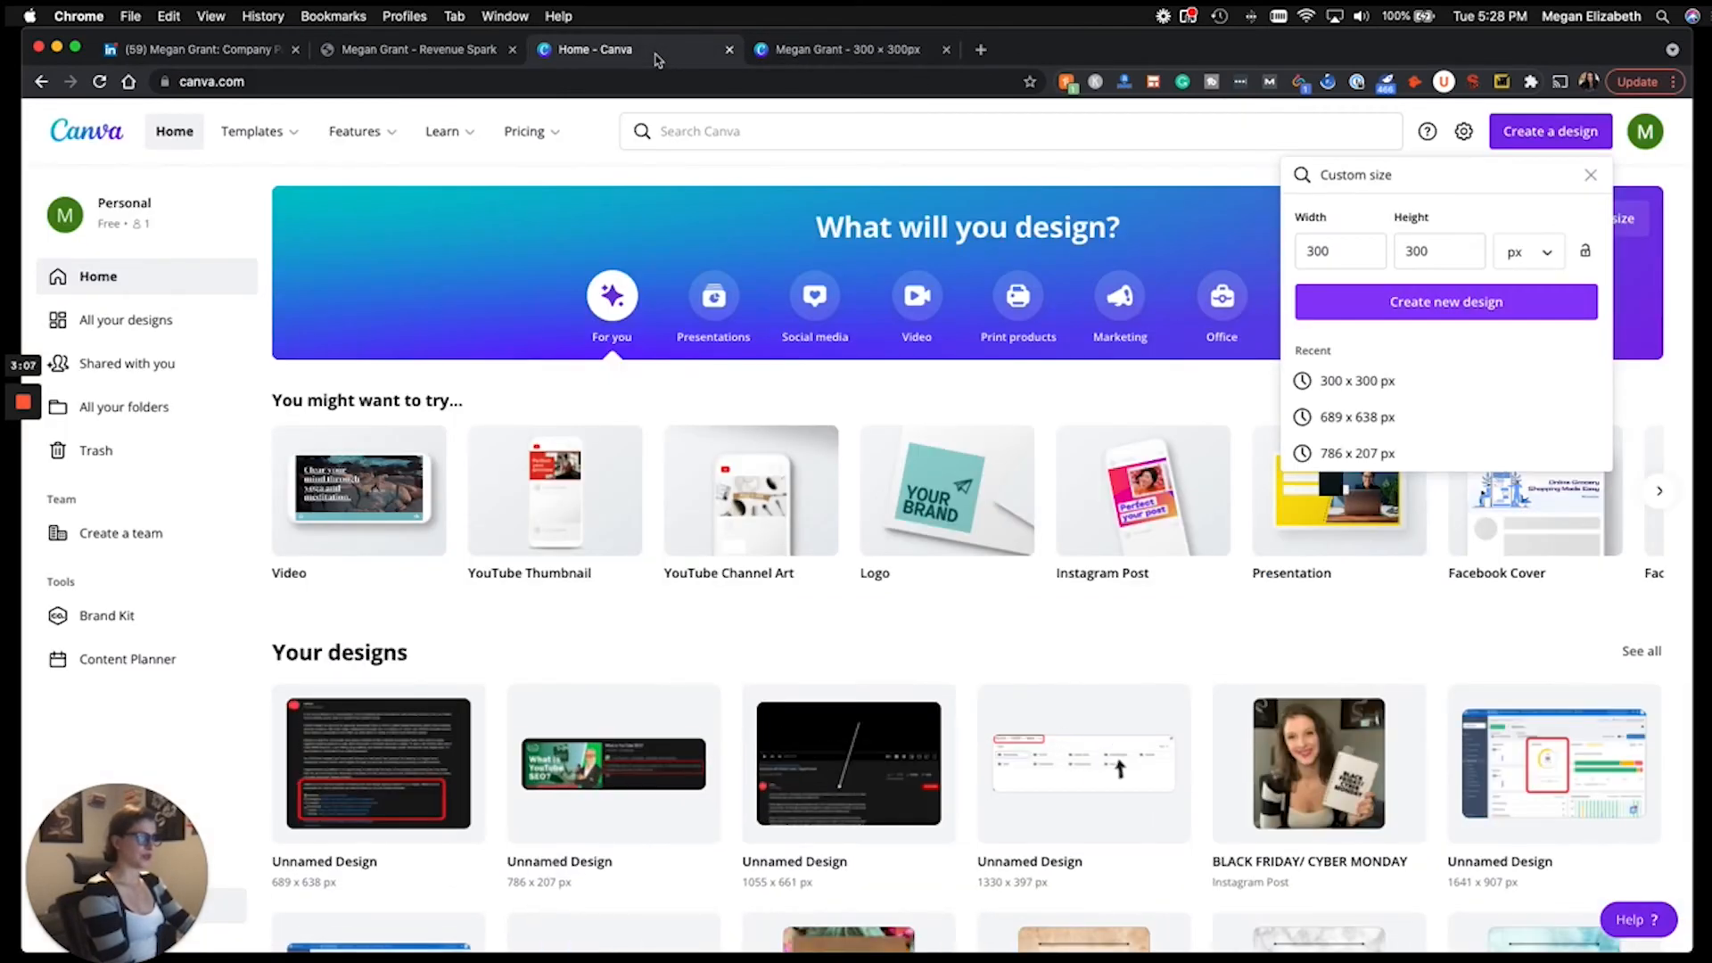
pyautogui.click(206, 54)
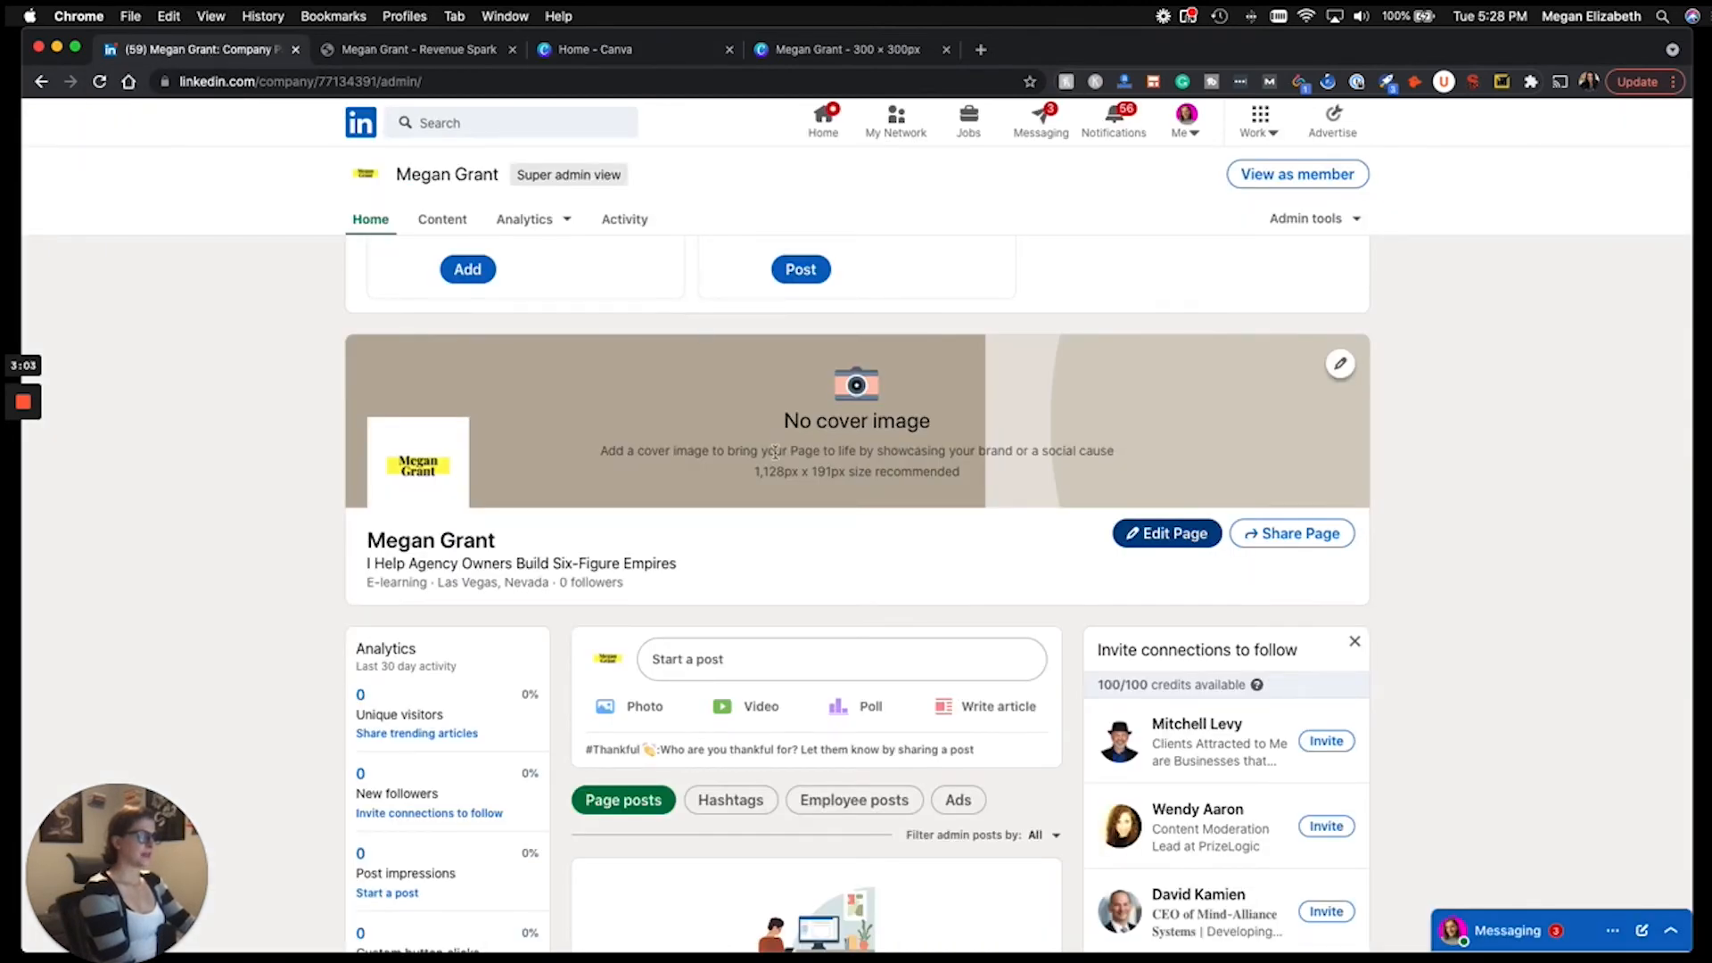
pyautogui.moveTo(756, 475); pyautogui.dragTo(789, 480)
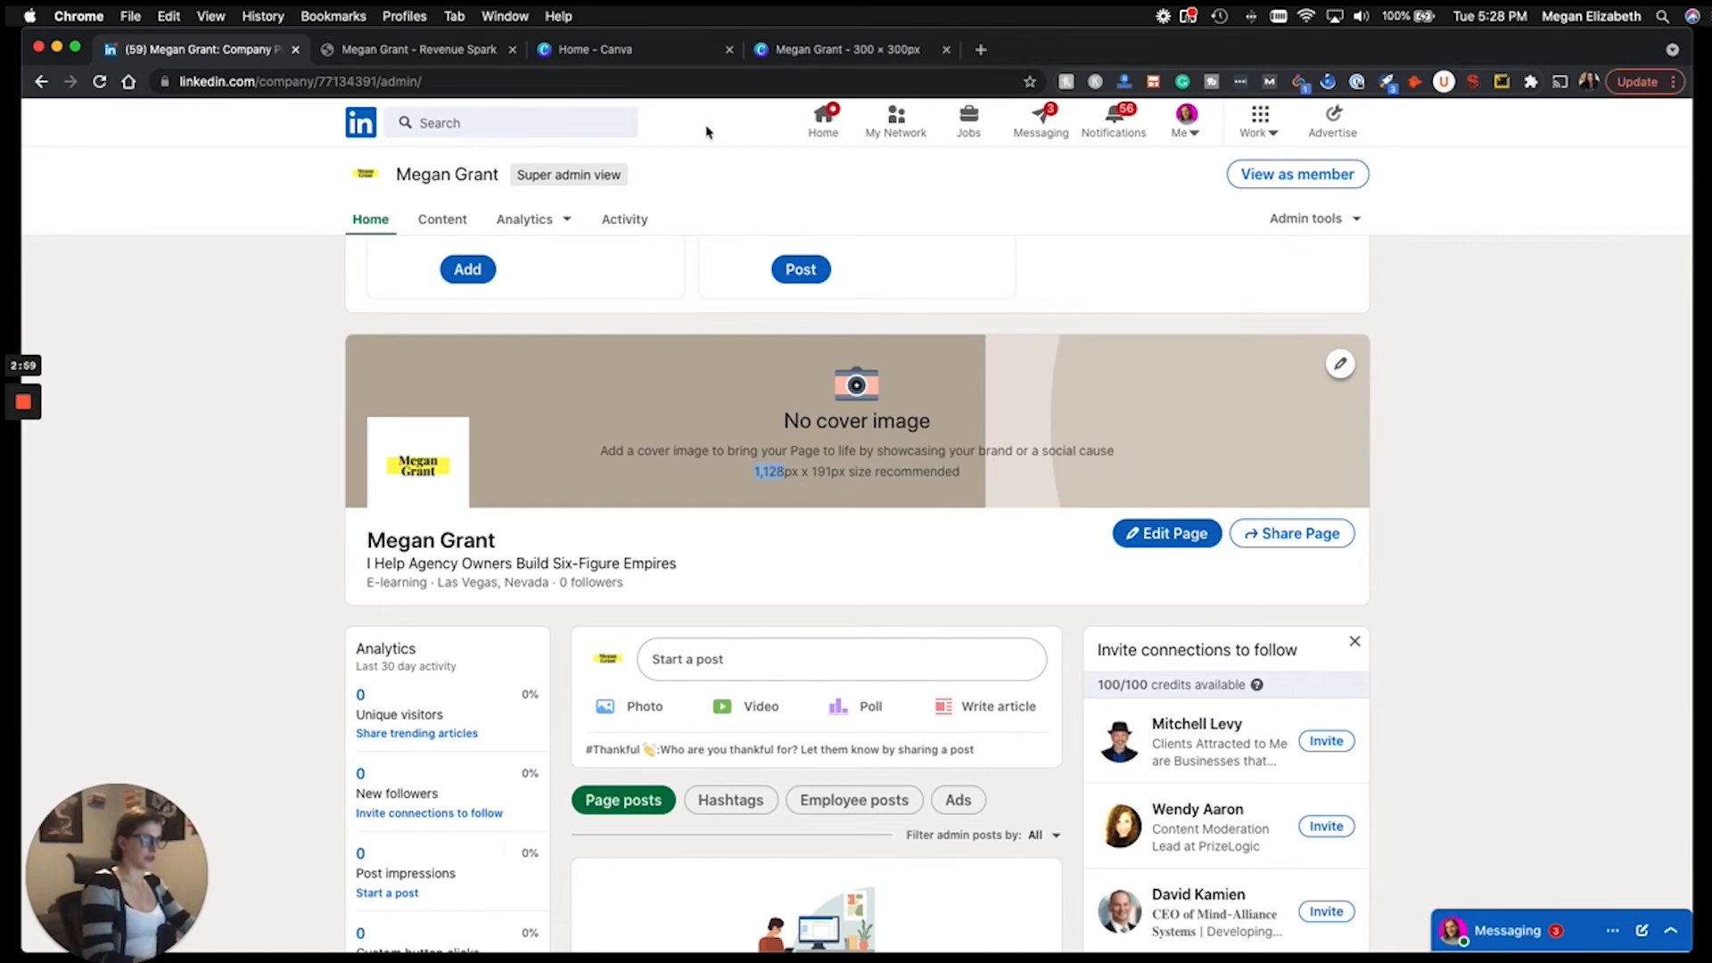
pyautogui.click(585, 49)
pyautogui.click(1341, 251)
pyautogui.press('super+a')
pyautogui.write('1128')
# Set the height to 191 px, create the 1128 × 191 design, and return to LinkedIn.
pyautogui.click(242, 55)
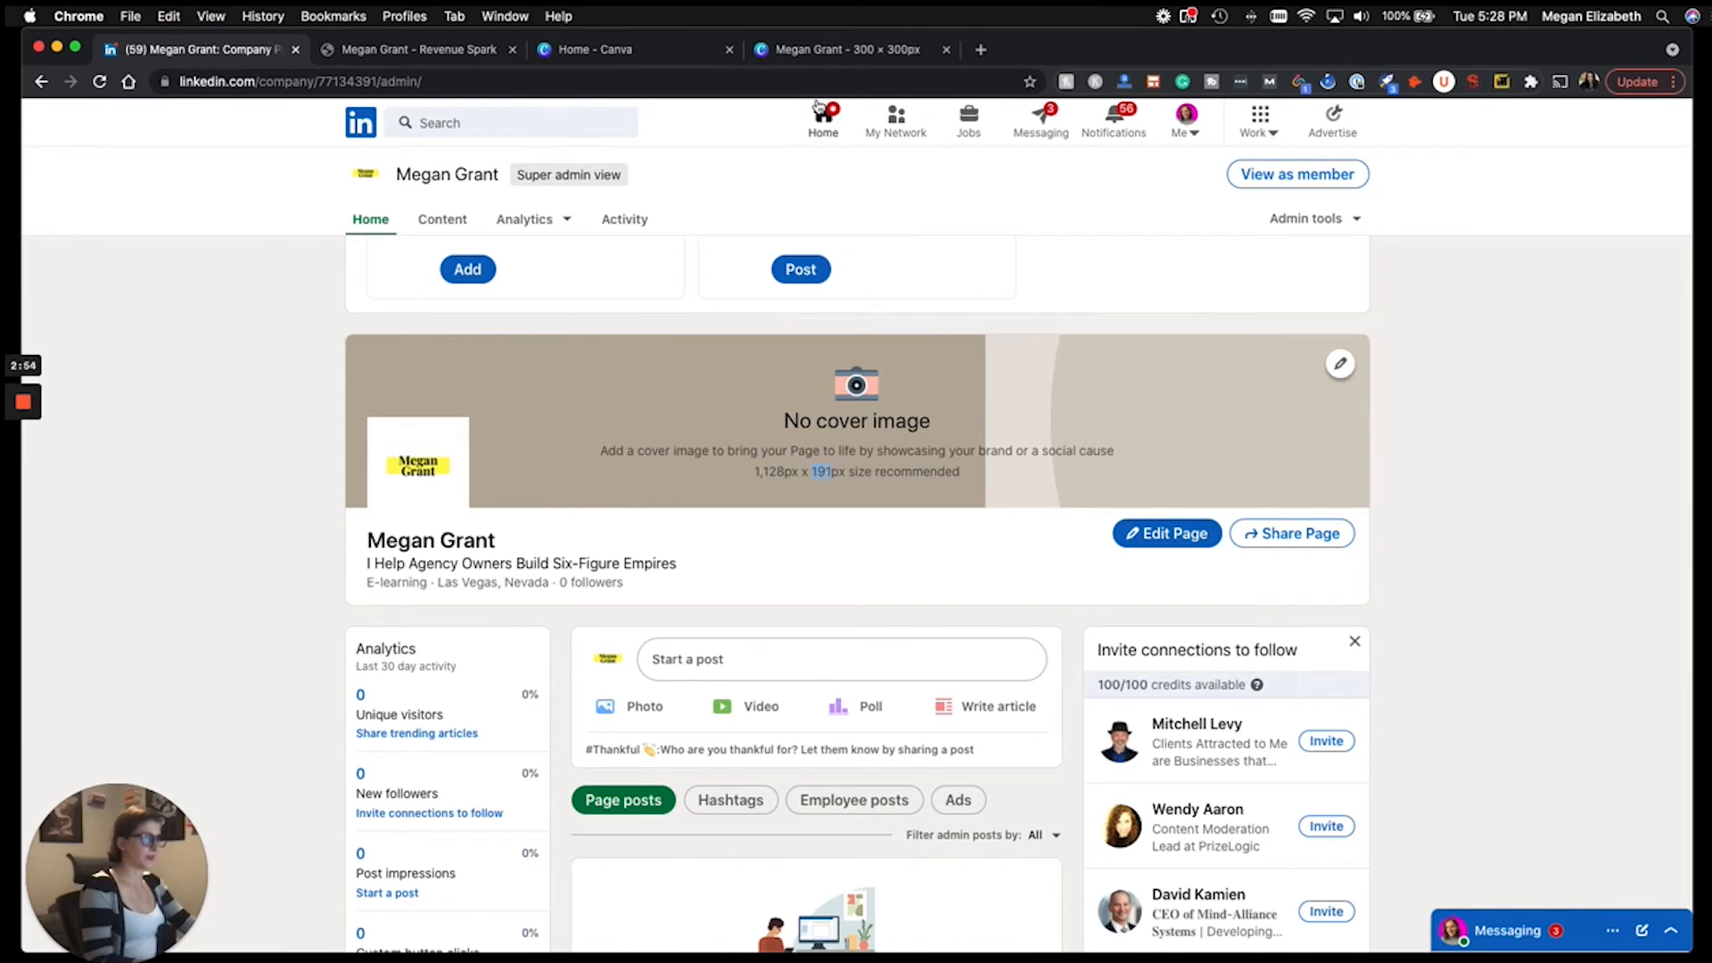
pyautogui.click(633, 50)
pyautogui.click(1438, 252)
pyautogui.press('super+a')
pyautogui.write('191')
pyautogui.click(1447, 308)
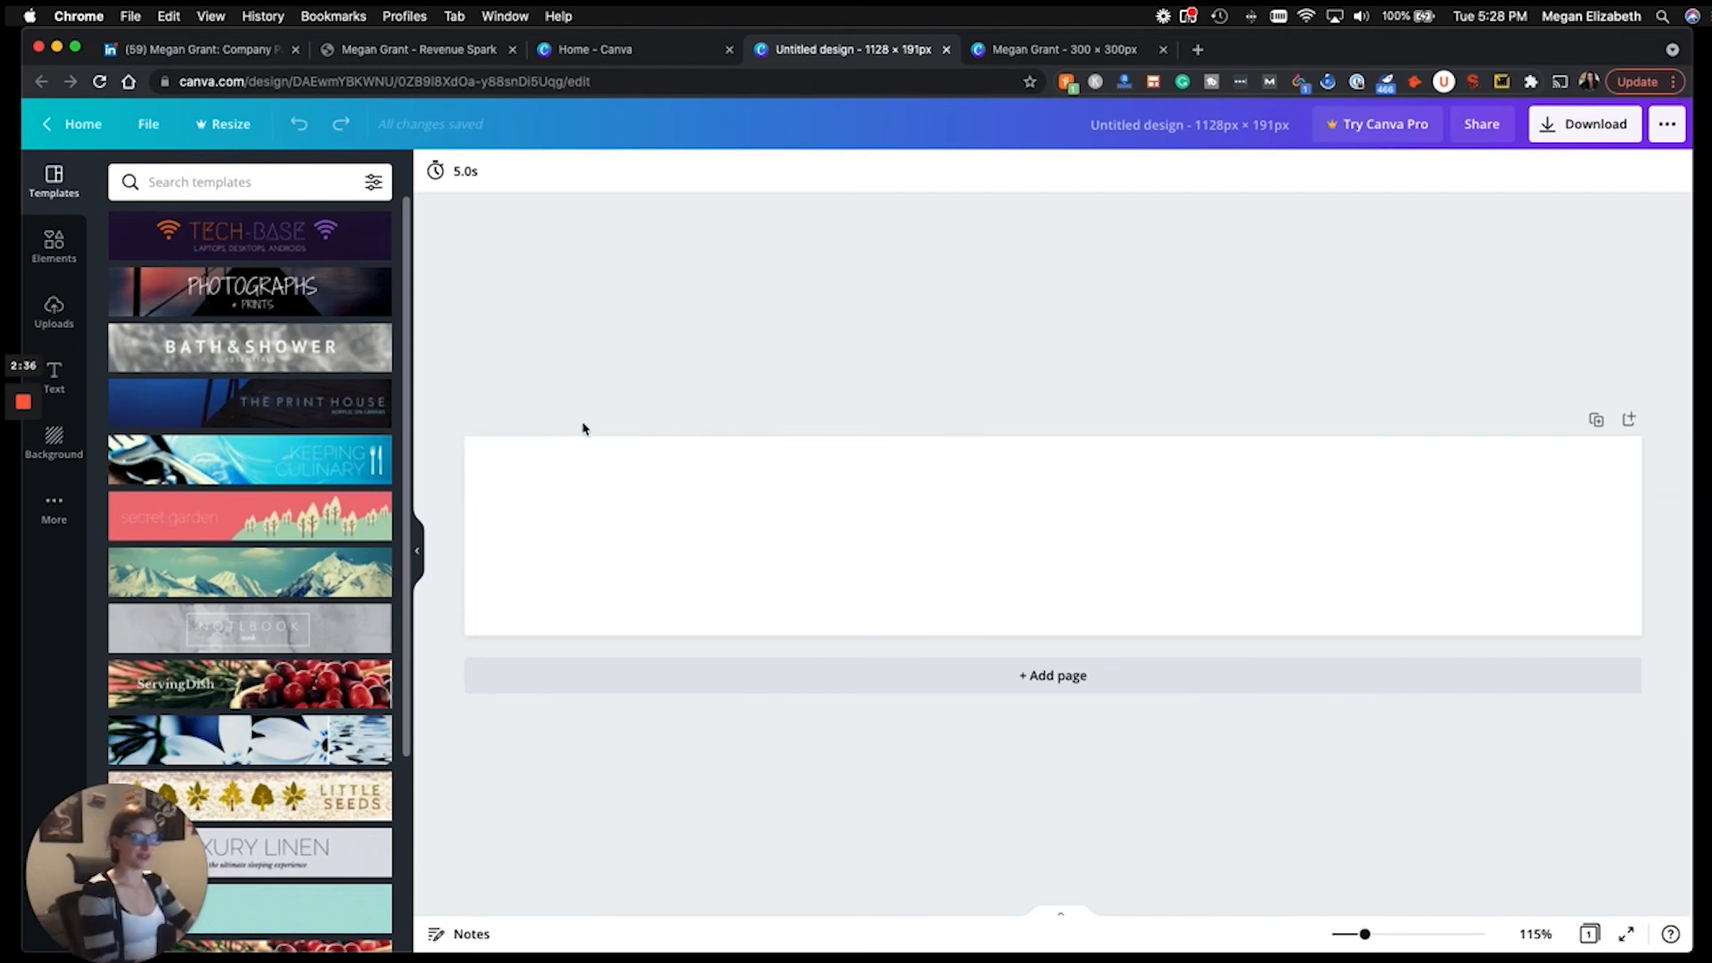
pyautogui.click(170, 50)
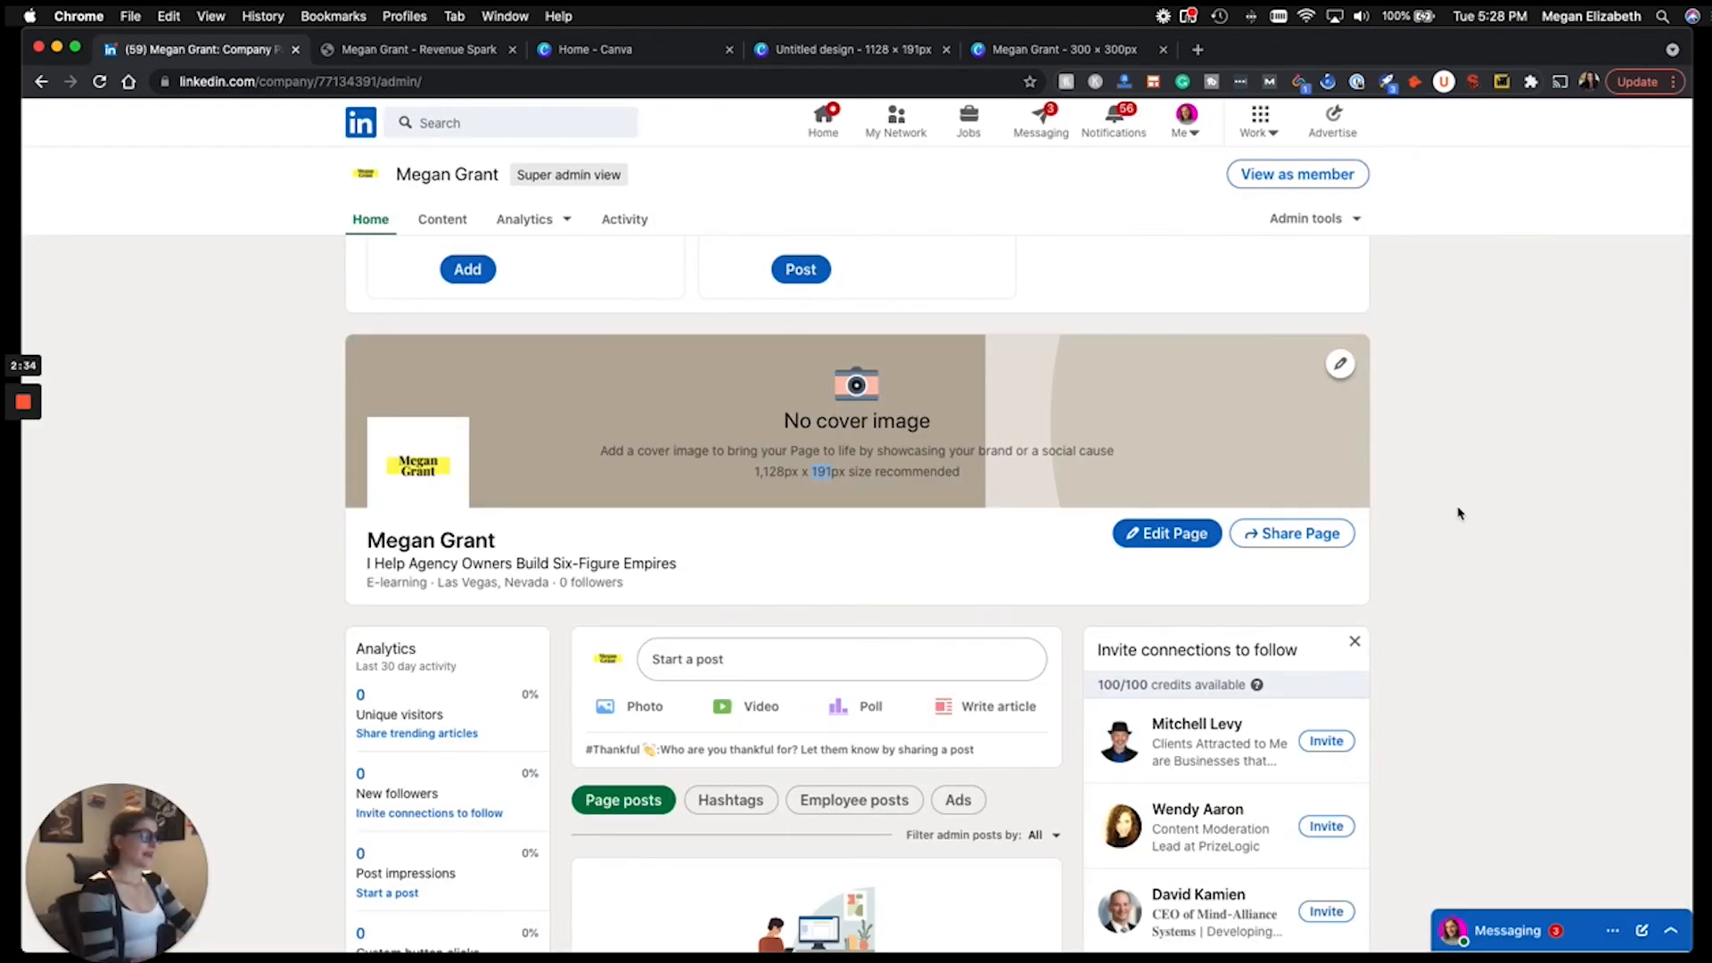
pyautogui.scroll(-2, 1467, 508)
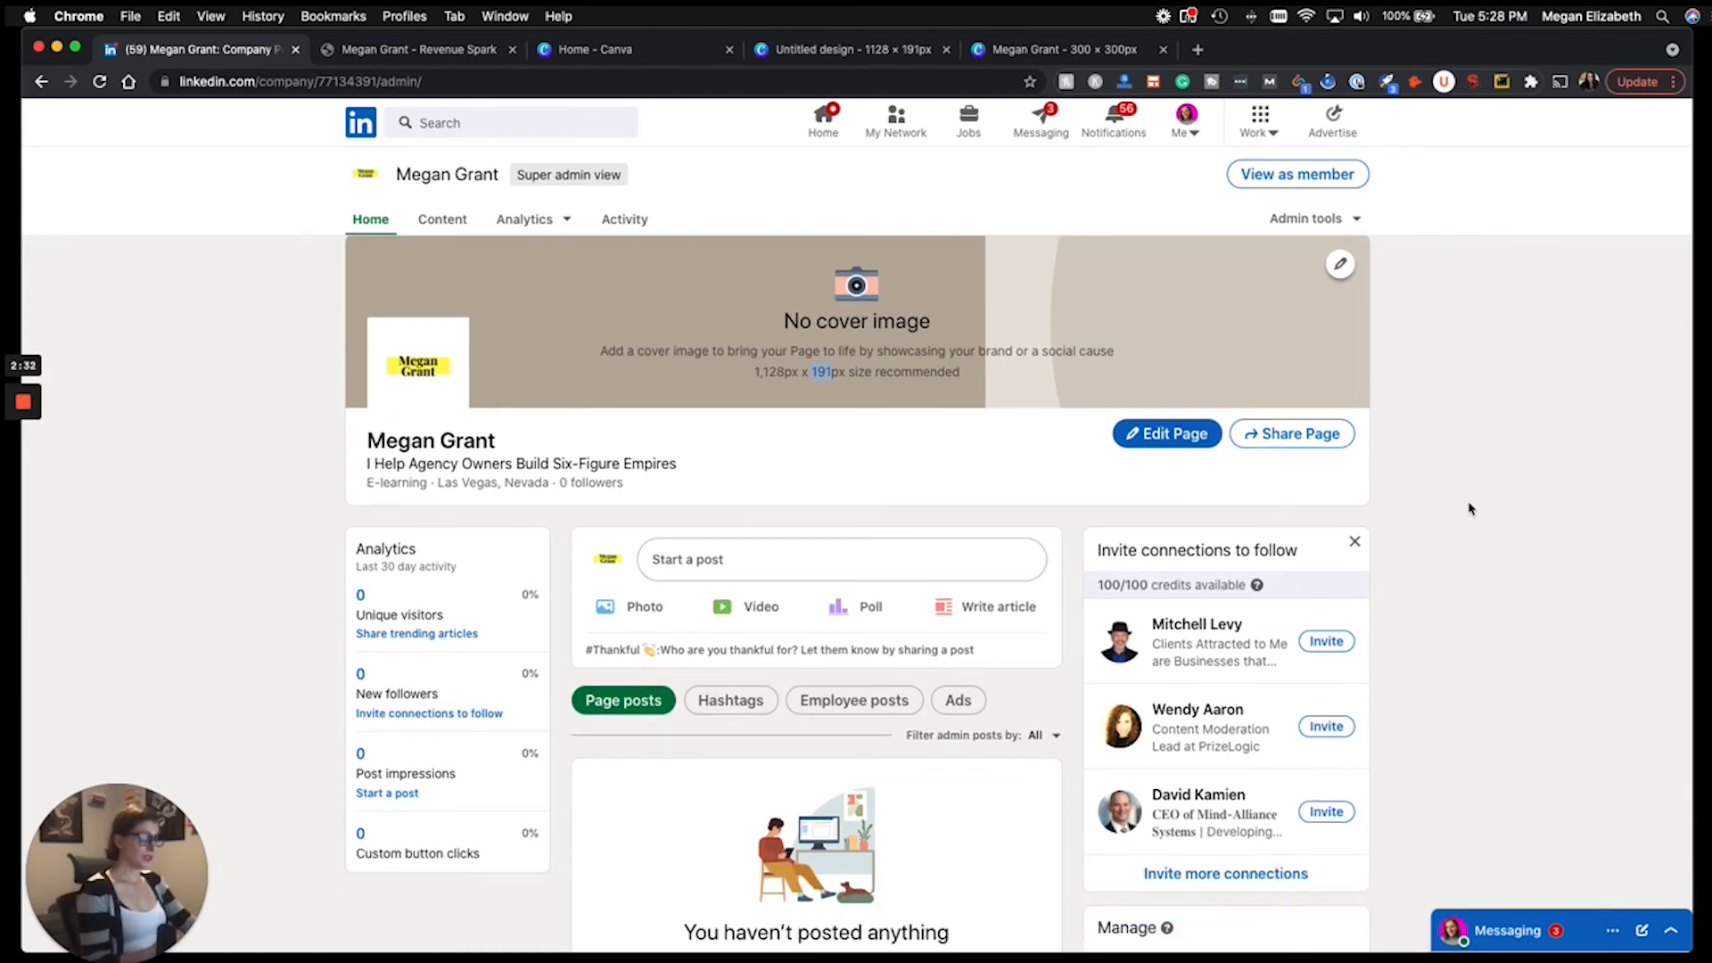
pyautogui.scroll(-5, 1470, 509)
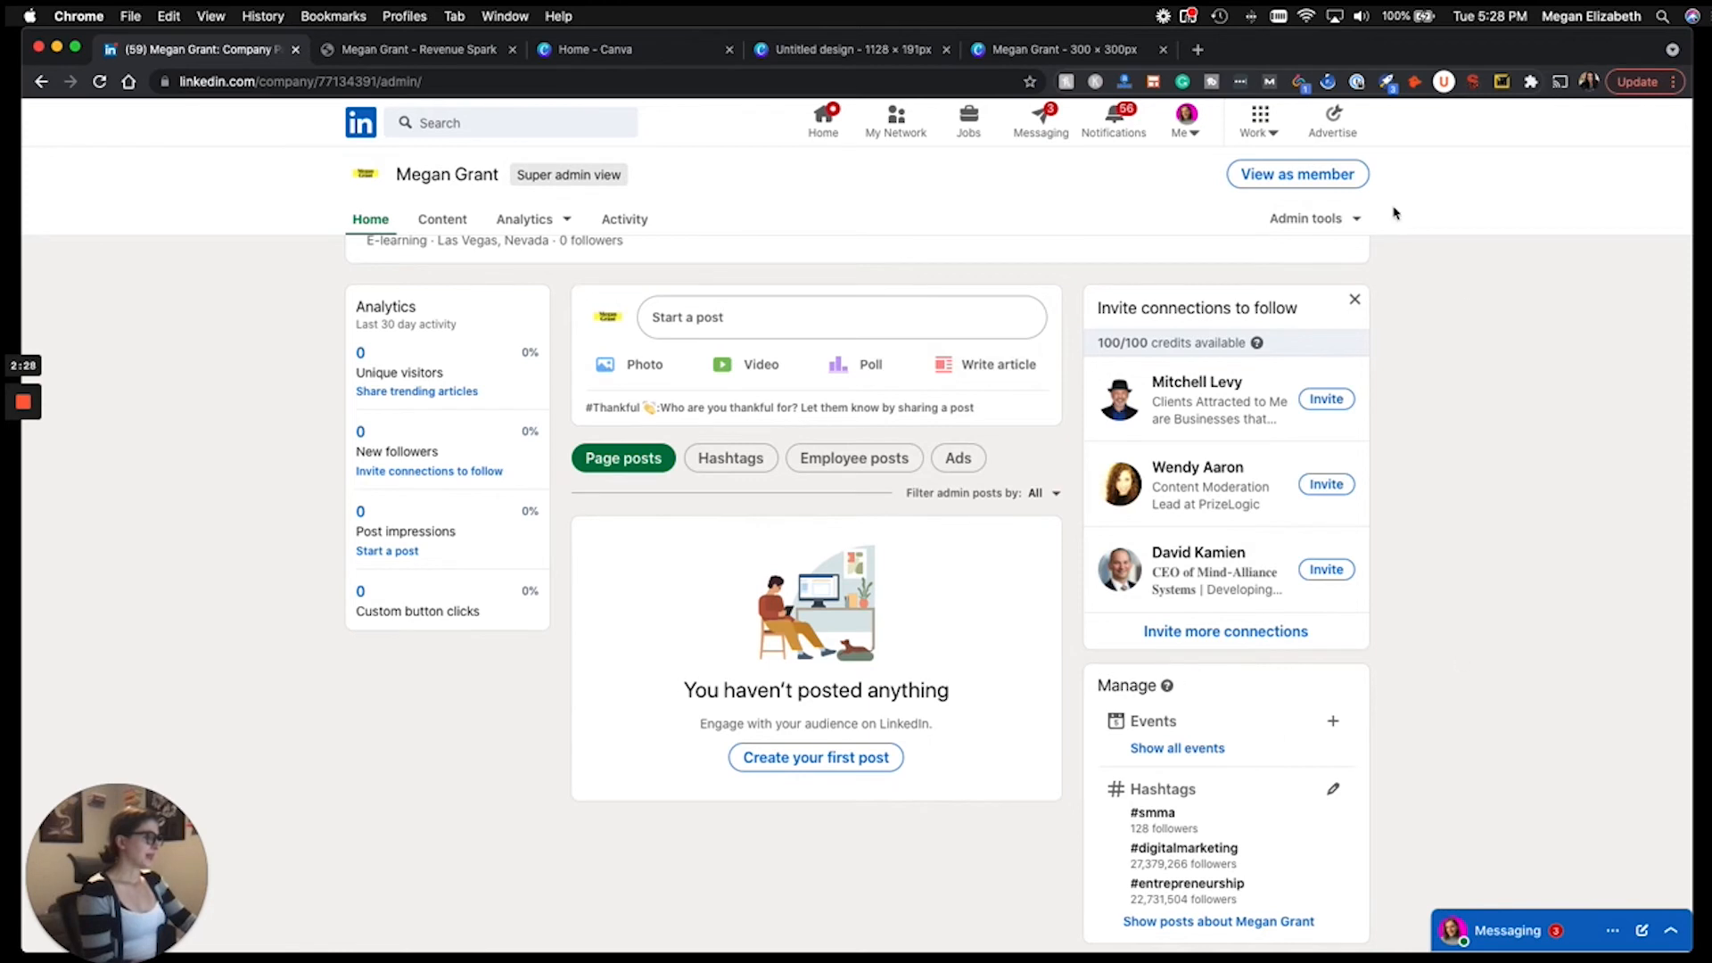
pyautogui.moveTo(1110, 306); pyautogui.dragTo(1325, 313)
pyautogui.click(1469, 345)
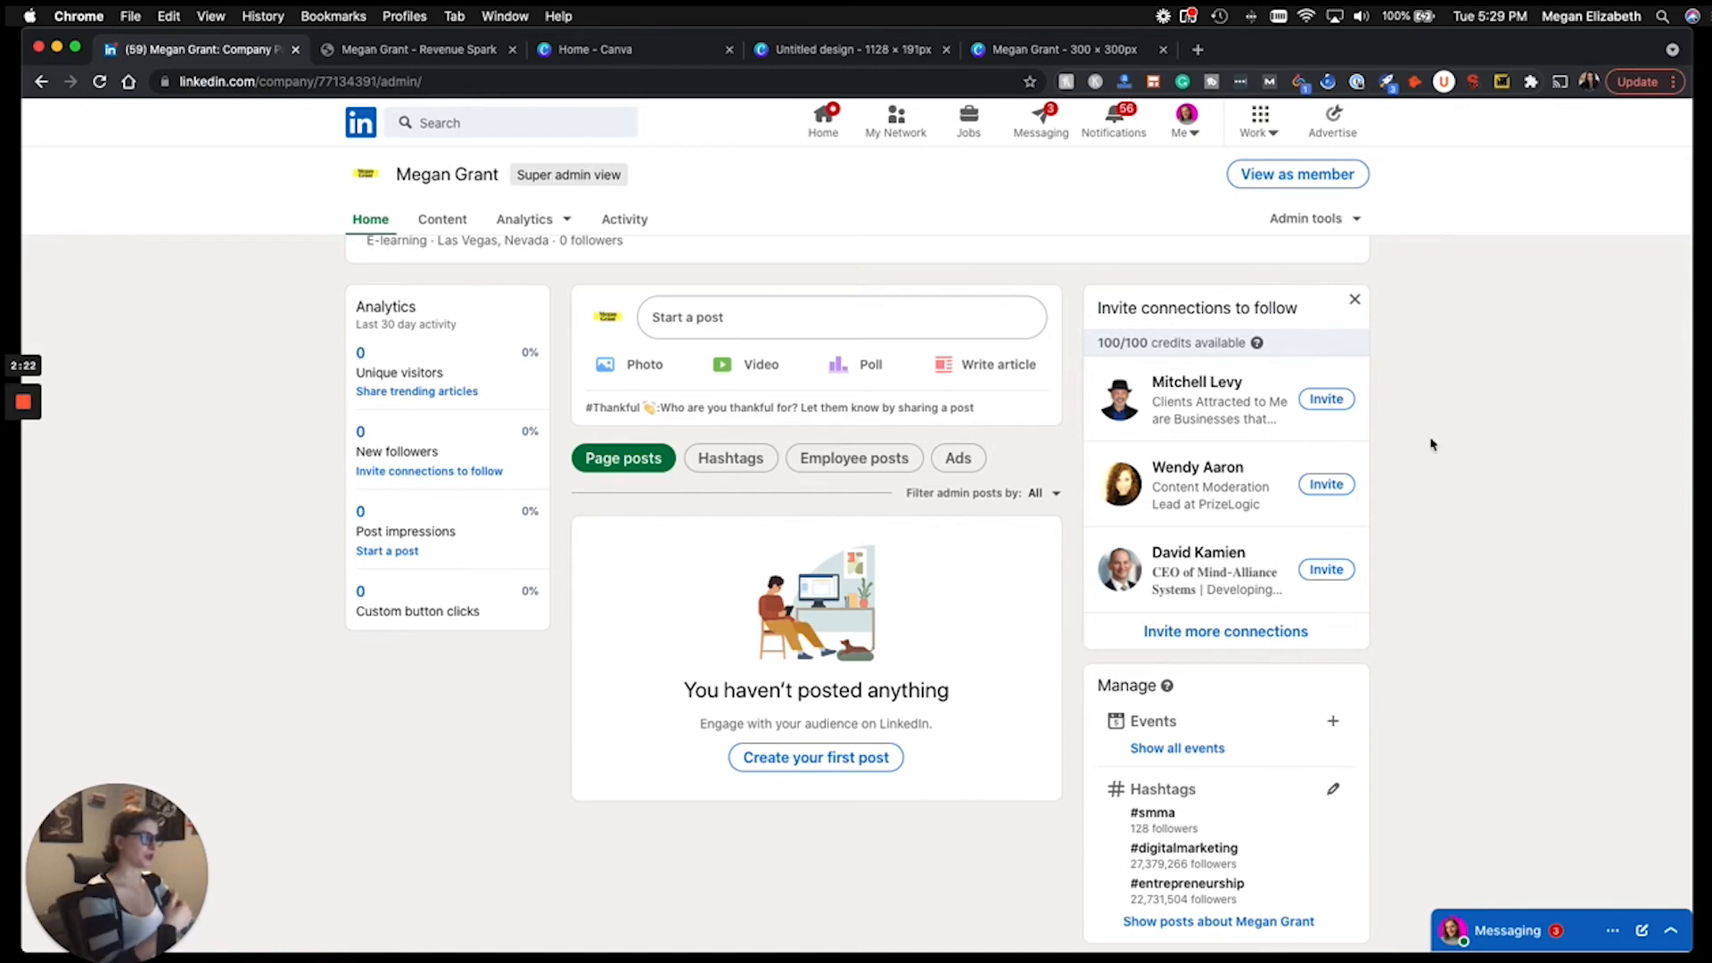
pyautogui.scroll(1, 1441, 535)
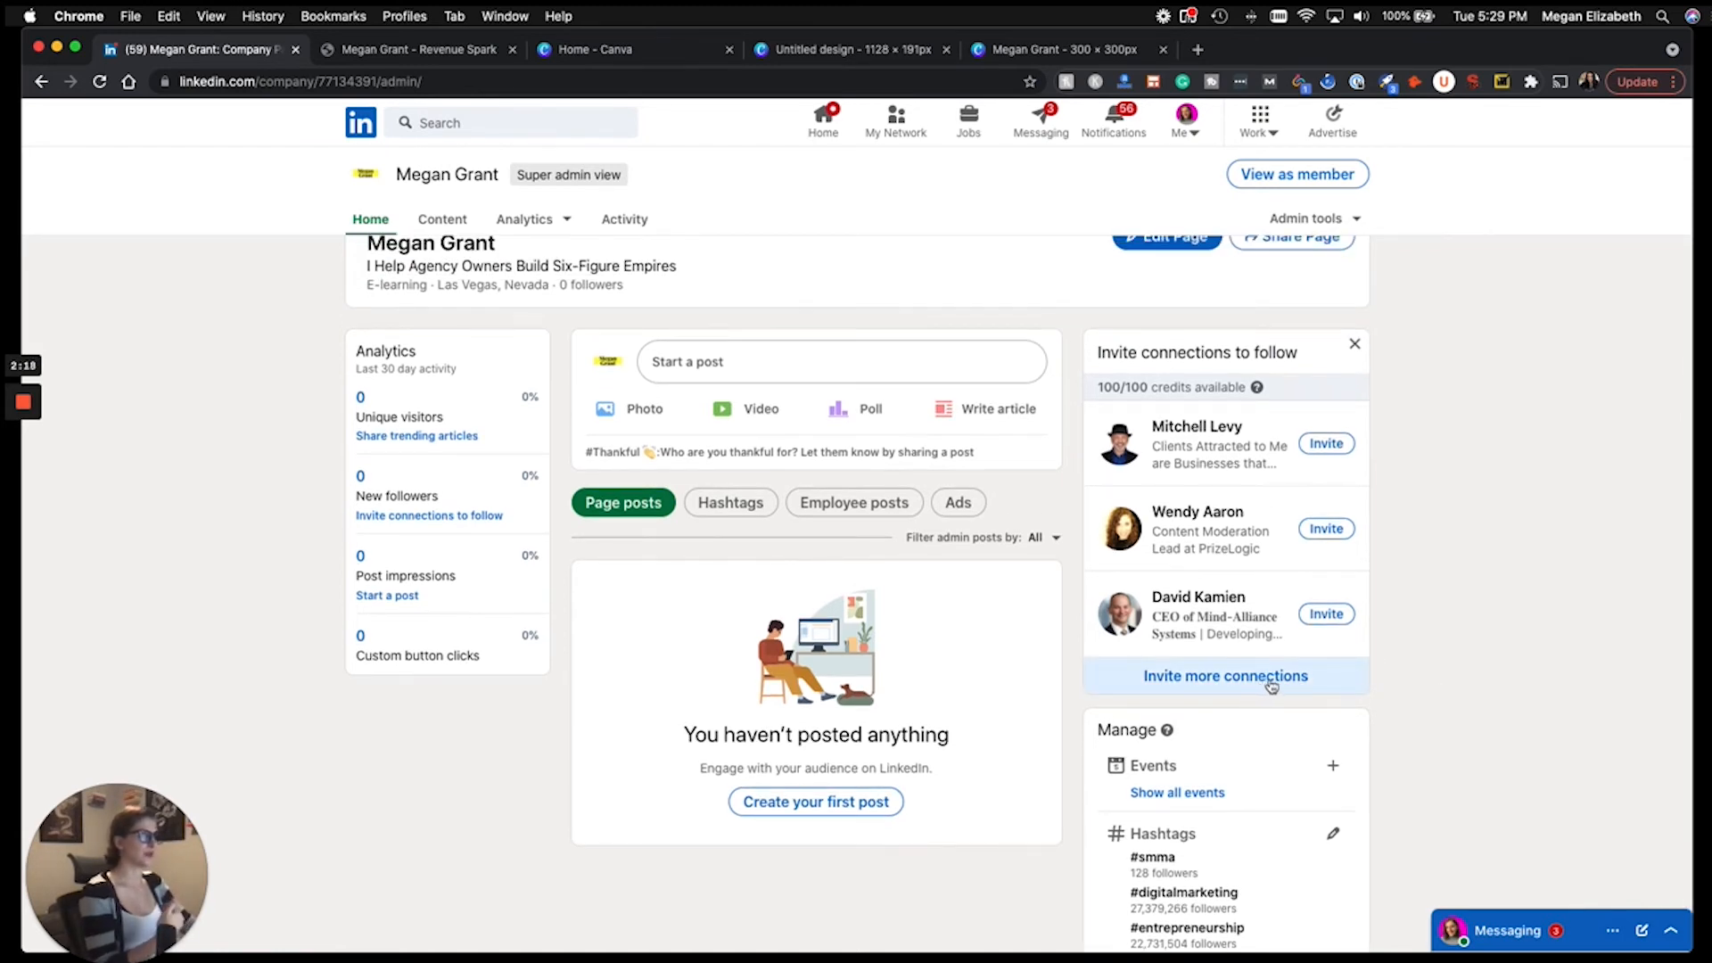
pyautogui.scroll(2, 1502, 699)
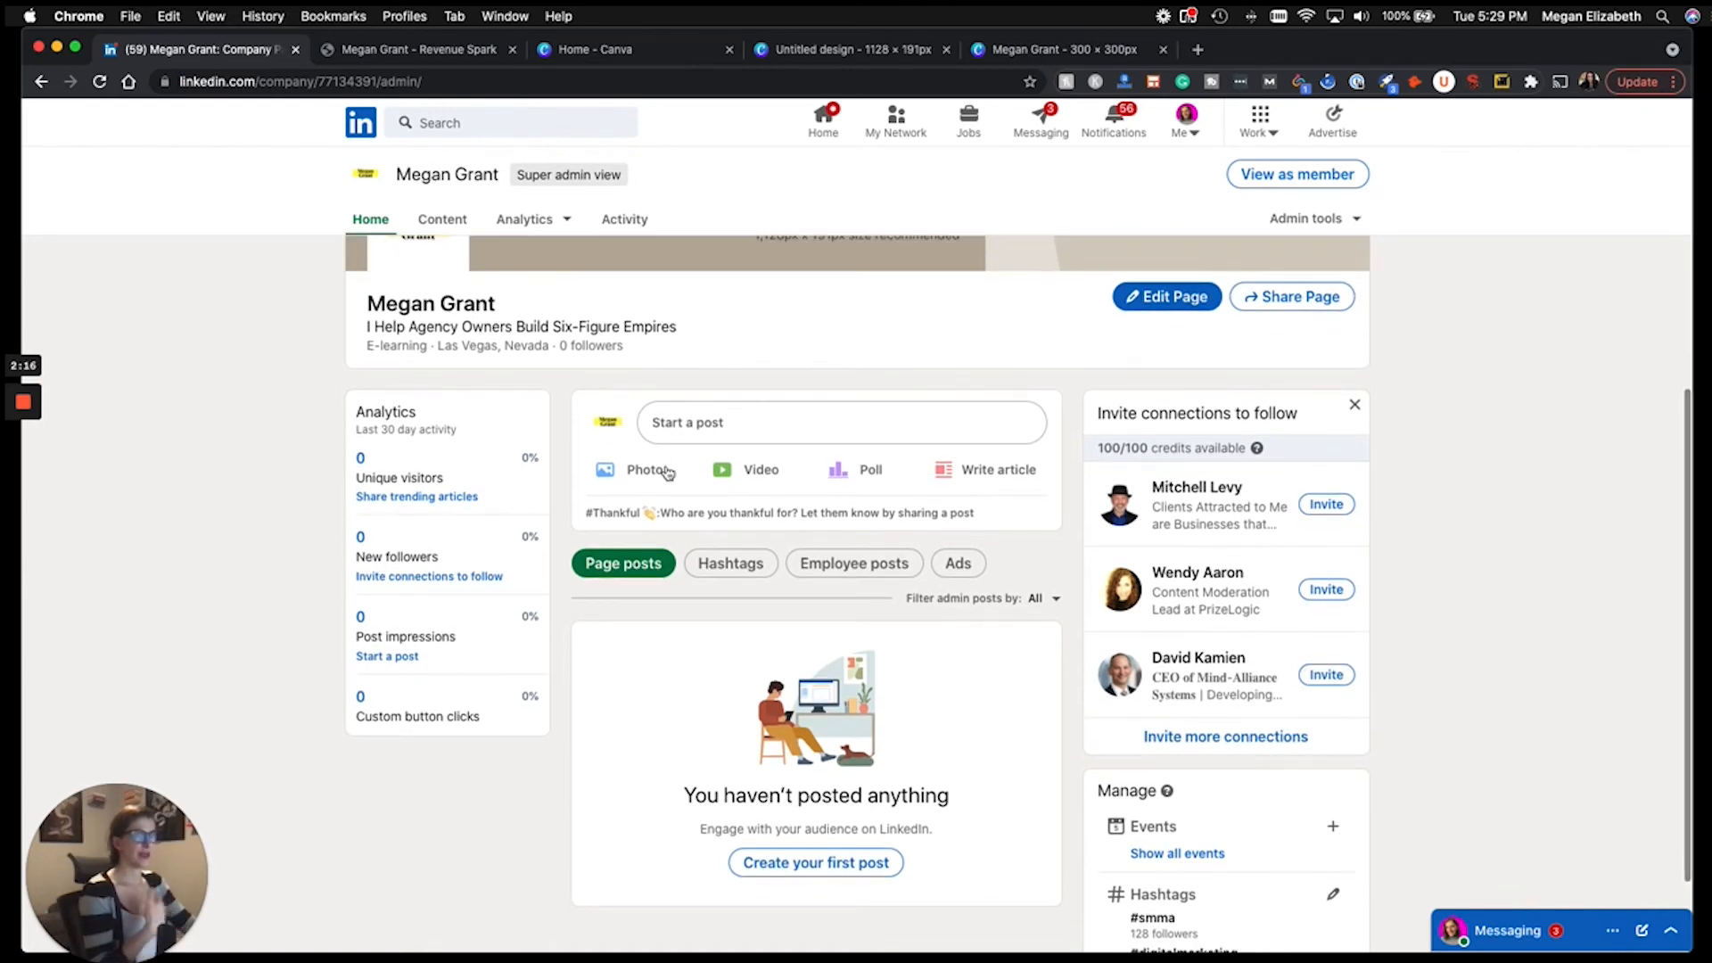
pyautogui.scroll(2, 668, 473)
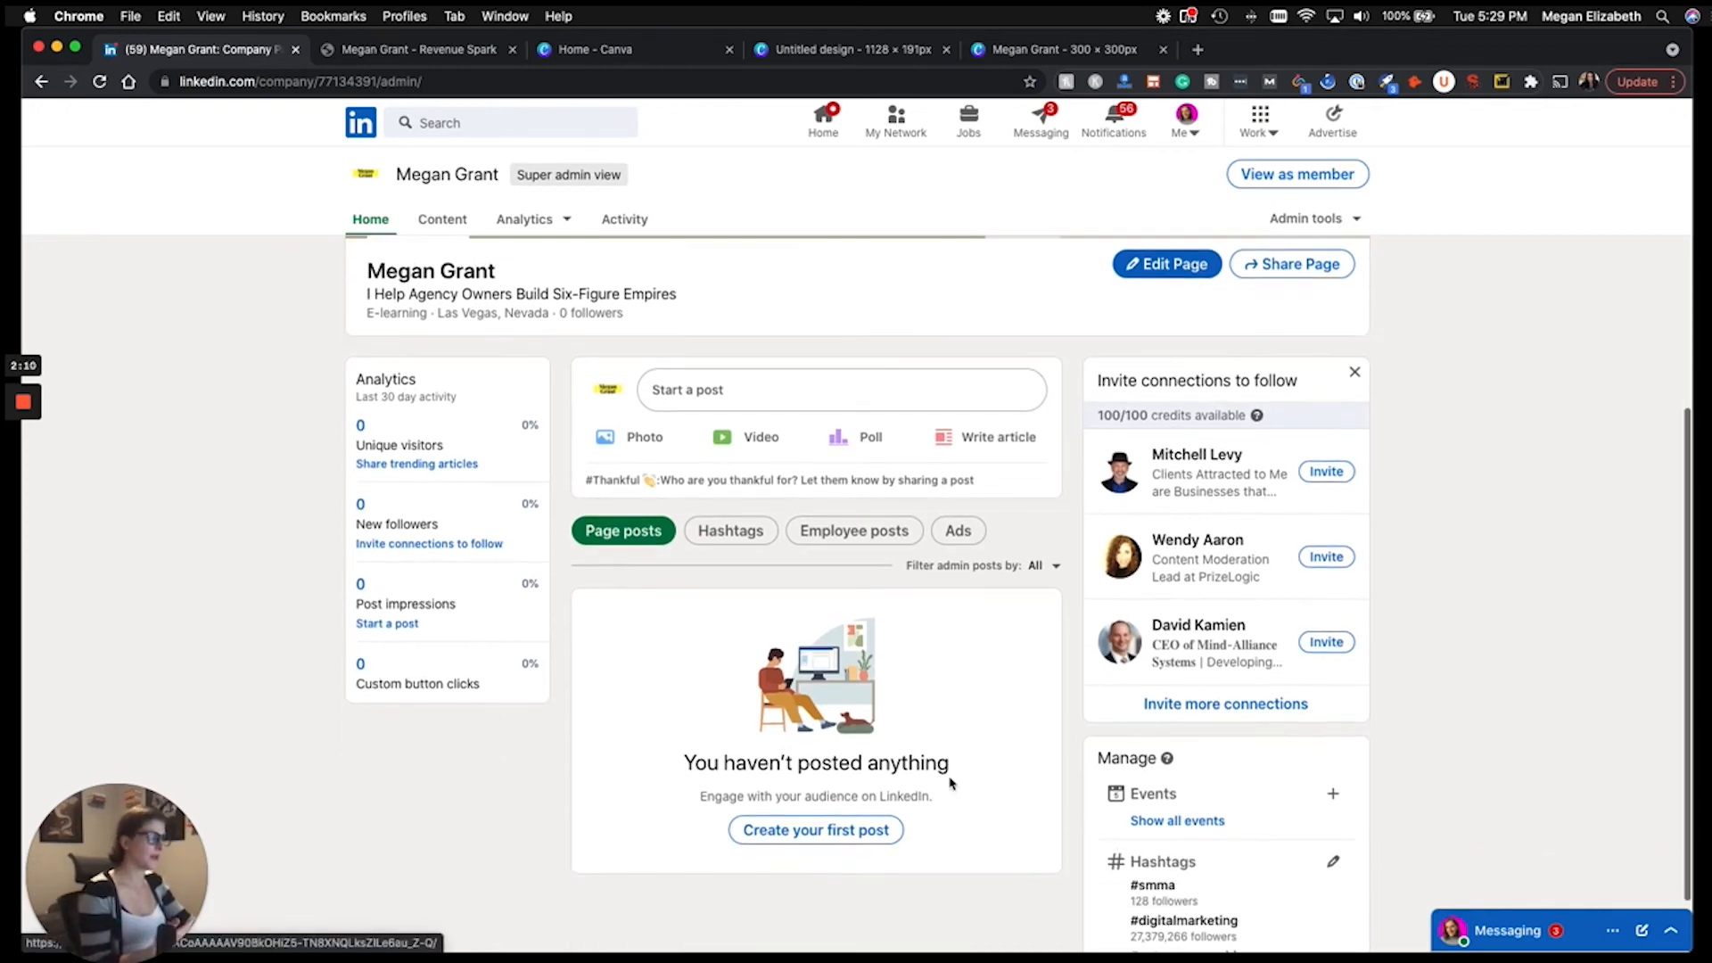
pyautogui.click(1187, 713)
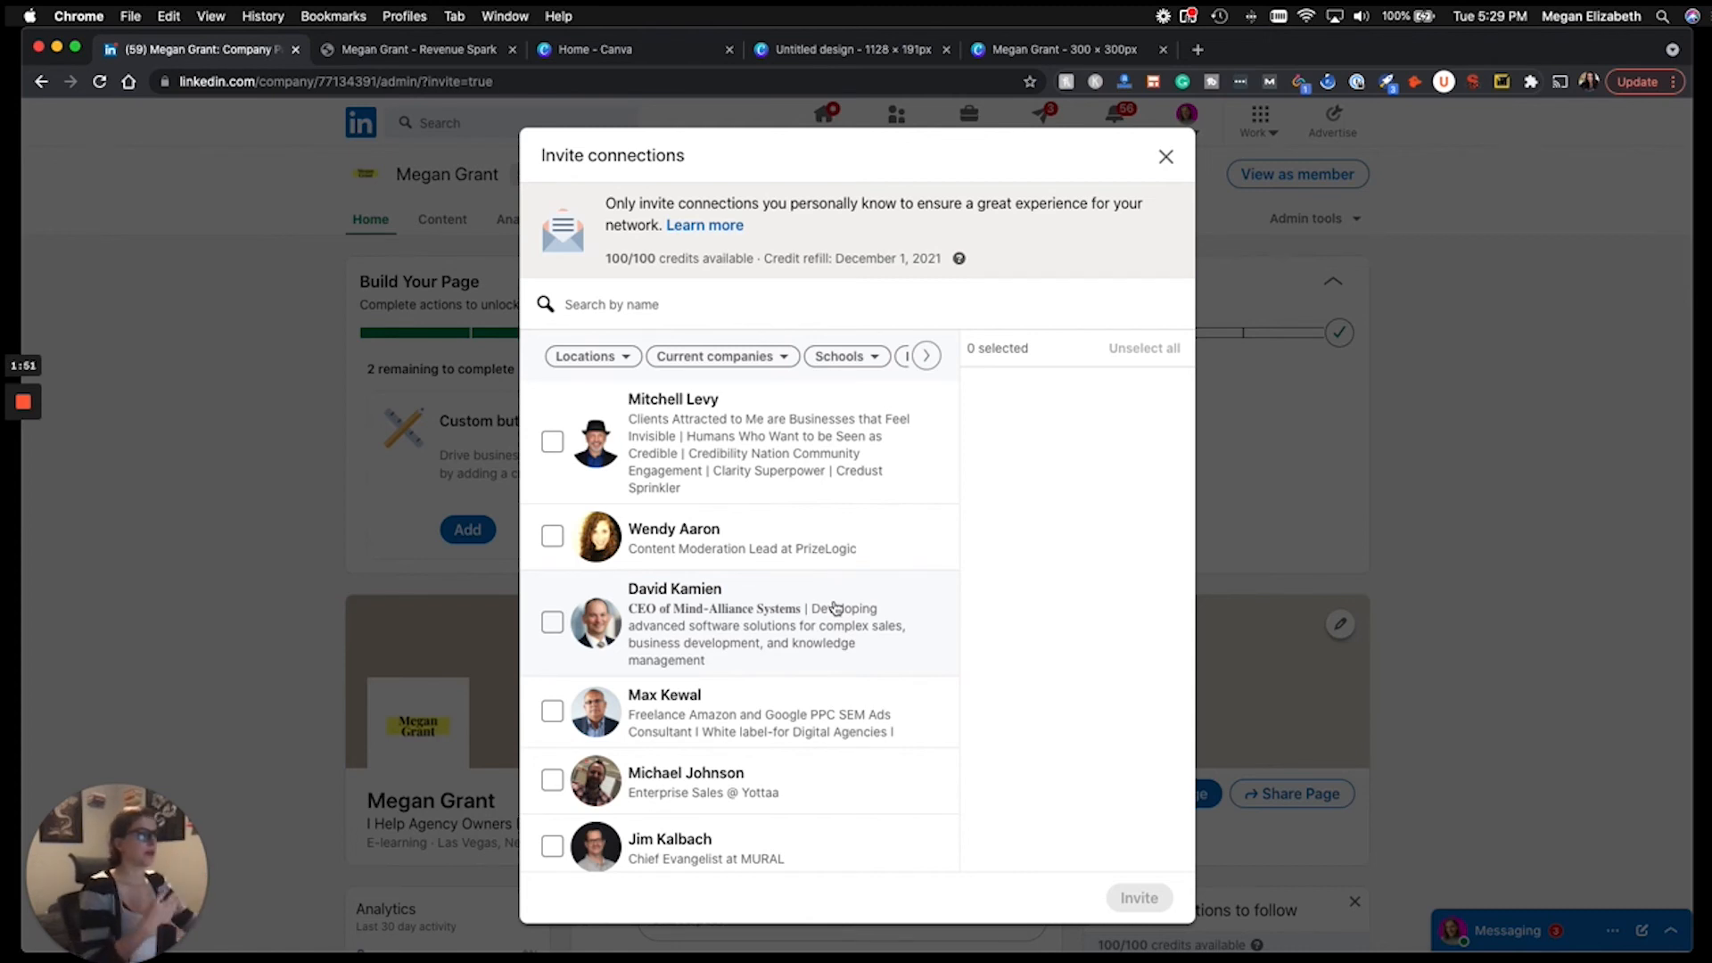
pyautogui.click(1166, 157)
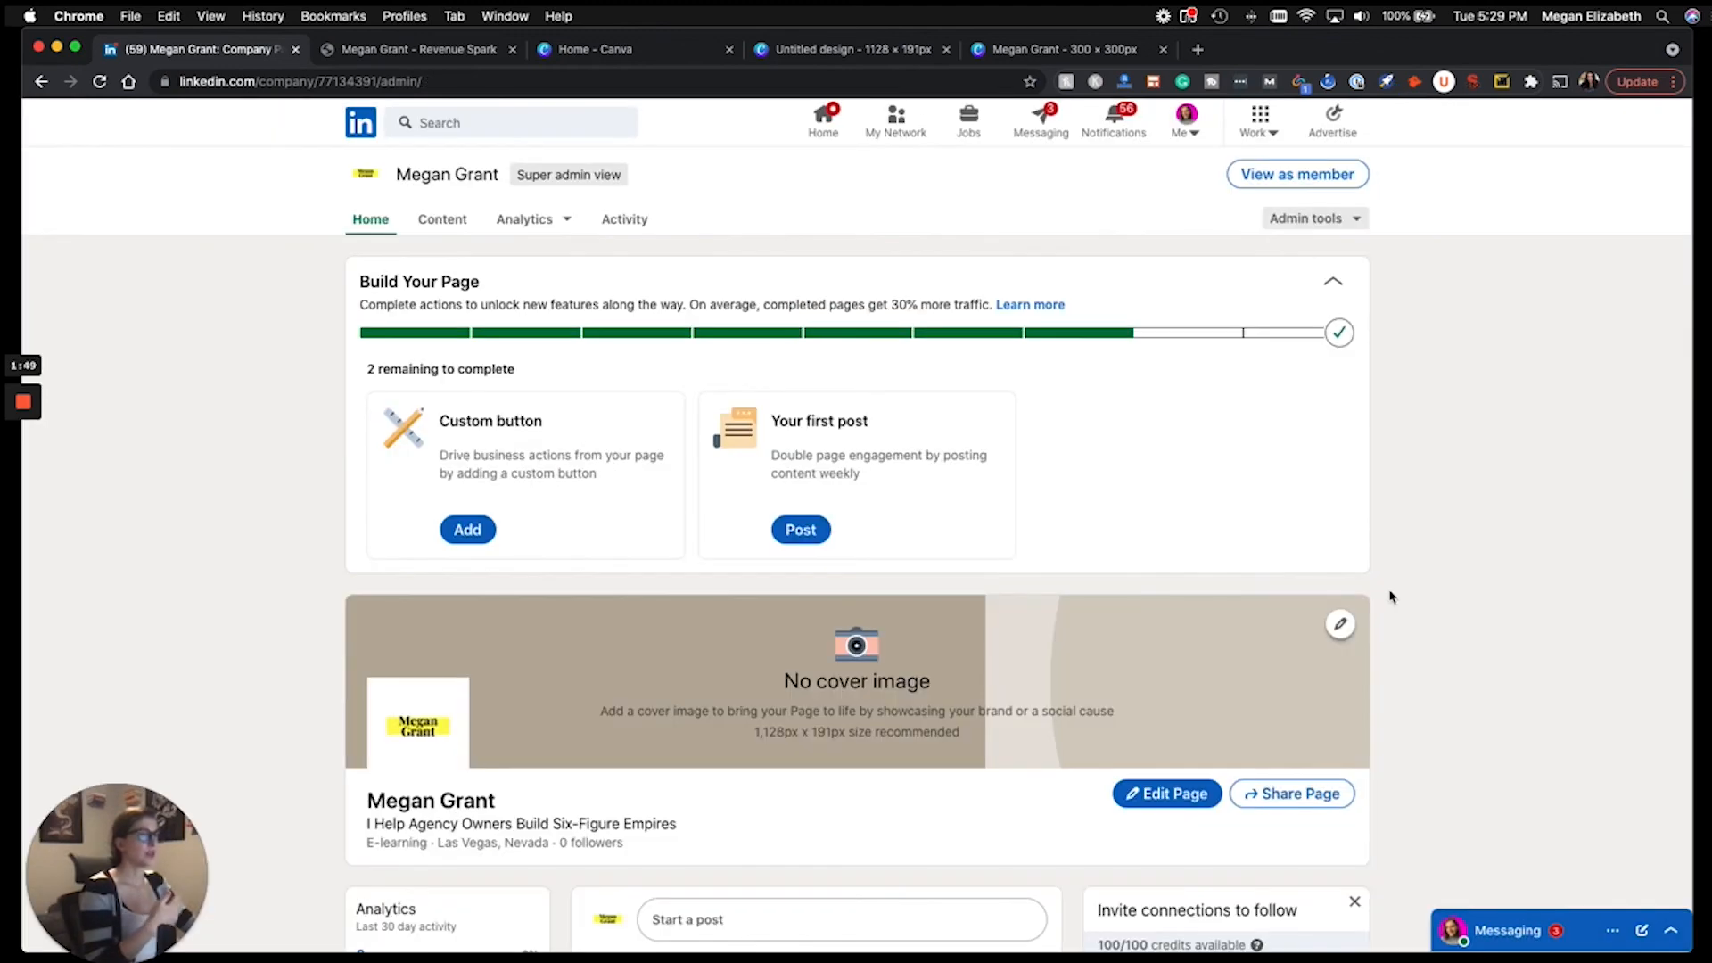
pyautogui.scroll(-4, 1390, 596)
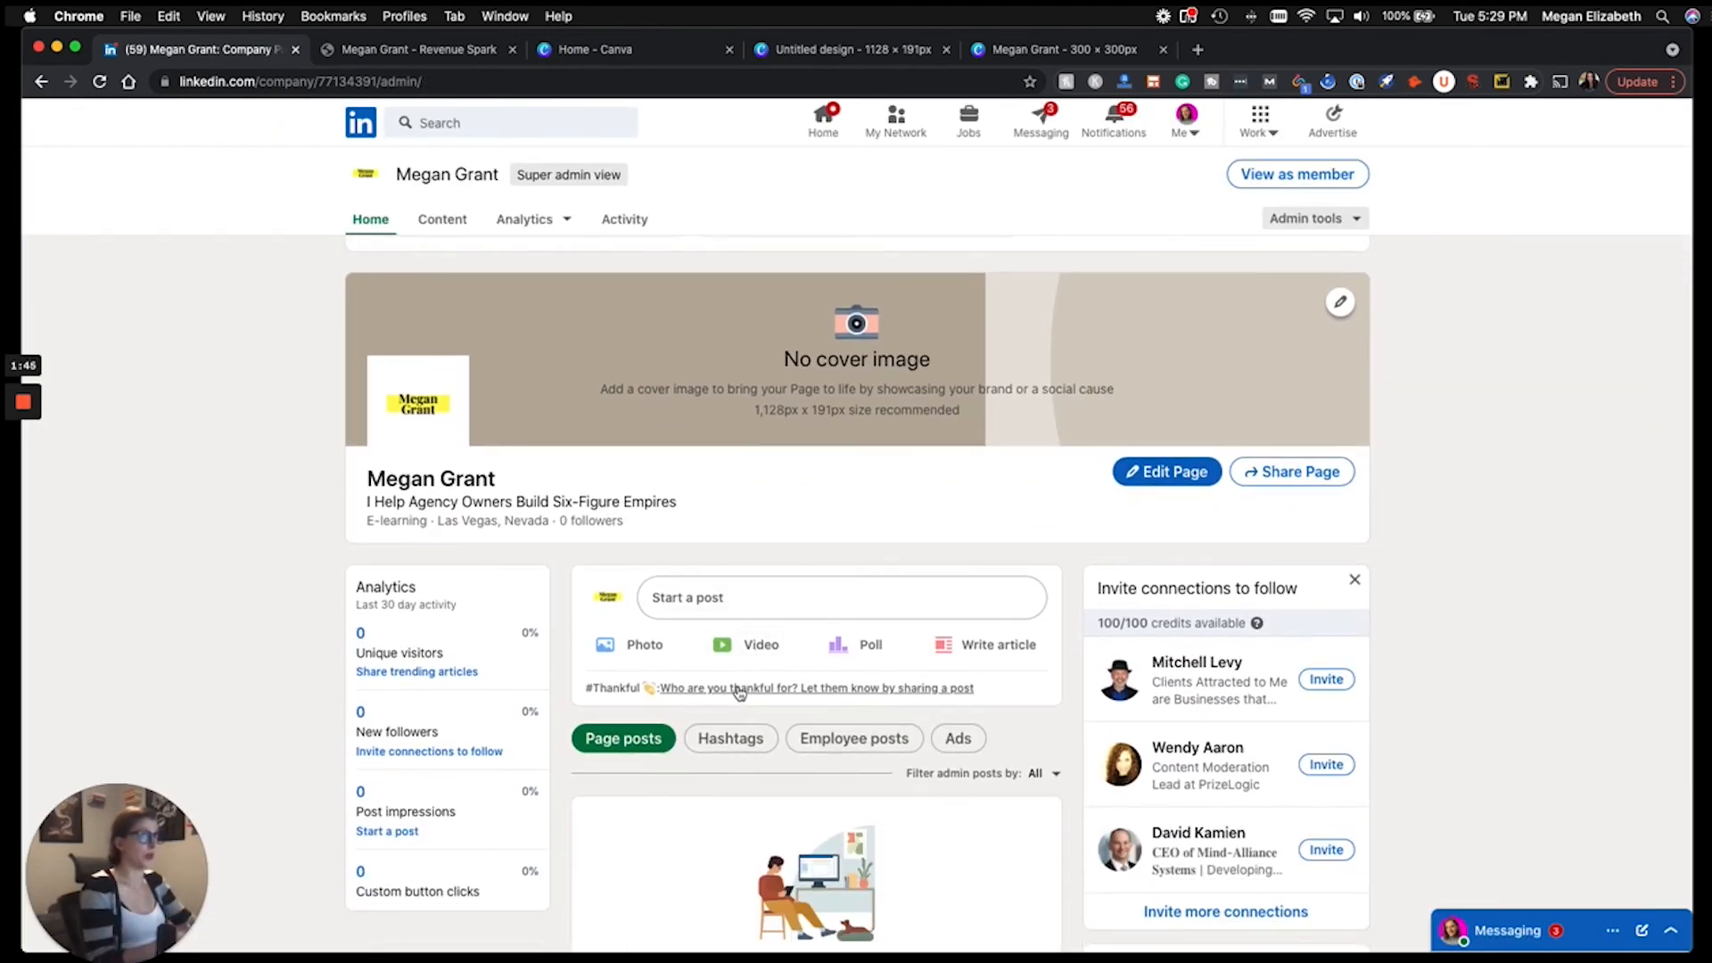
pyautogui.scroll(-1, 739, 693)
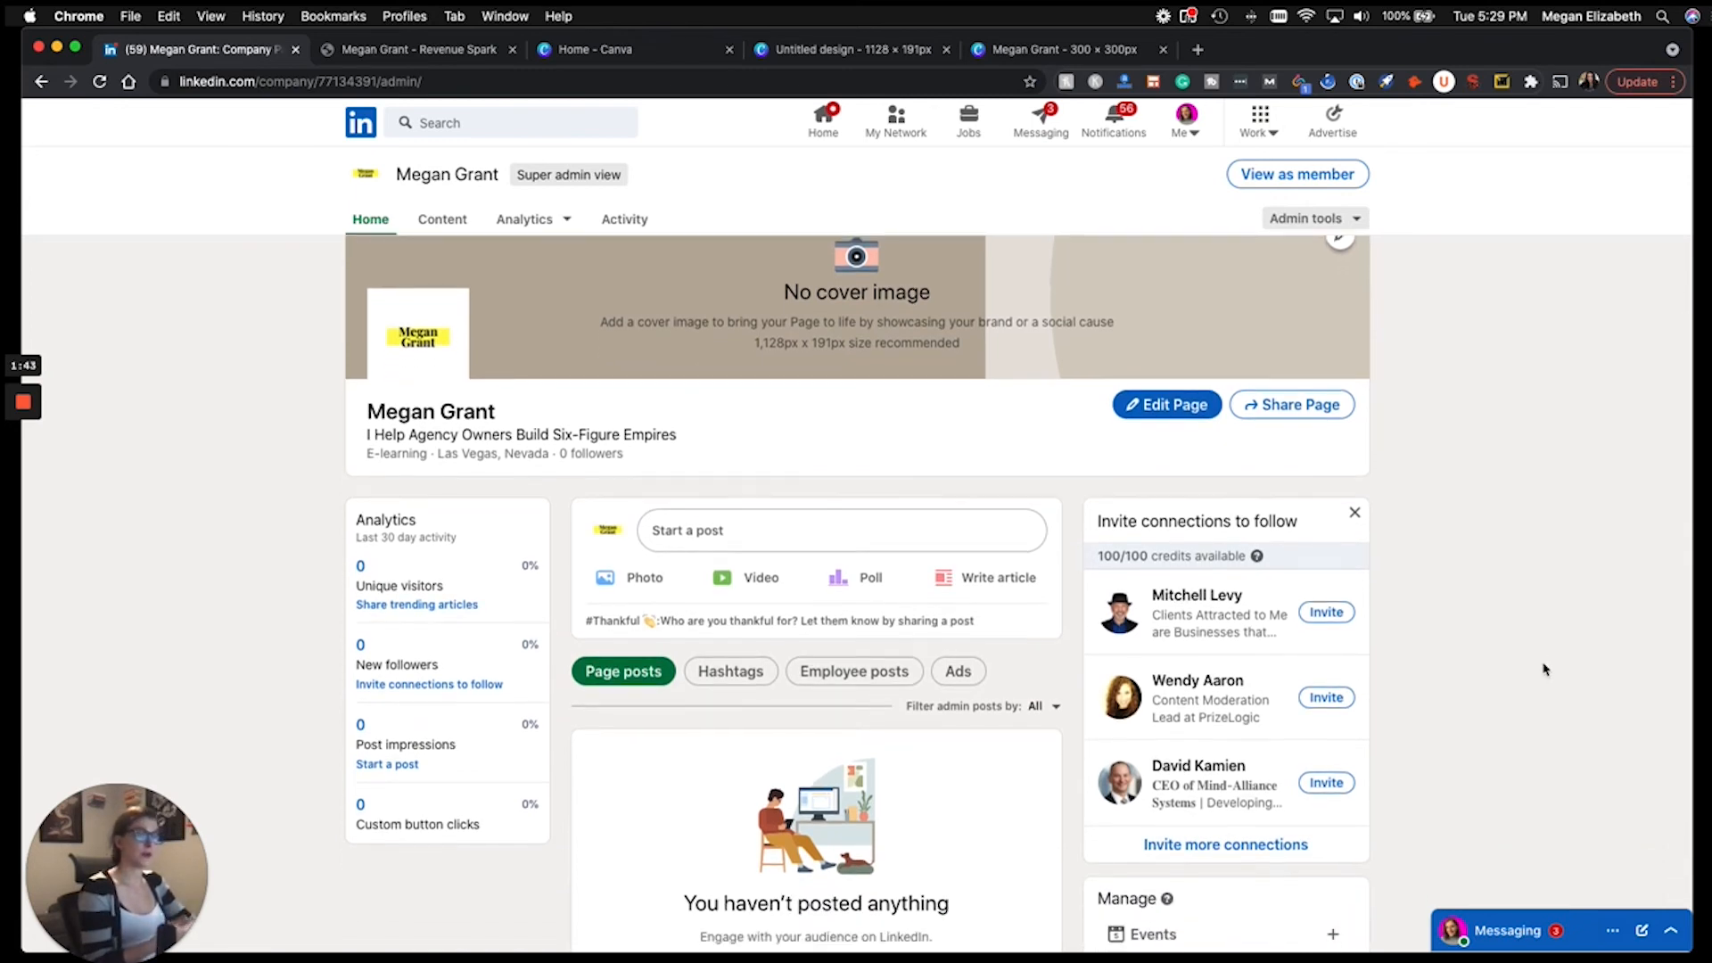
pyautogui.scroll(-2, 1545, 669)
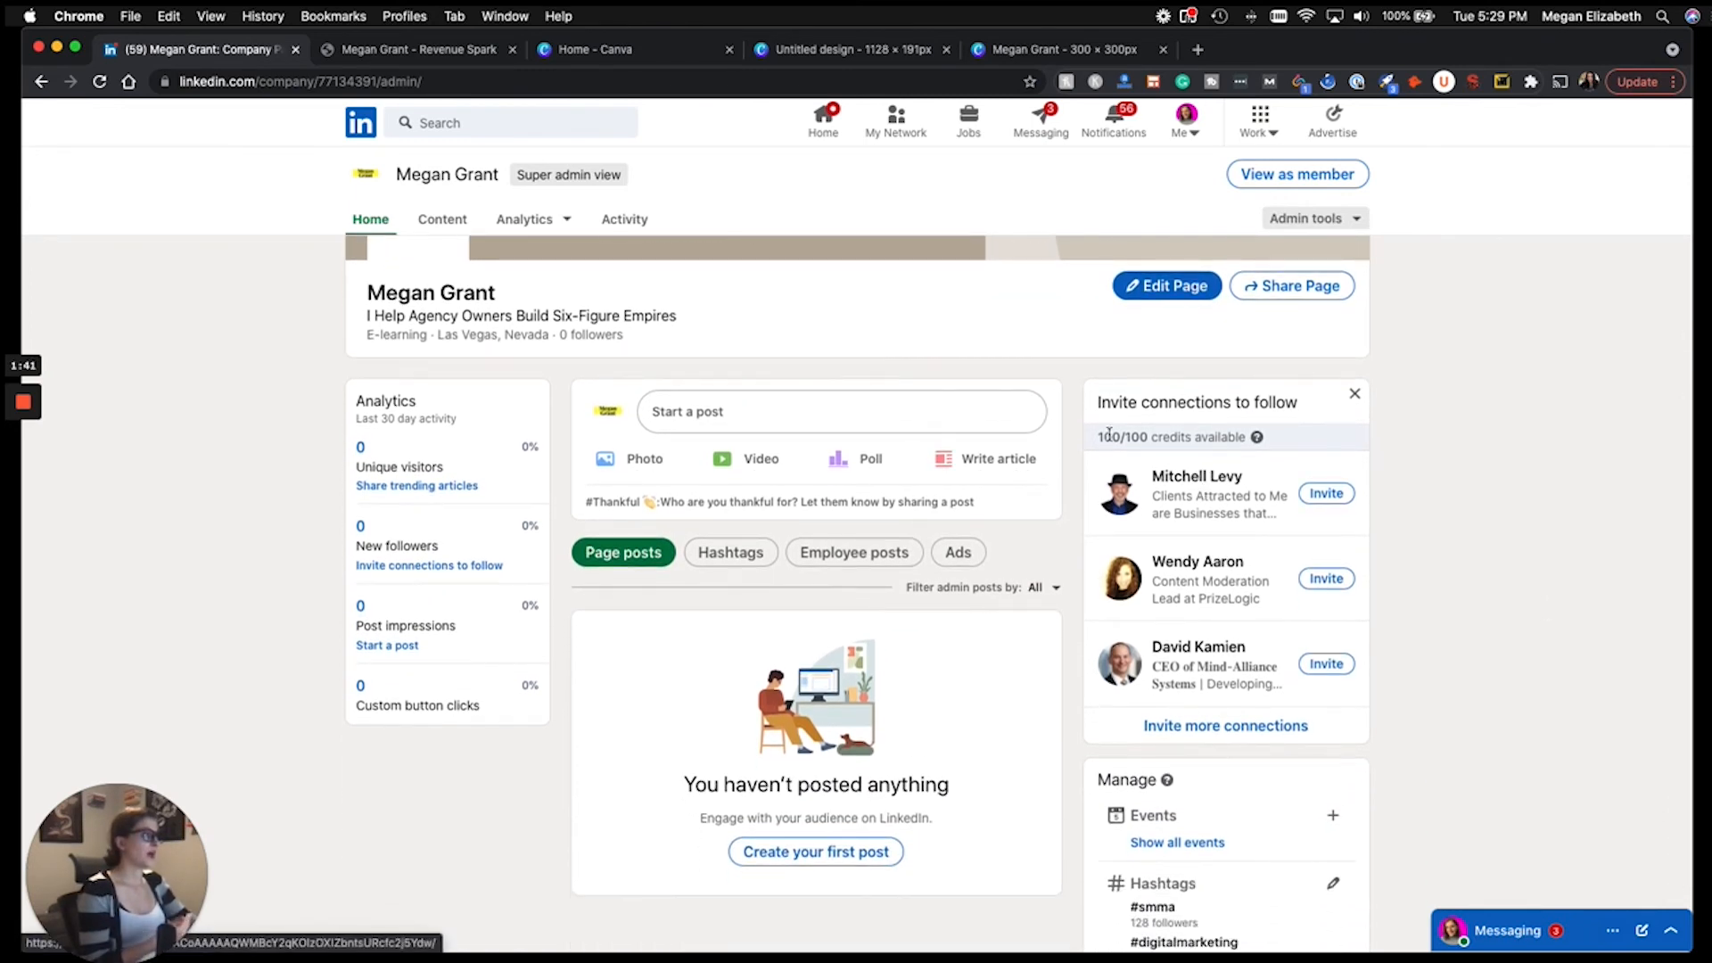